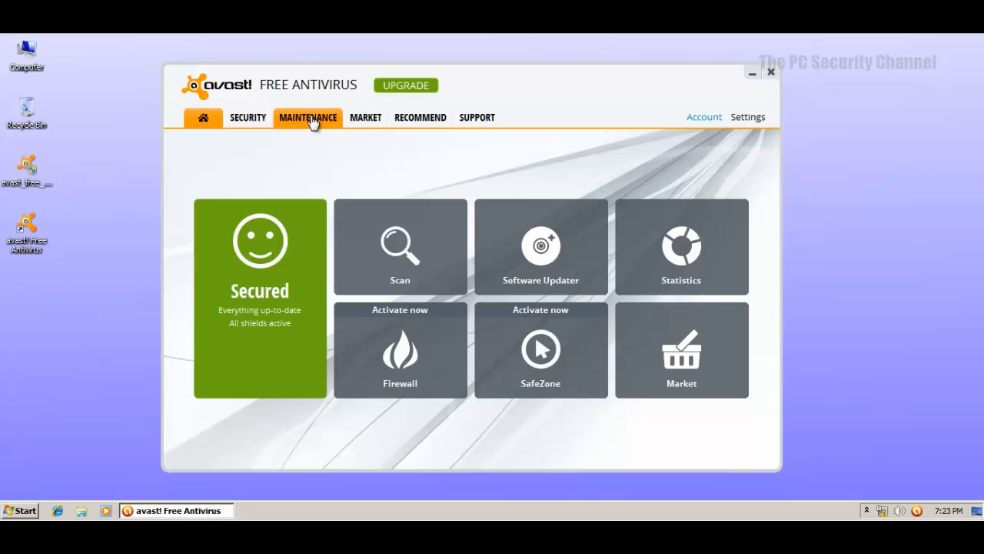
Update the engine and virus definitions, and return to the main overview.
click(311, 120)
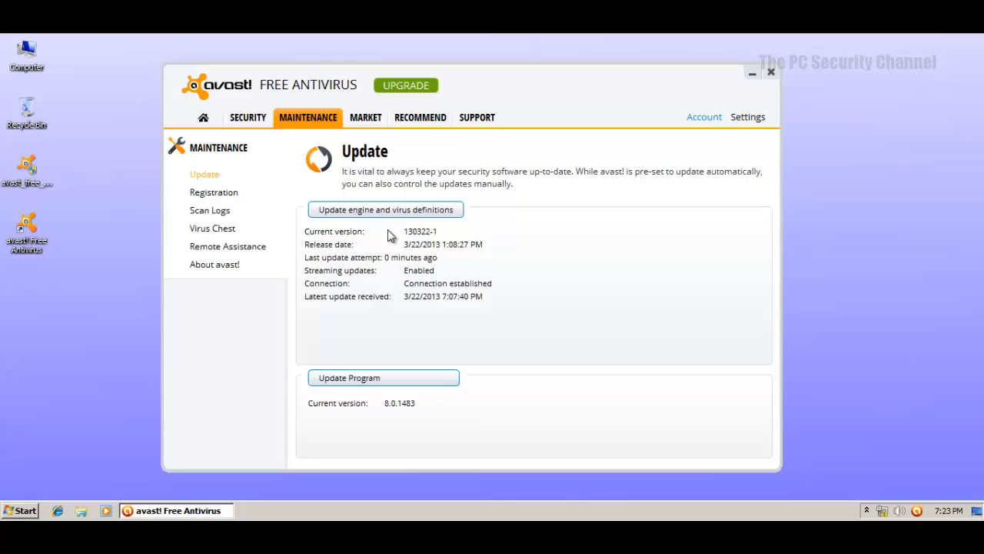
click(378, 212)
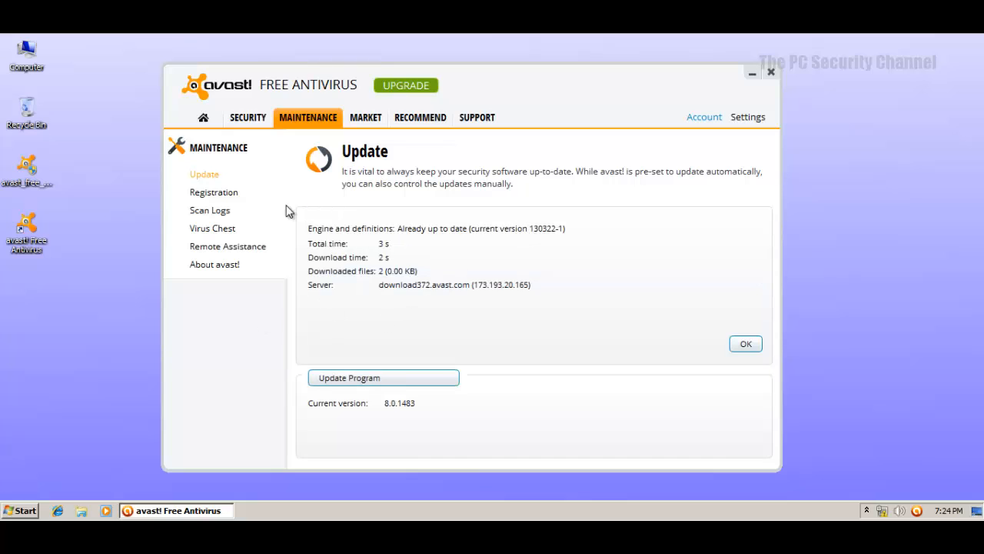
click(211, 123)
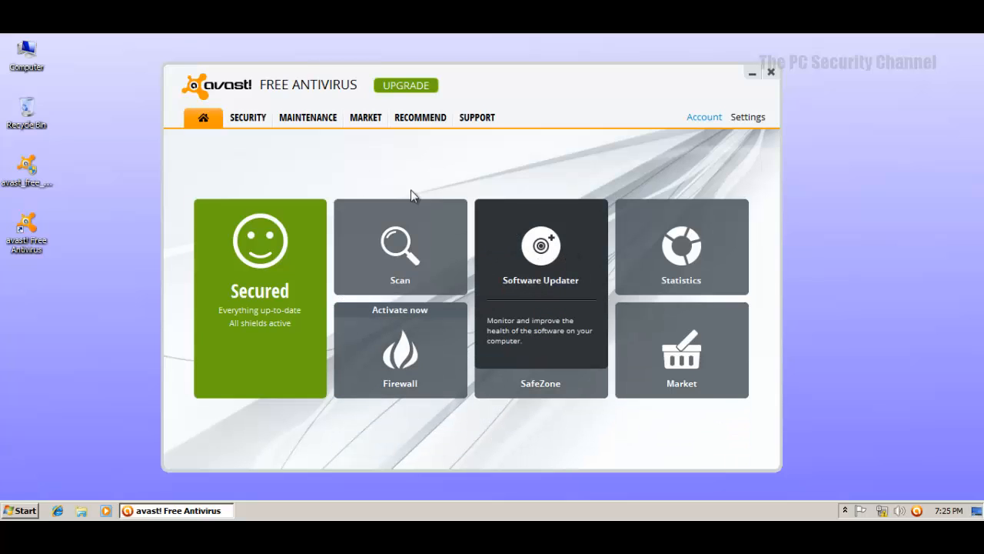
Review the current status of all shields and the individual File System, Web, Mail and P2P Shield pages.
click(264, 132)
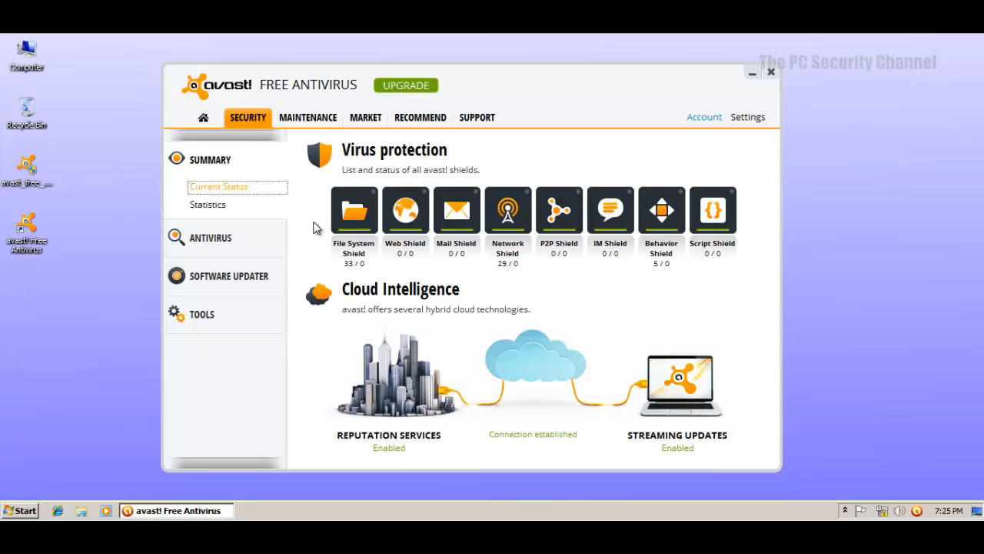
mouse_move(722, 226)
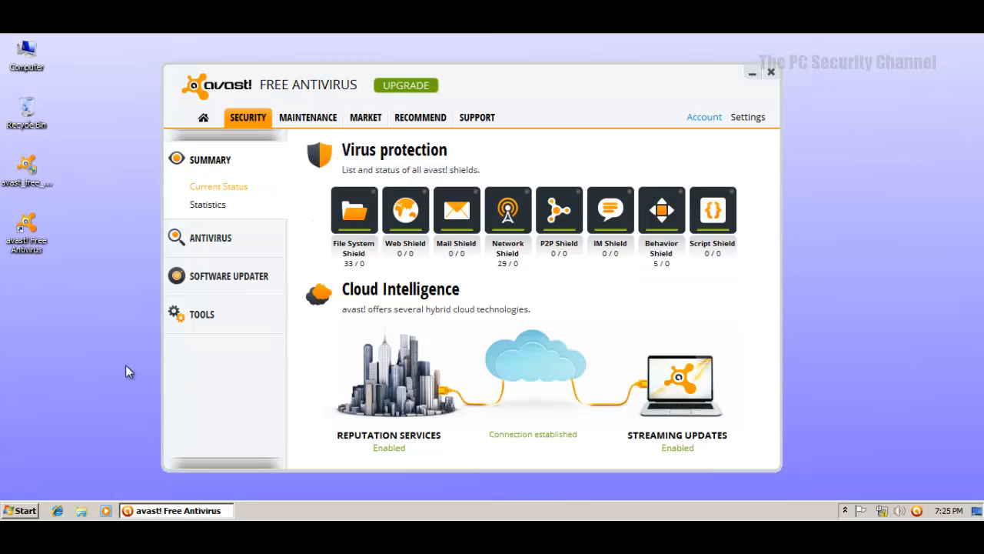
click(194, 240)
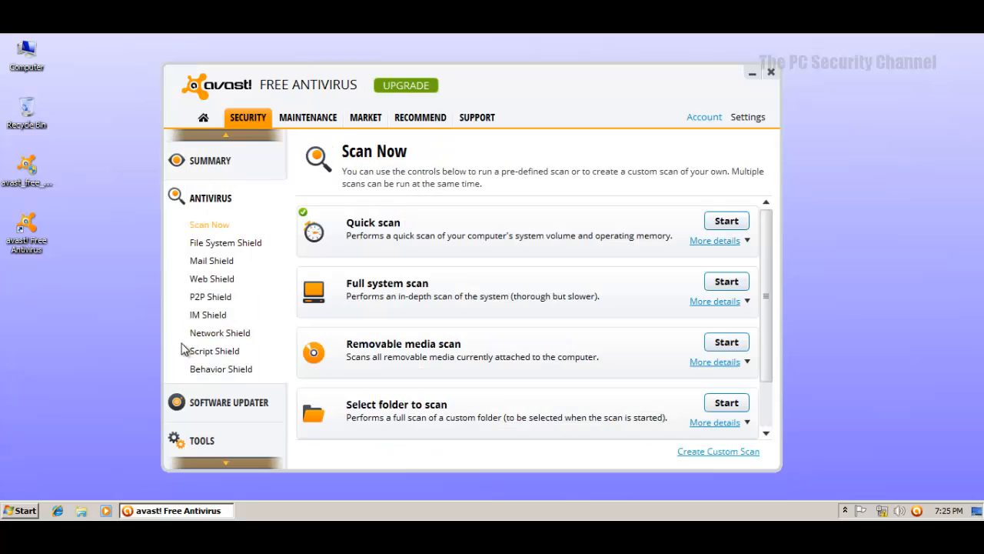
click(206, 243)
click(208, 278)
click(207, 261)
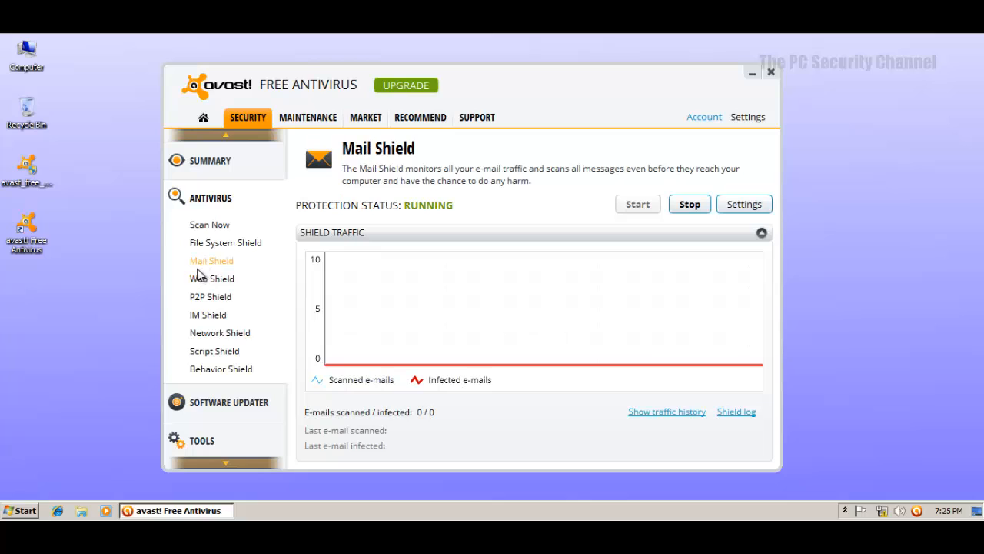
click(204, 298)
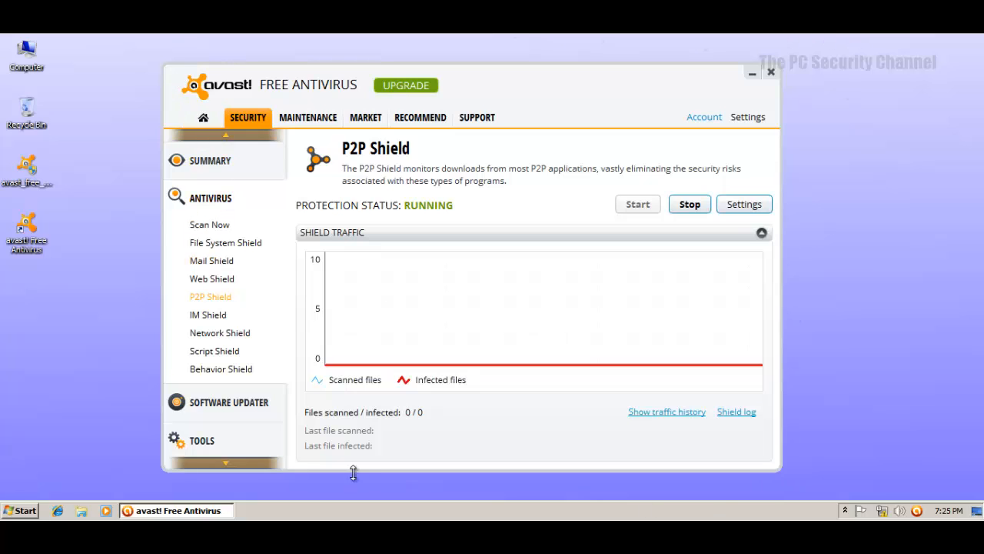
click(203, 118)
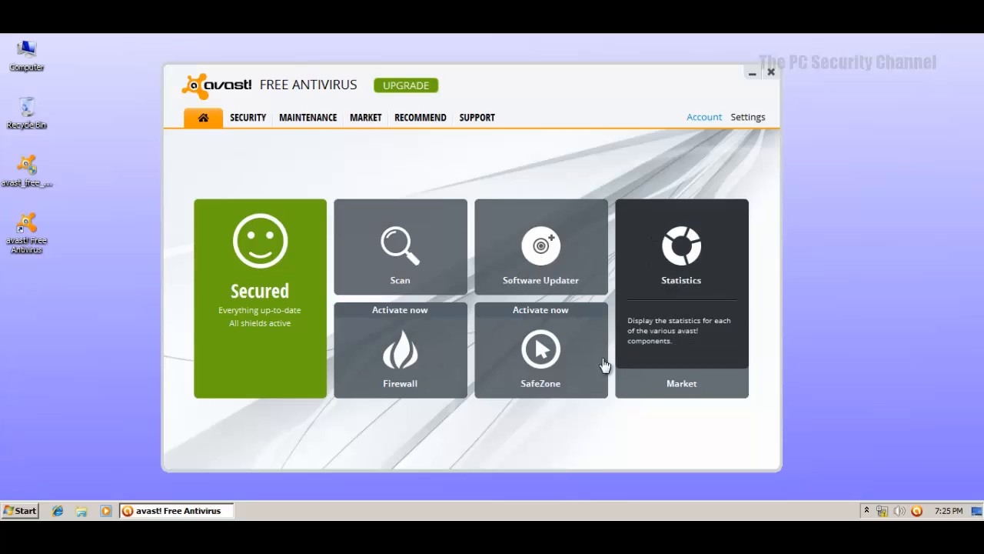
Look through the predefined antivirus scans, the update information and the offer for recommending the program.
click(244, 123)
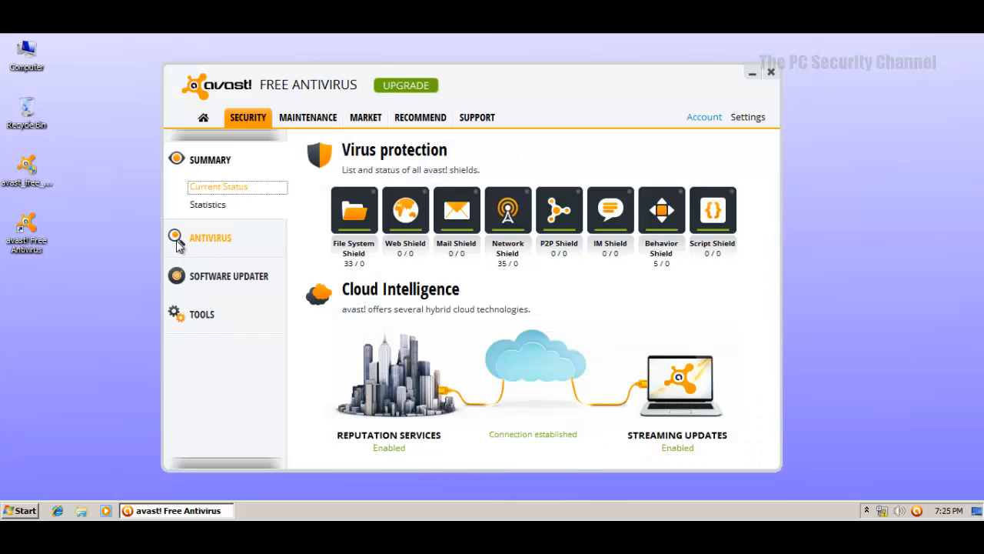
click(209, 236)
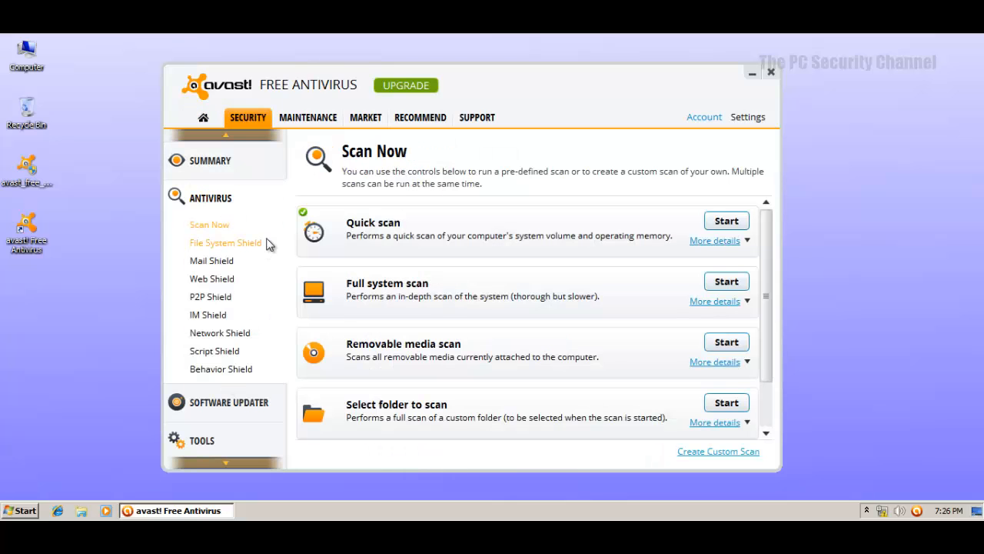
click(199, 121)
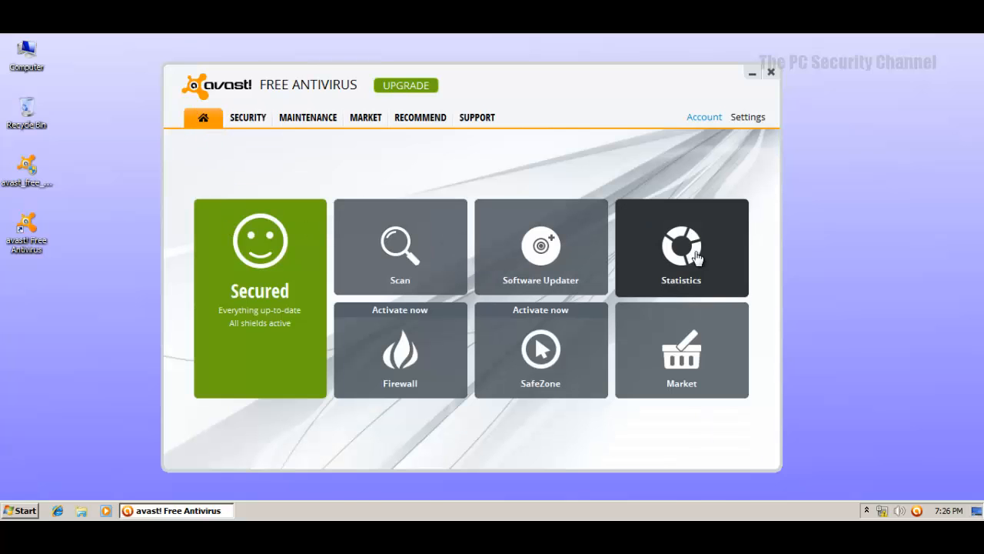
click(295, 121)
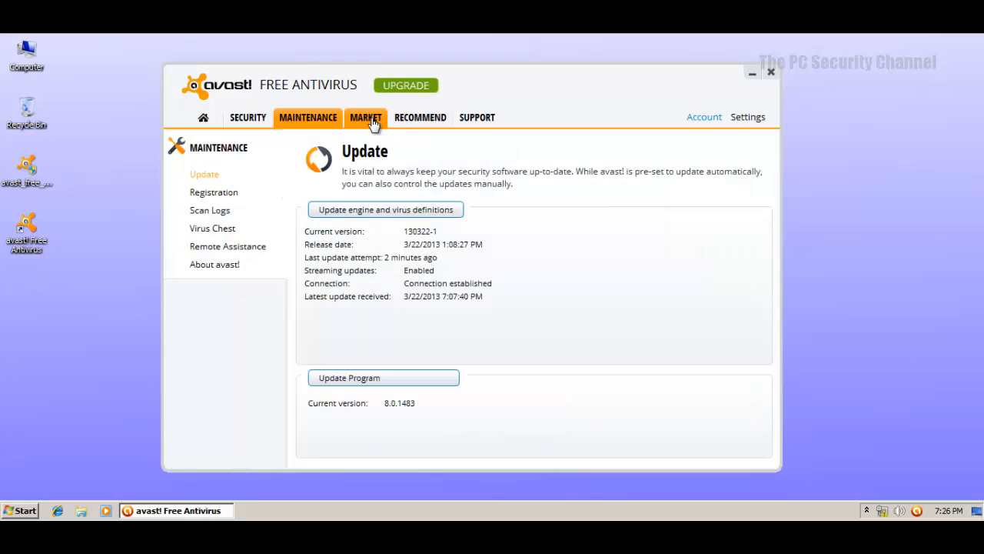
click(411, 123)
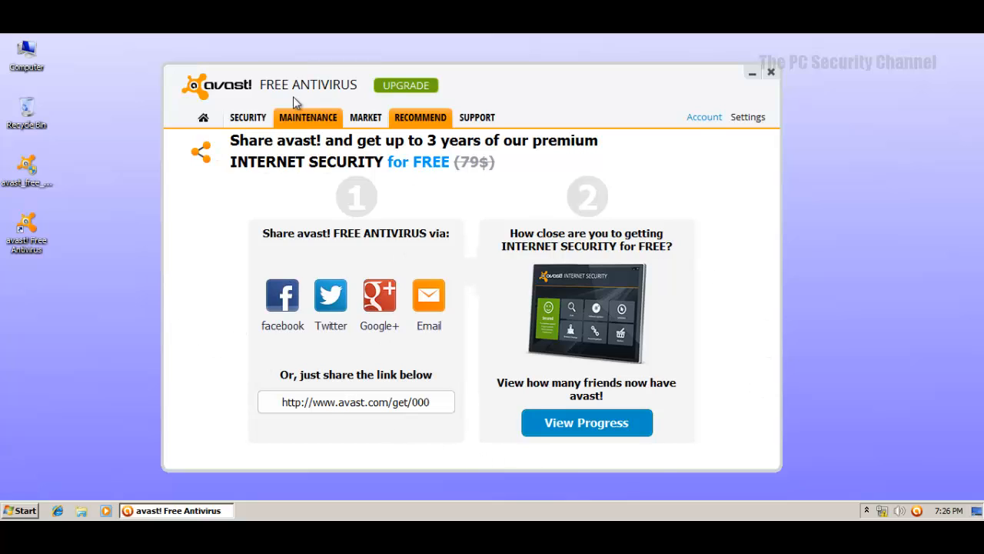
Revisit the security status summary and examine the available Scan Now options.
click(247, 119)
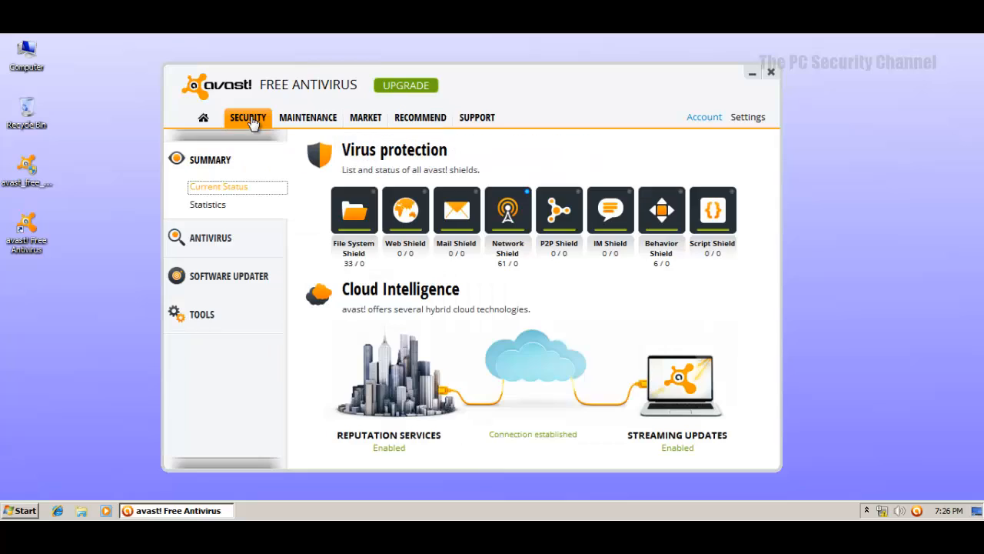
click(234, 231)
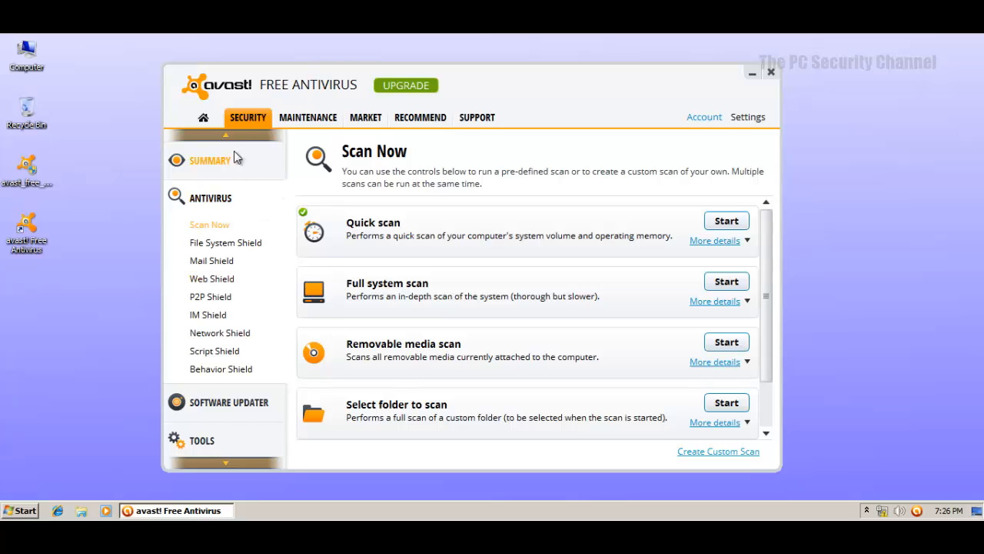
click(205, 119)
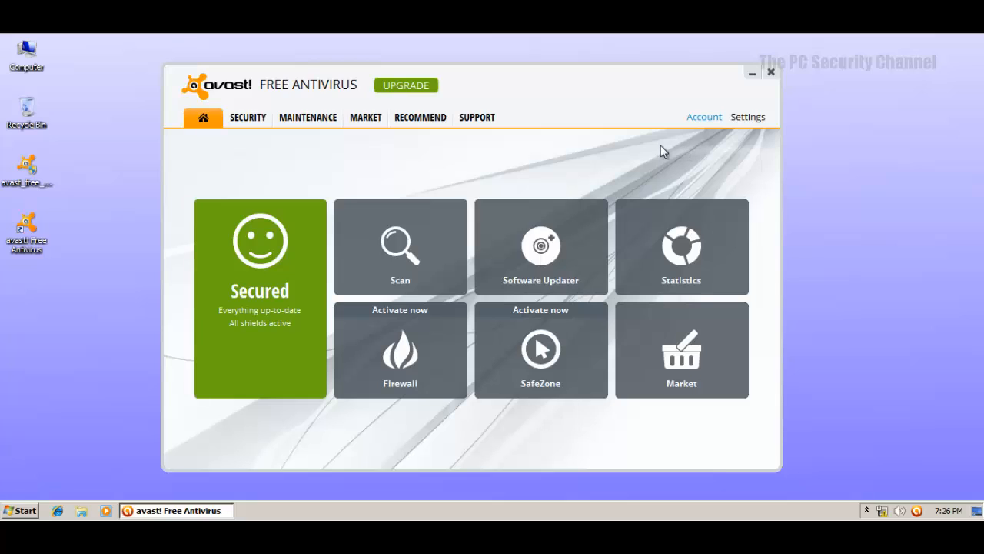
click(257, 122)
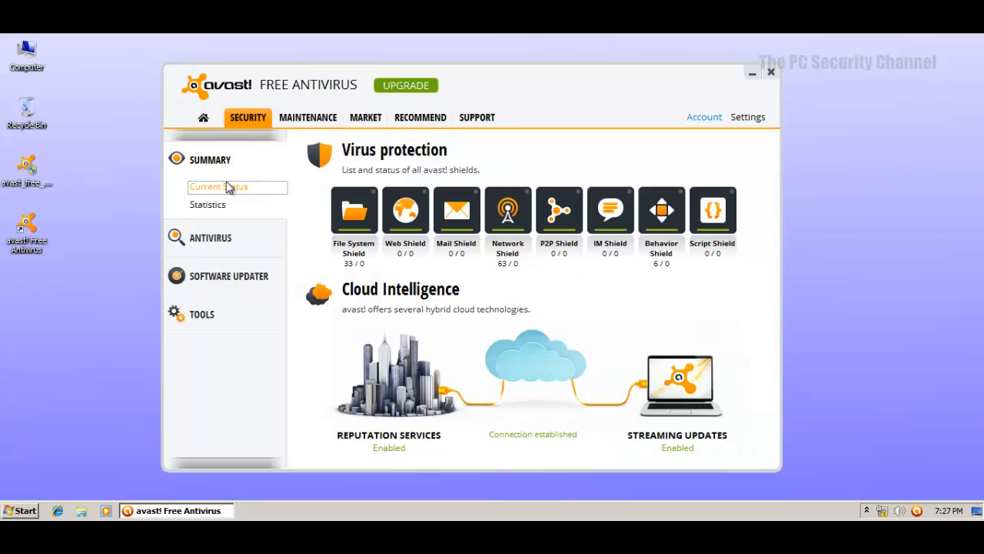
click(224, 245)
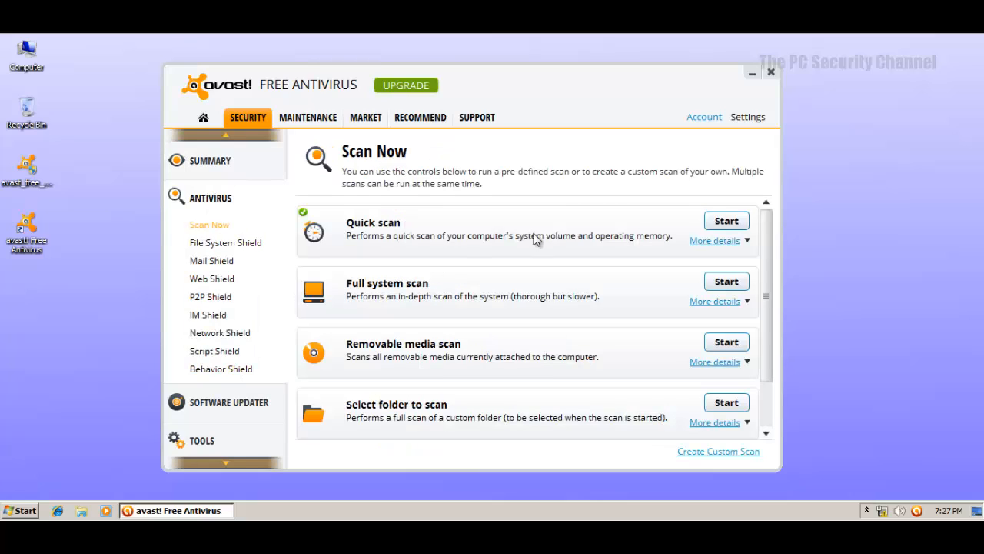
Examine the general settings for Software Updater, WebRep & Antiphishing, SiteCorrect, Basic, Updates and Cloud Services, and close them without saving.
click(745, 120)
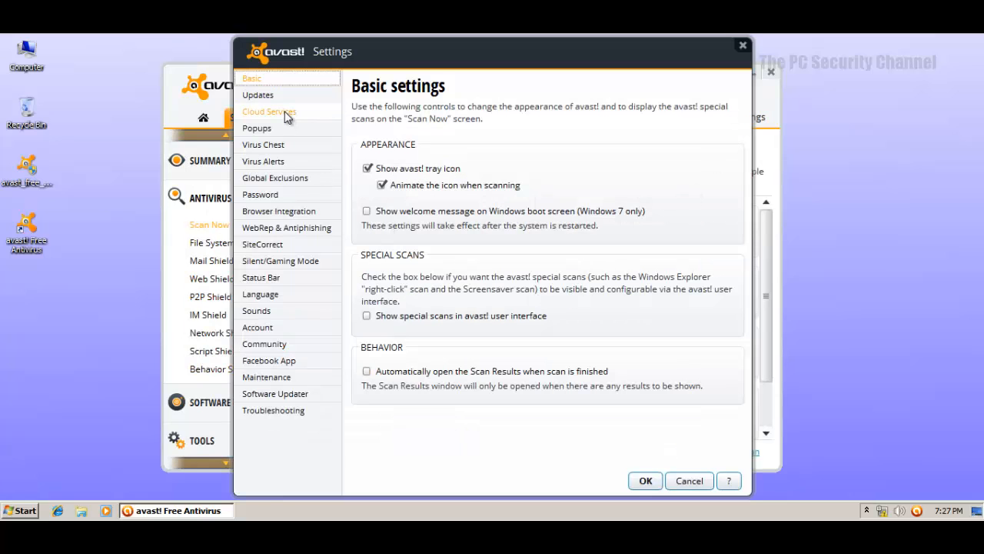
click(268, 400)
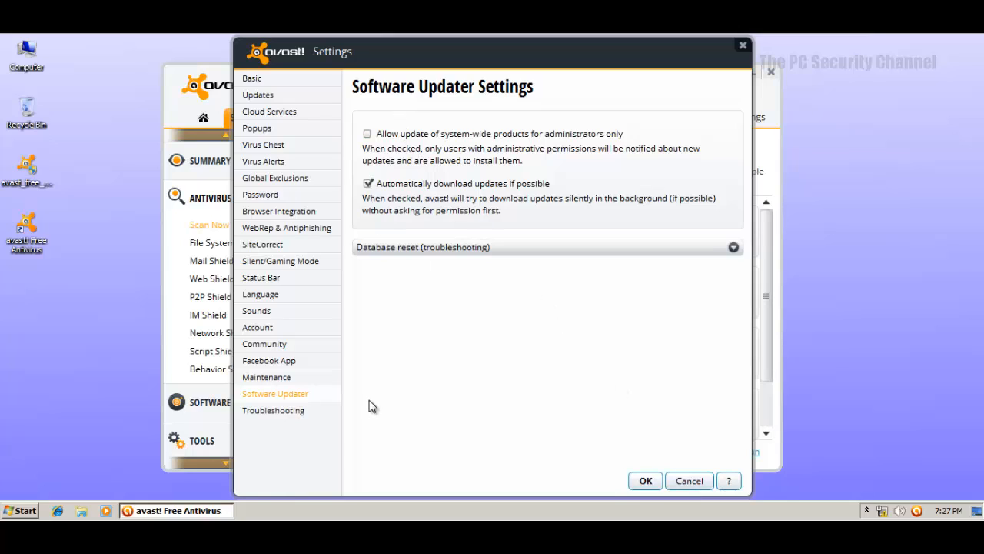
click(296, 228)
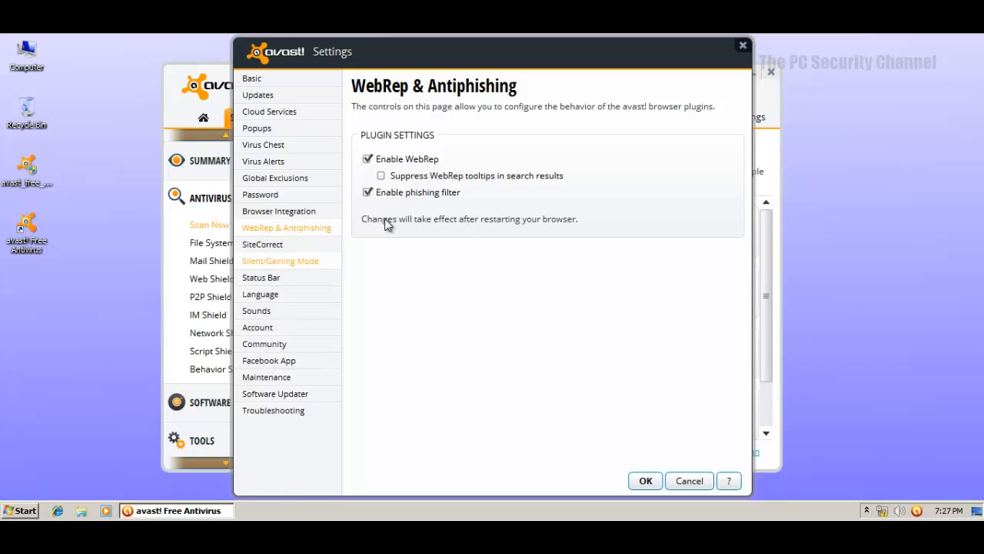
click(301, 246)
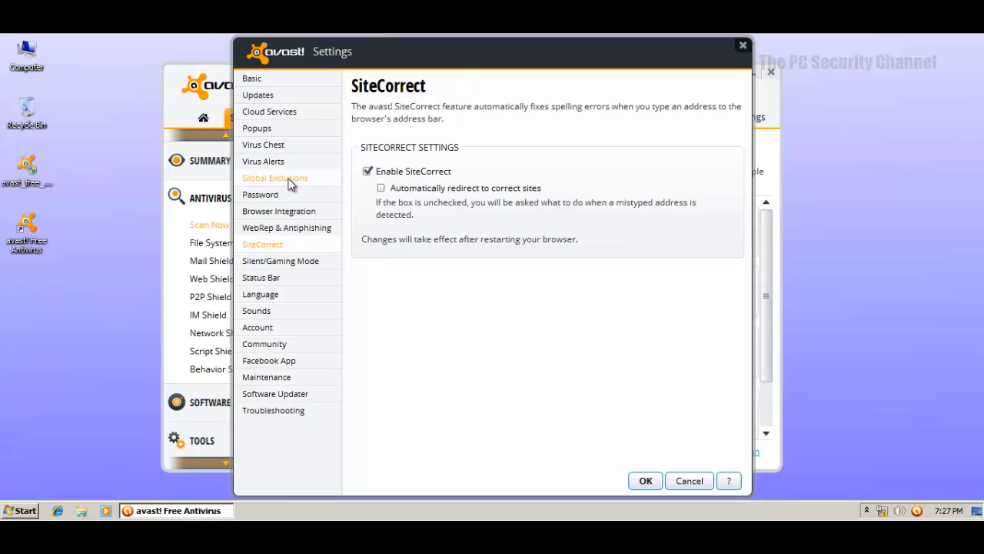
click(268, 78)
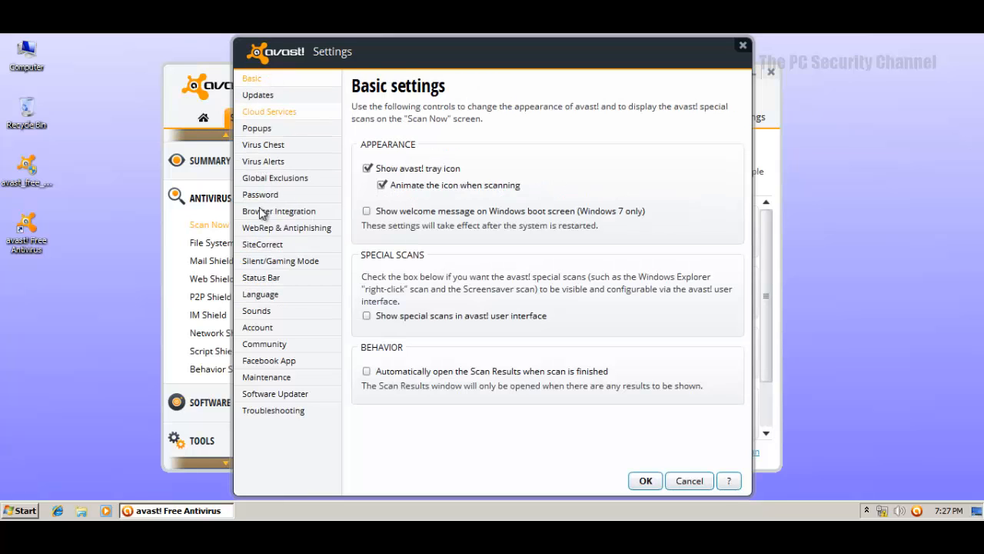
click(282, 96)
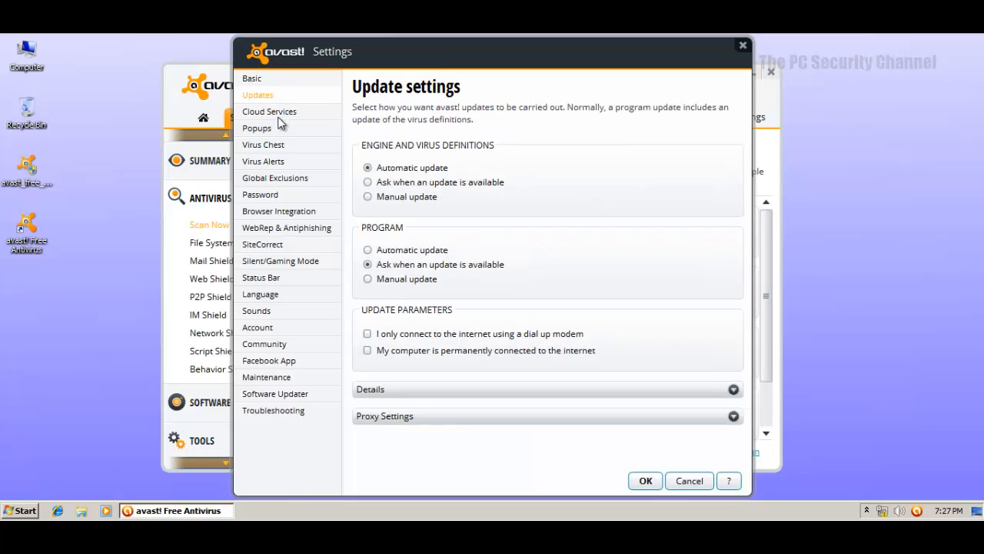
click(283, 109)
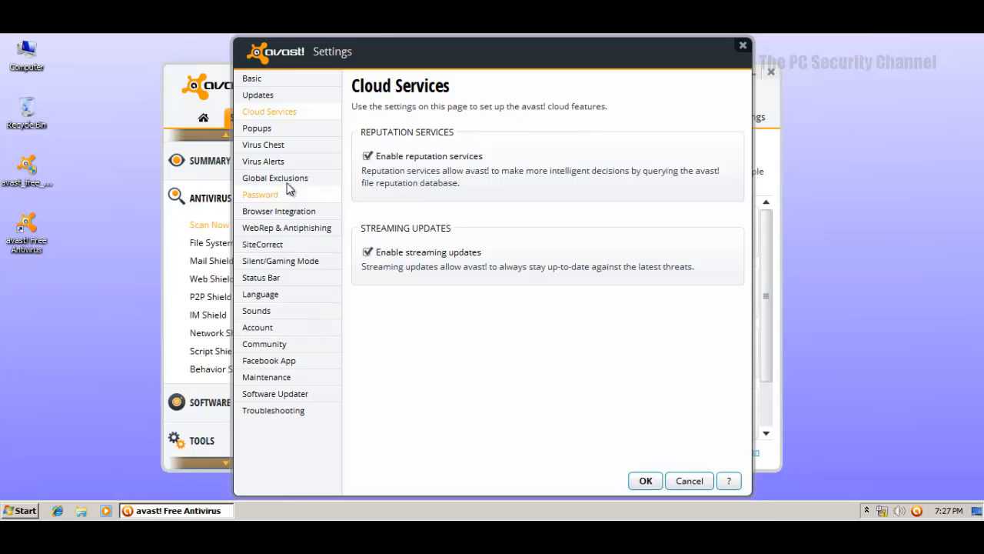
click(670, 482)
Inspect the File System Shield's Sensitivity settings and AutoSandbox mode choices, and close its settings without saving.
click(224, 244)
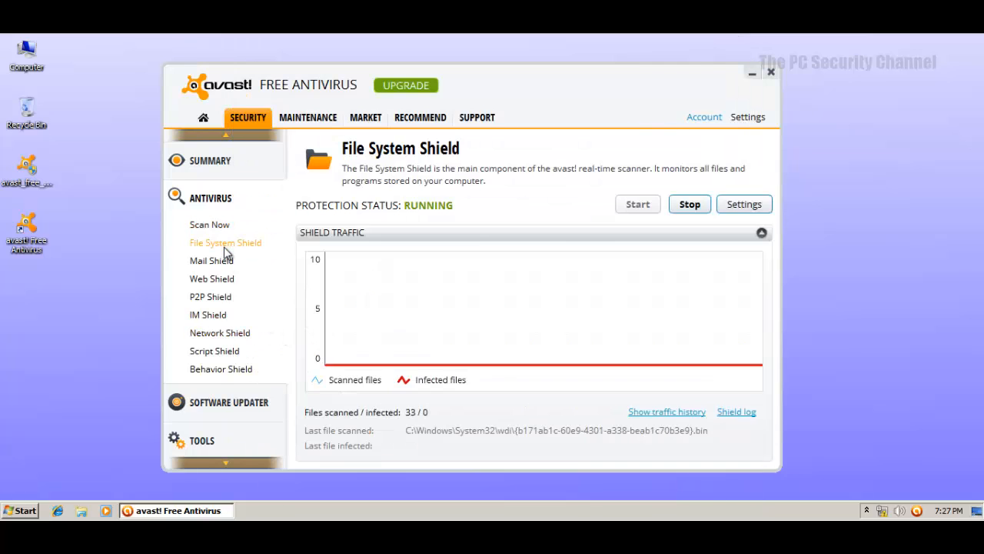
click(723, 206)
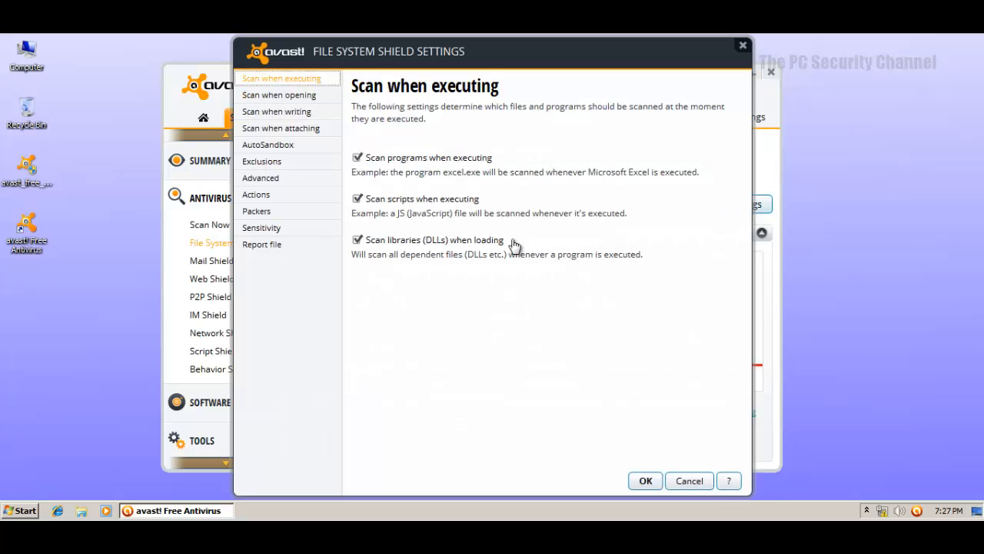
click(277, 231)
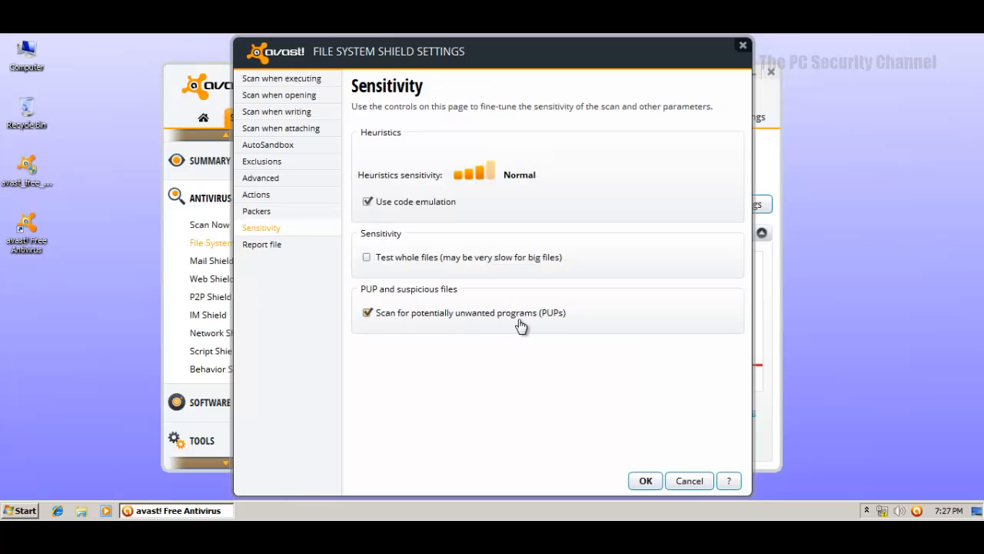
click(270, 147)
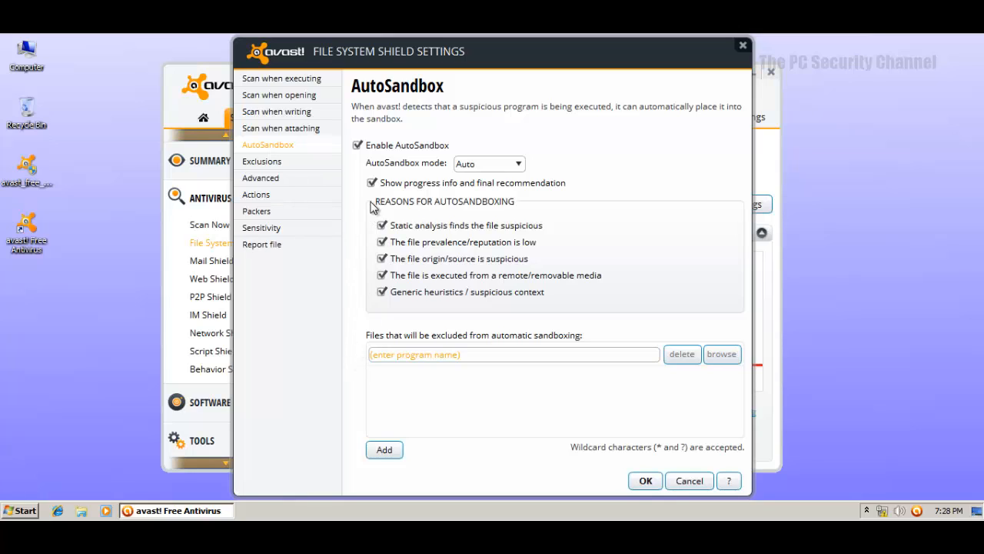
click(486, 166)
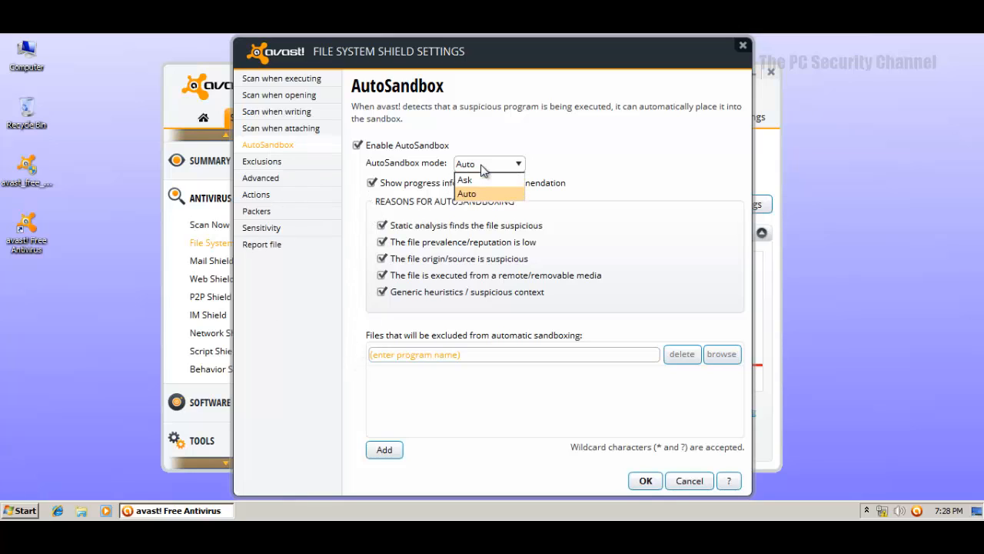
click(485, 165)
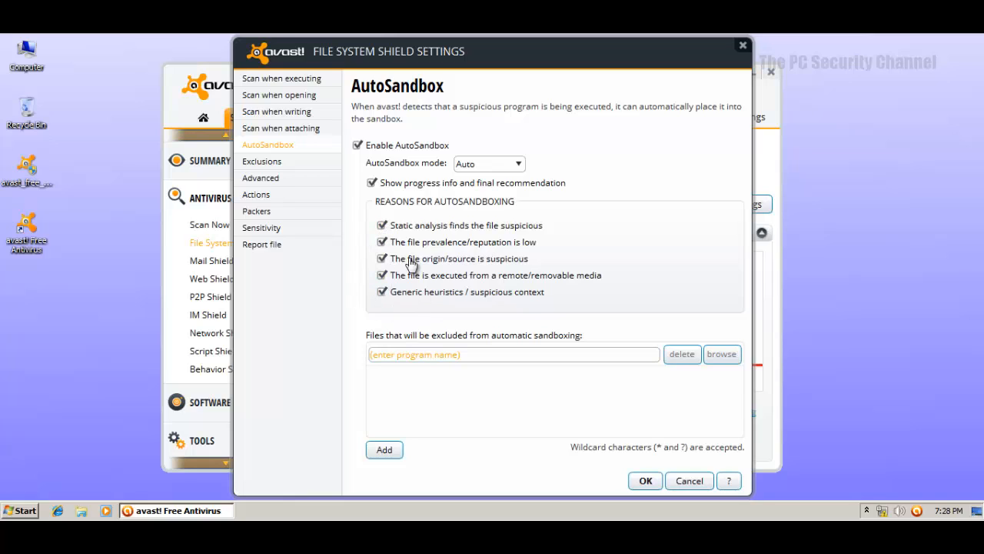
click(695, 479)
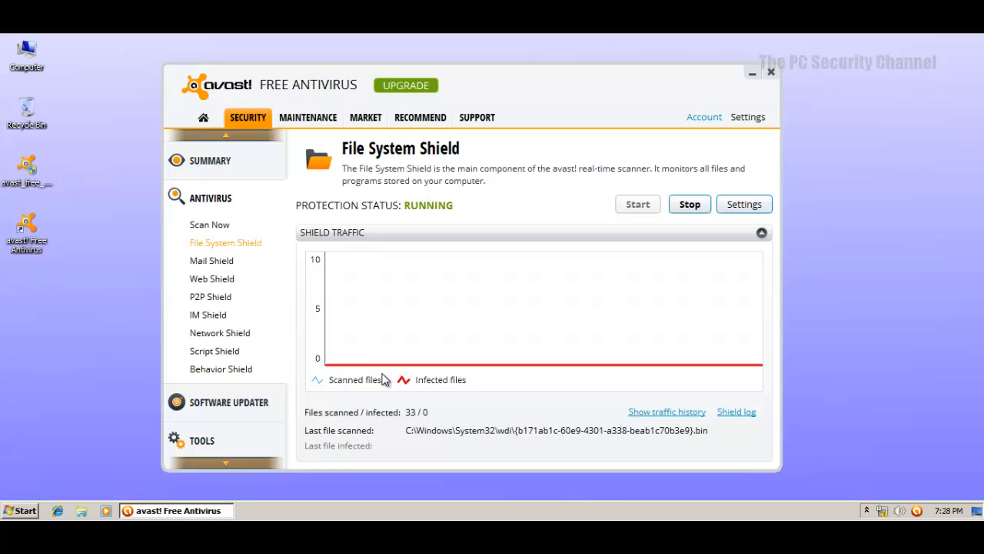
Inspect the Behavior Shield's main settings and Action to take choices, trying Ask and Auto-decide, and close the settings without saving.
click(223, 370)
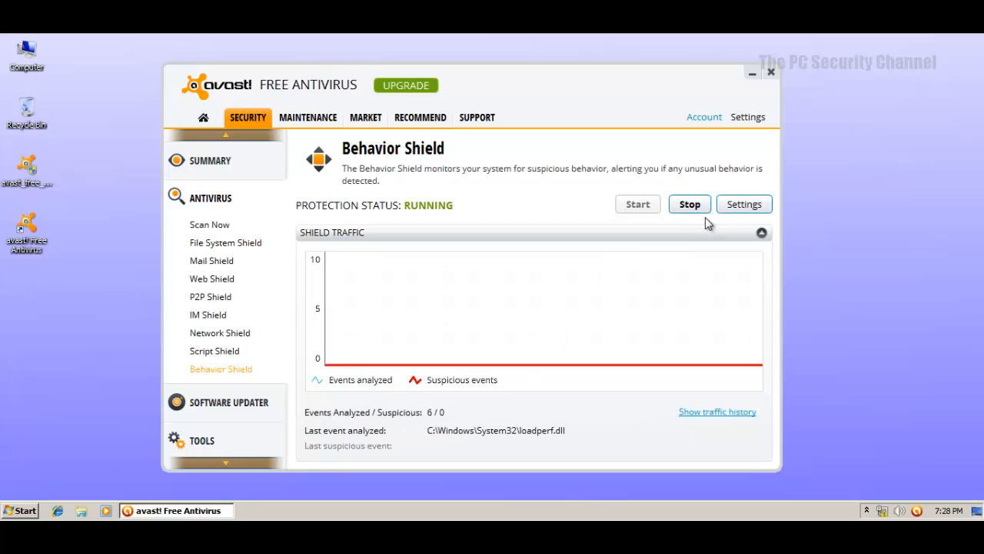
click(736, 208)
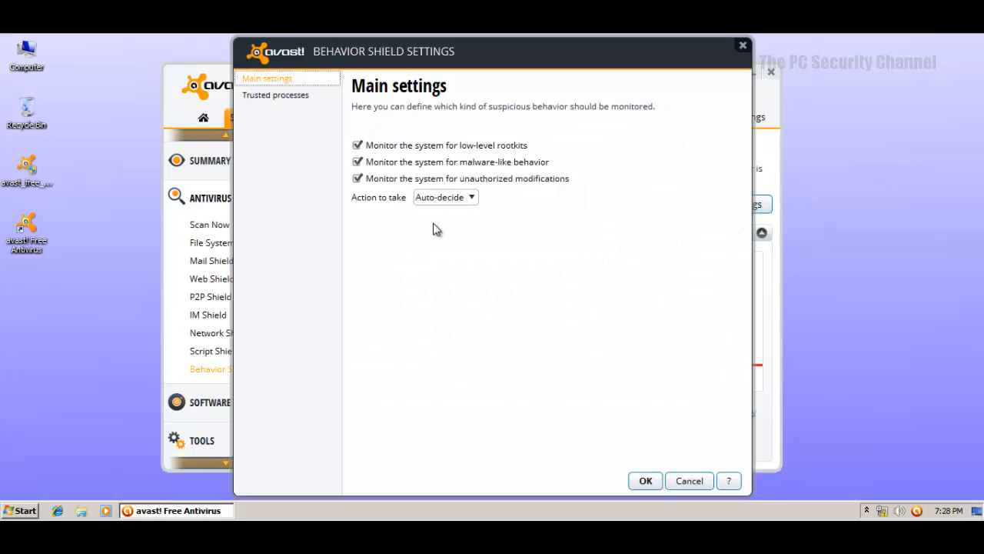
click(448, 200)
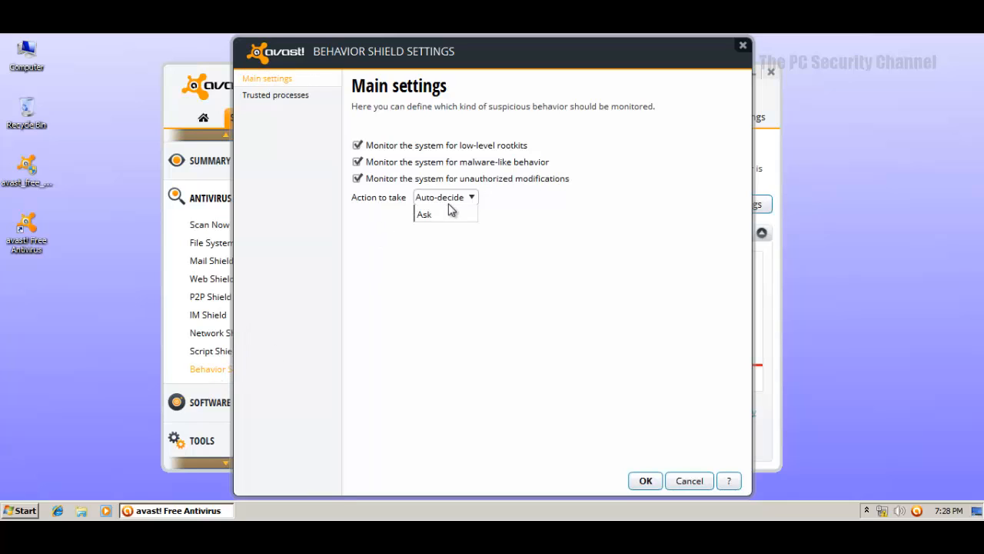
click(448, 200)
click(463, 199)
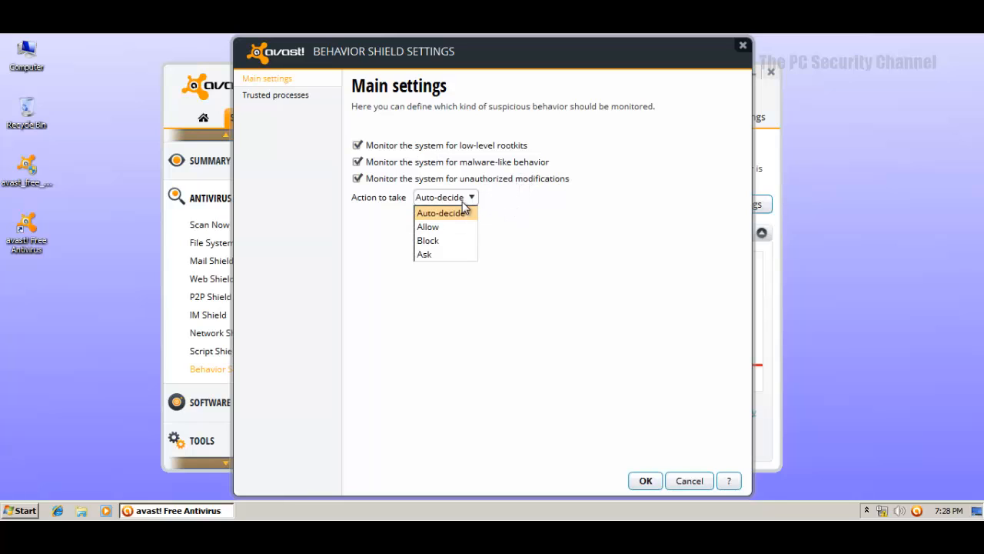
click(446, 257)
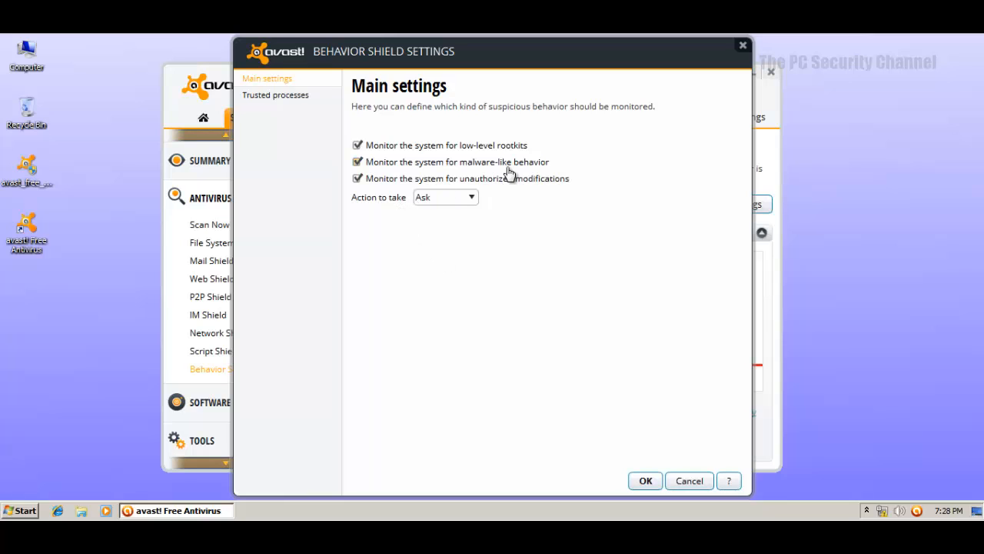
click(441, 198)
click(439, 213)
click(689, 480)
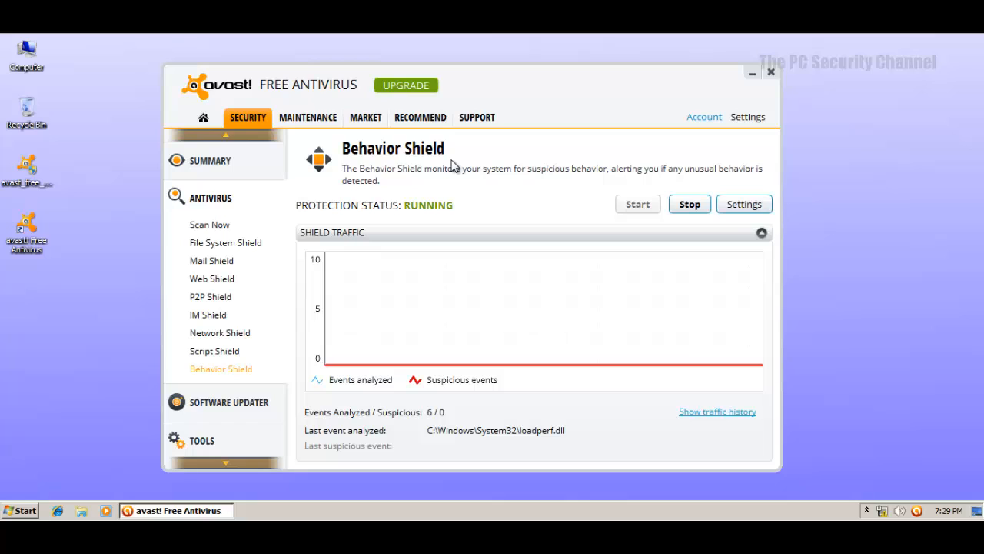
Close the antivirus window from its home page and open Windows Task Manager showing processes from all users.
click(209, 120)
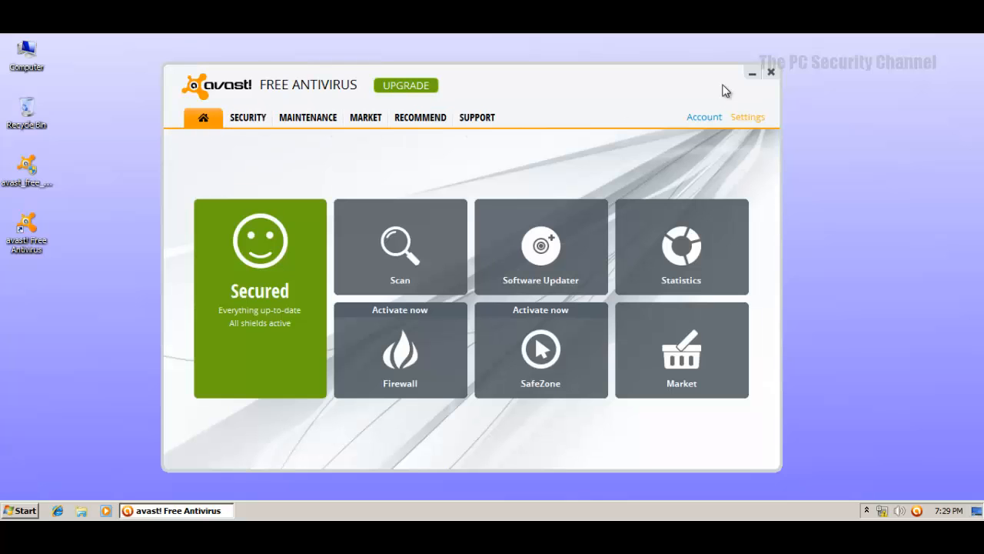
click(771, 72)
right_click(390, 509)
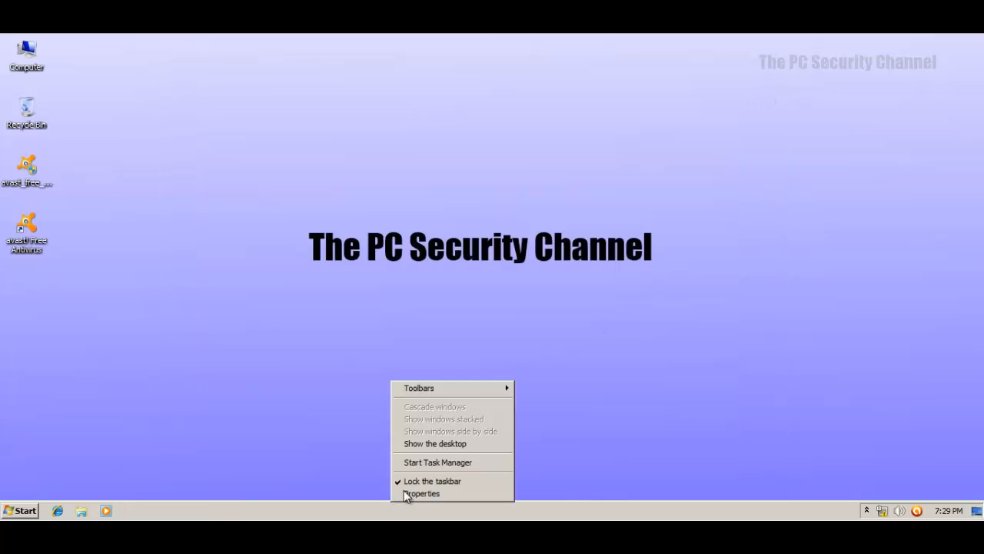
click(419, 462)
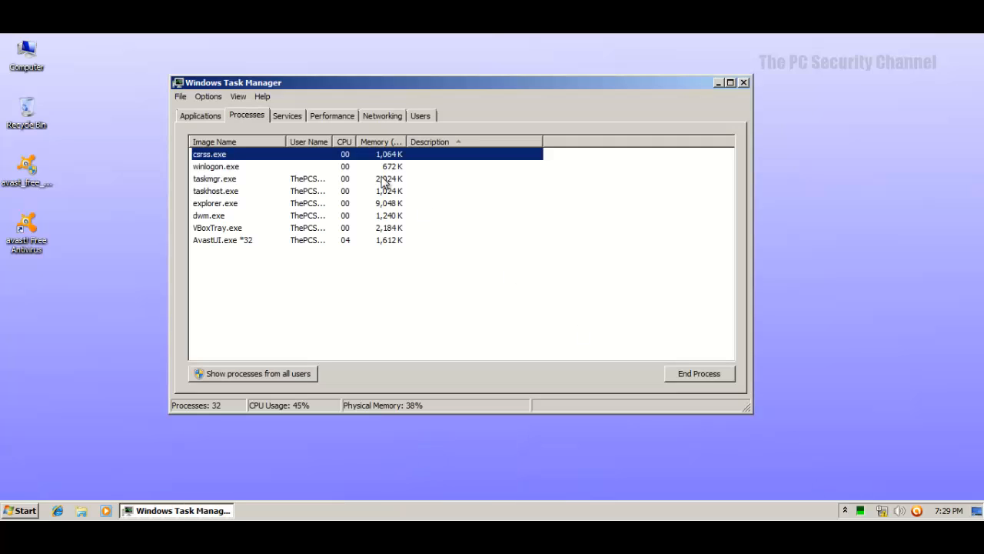
click(300, 373)
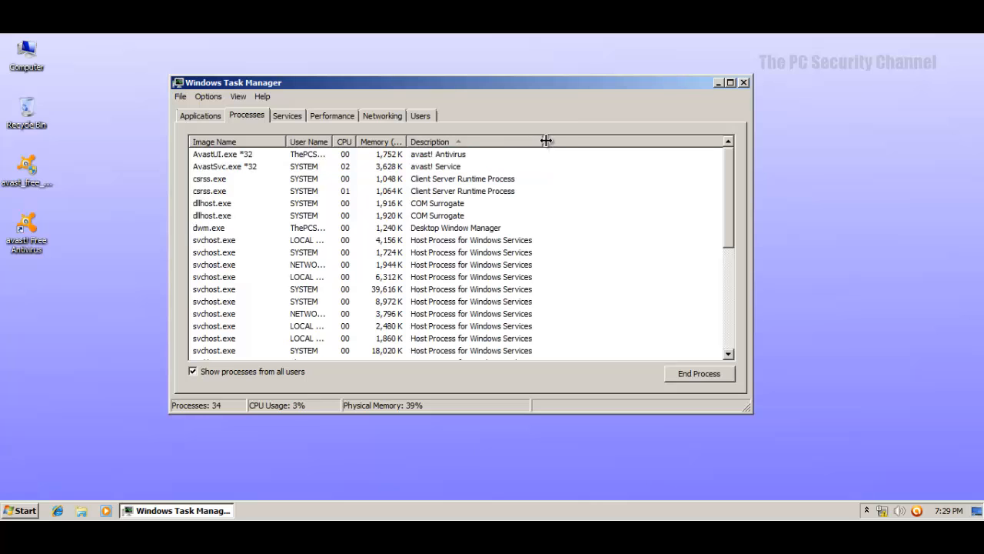
Widen the Description column and look through the running processes sorted by description in ascending order.
drag(546, 141, 568, 141)
click(461, 141)
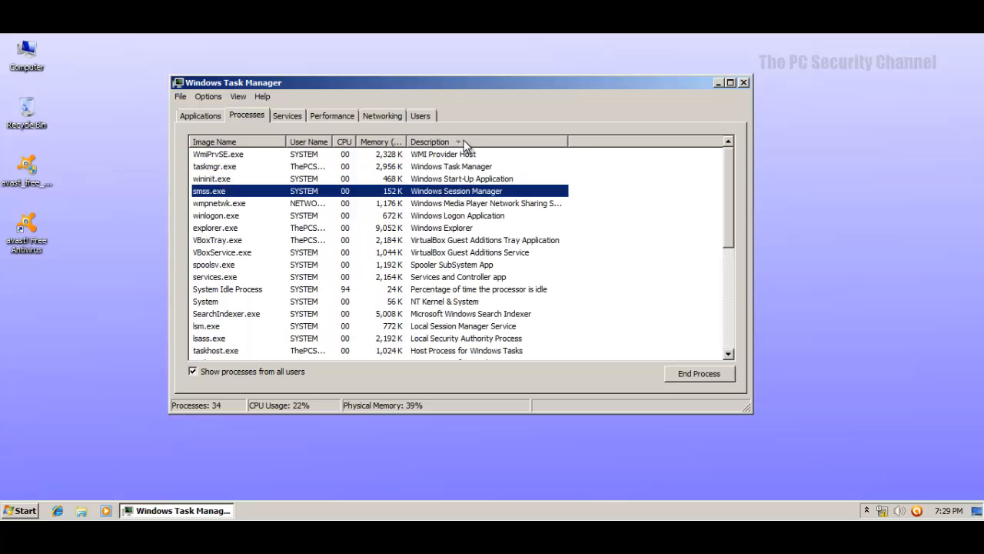
click(463, 142)
click(425, 167)
scroll(503, 244, down, 3)
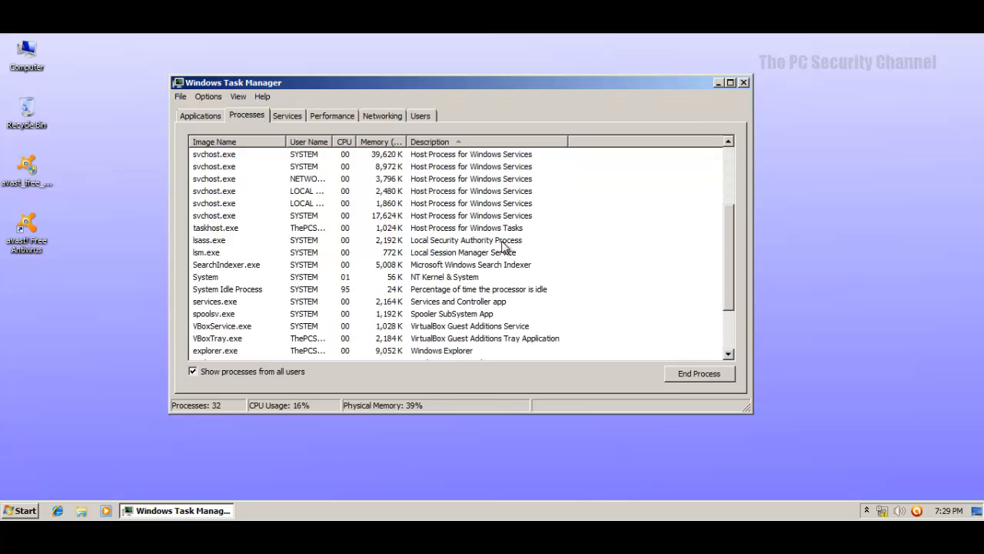
scroll(503, 244, down, 2)
scroll(504, 244, up, 5)
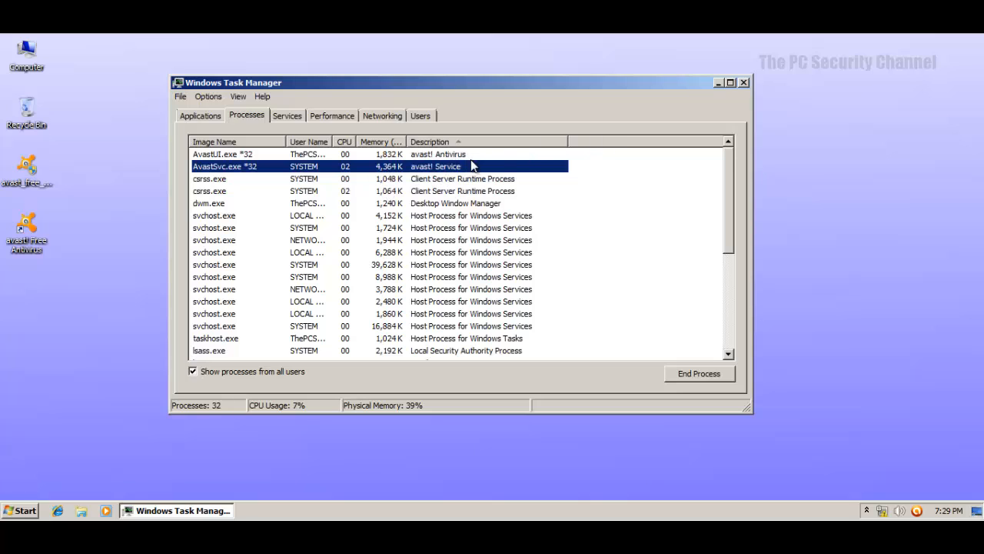
Check the memory use of the avast! Antivirus and avast! Service processes, and close Task Manager.
click(390, 156)
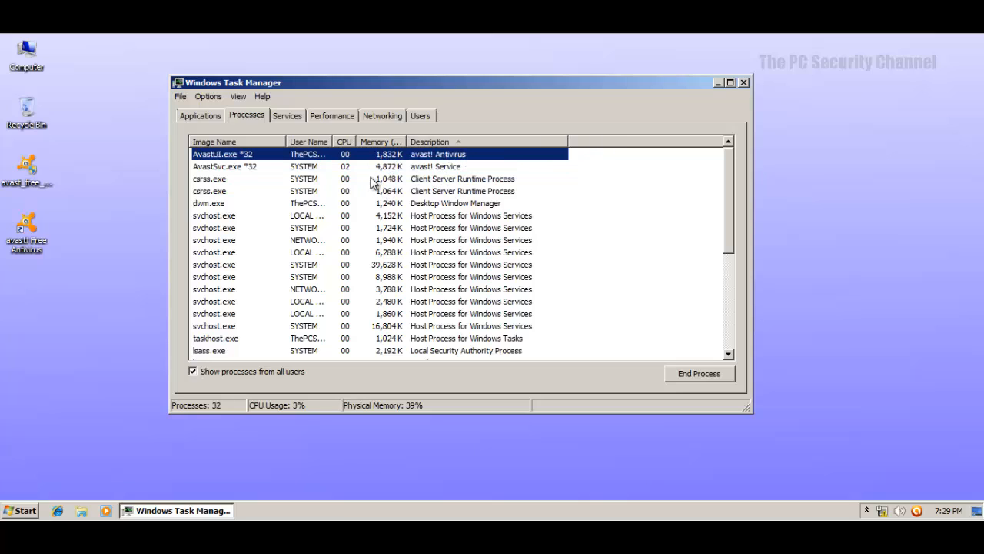
click(434, 169)
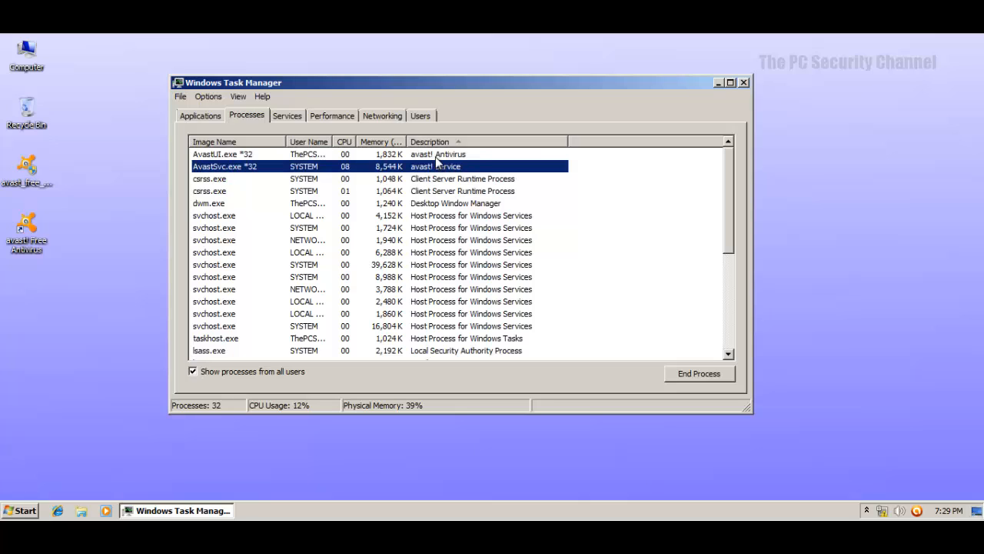
click(436, 159)
click(437, 179)
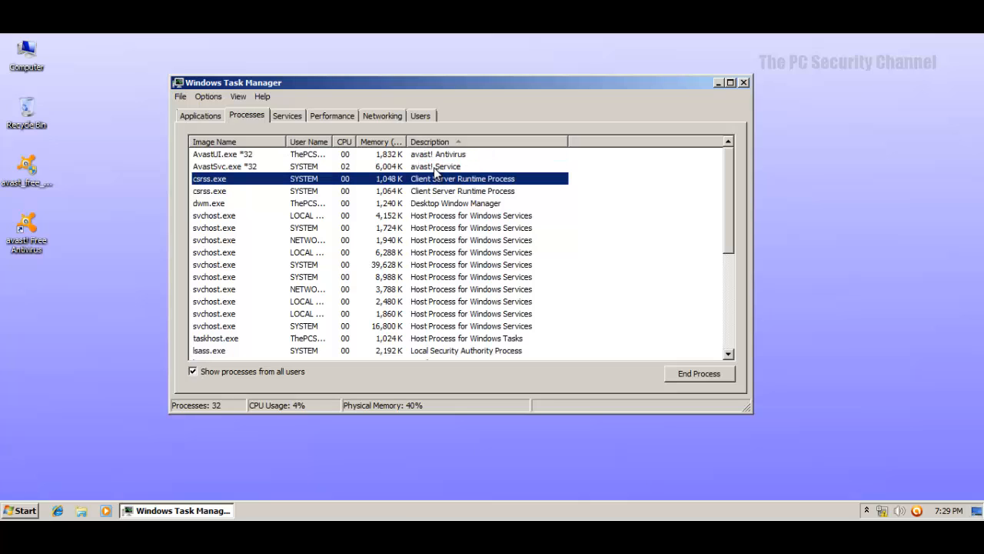
click(435, 169)
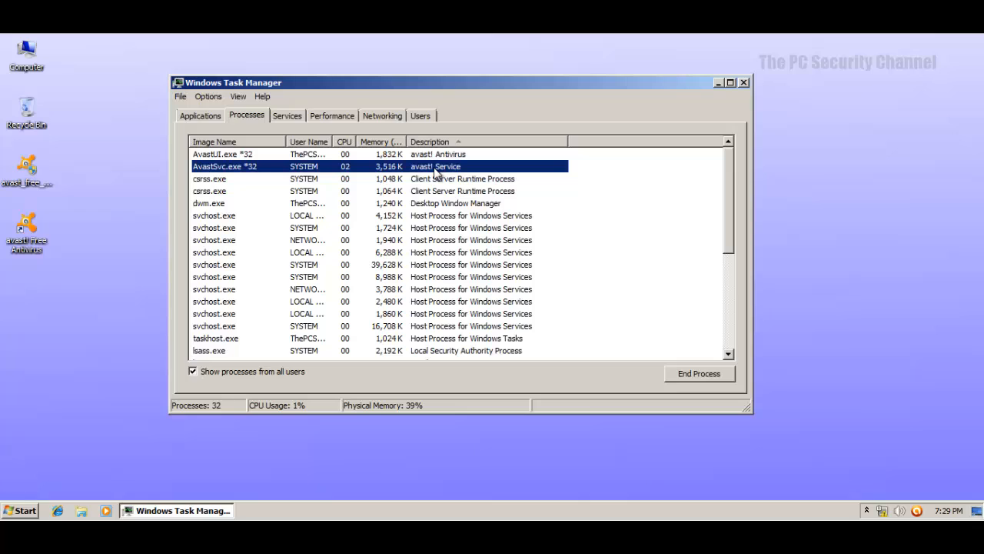
click(442, 160)
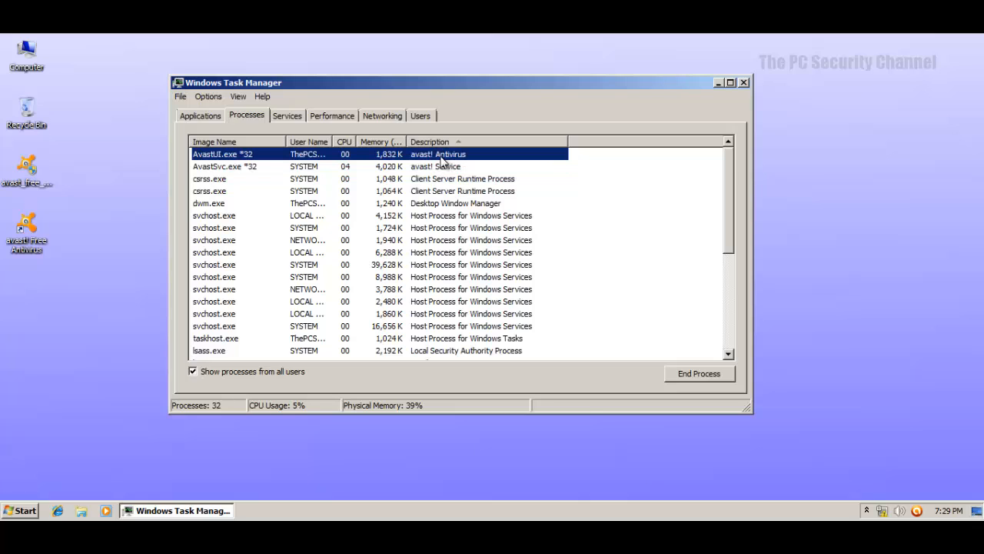
click(442, 165)
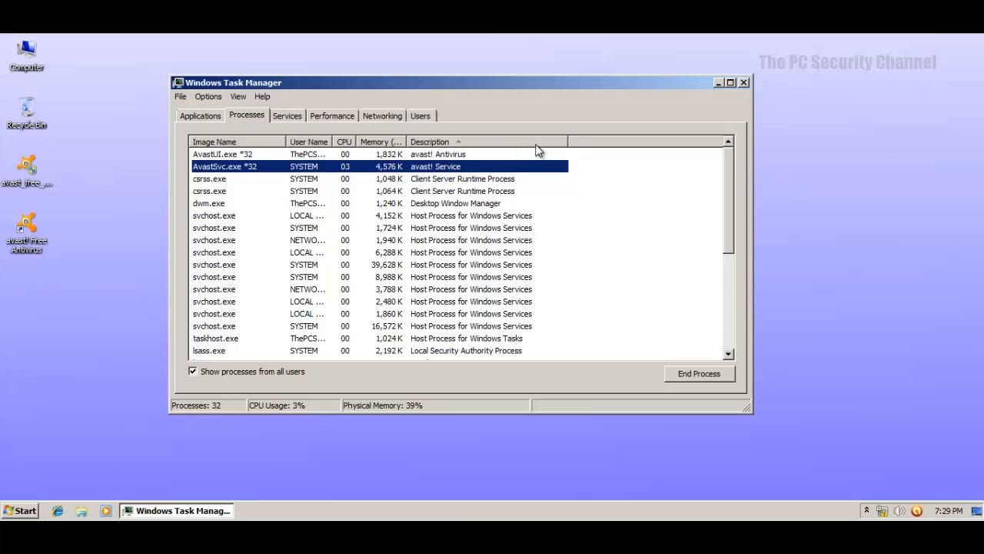
click(743, 82)
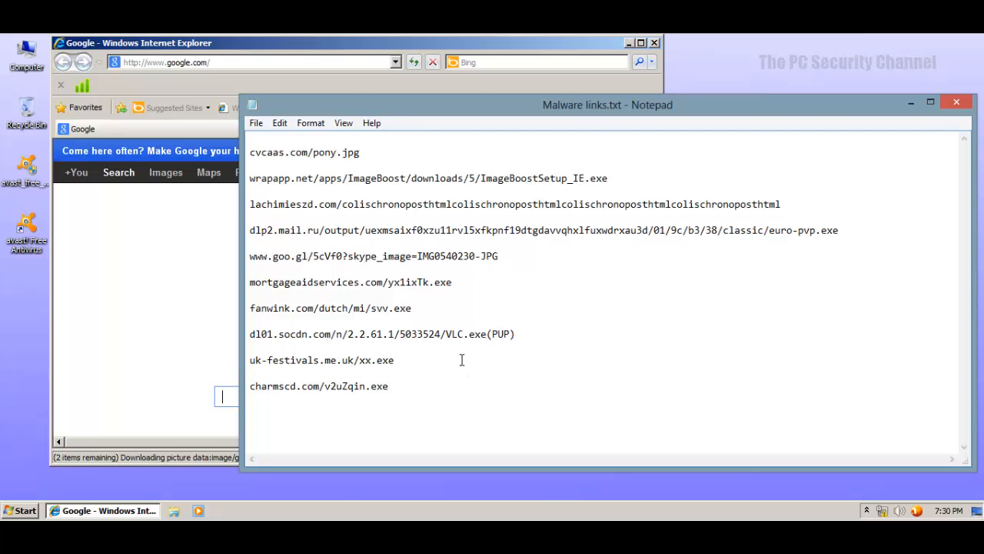
drag(487, 334, 483, 329)
click(410, 355)
click(503, 327)
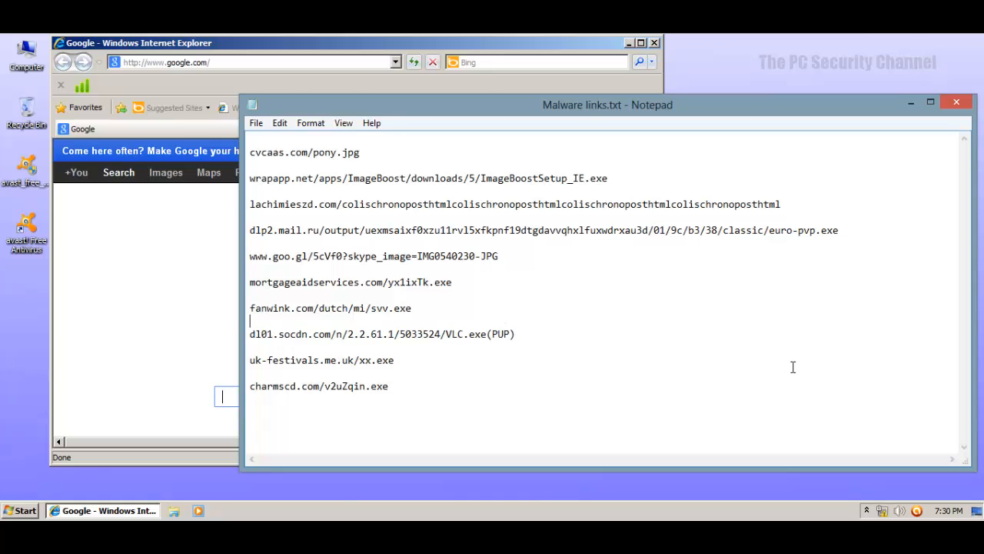
Copy cvcaas.com/pony.jpg from Malware links.txt, load it in Internet Explorer and dismiss the antivirus alert.
drag(389, 152, 359, 140)
key(ctrl+c)
click(373, 153)
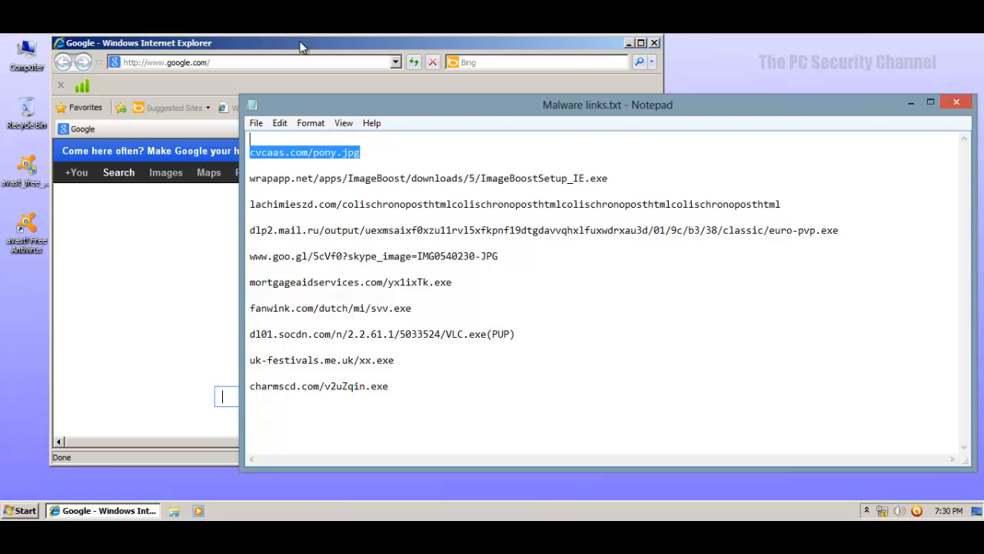
click(408, 42)
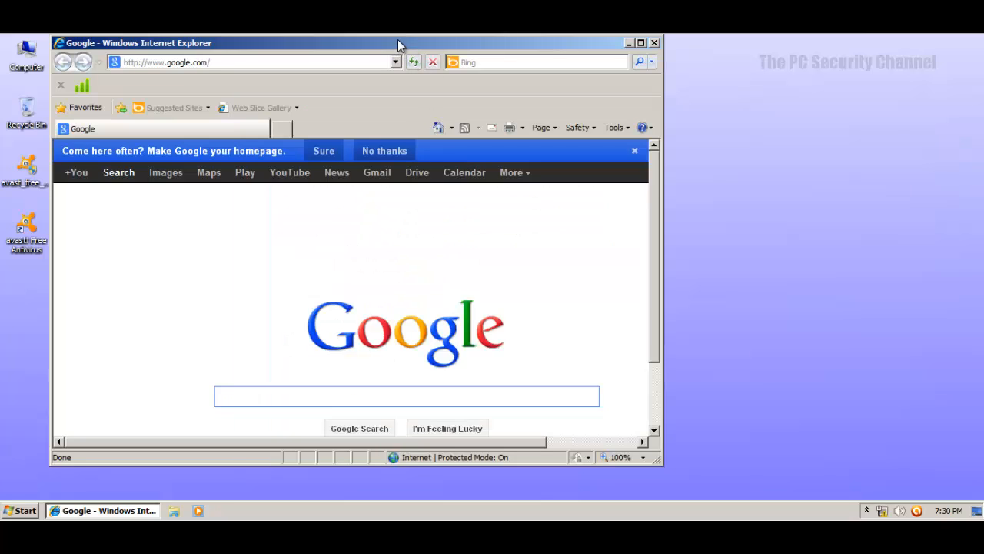
drag(398, 39, 507, 56)
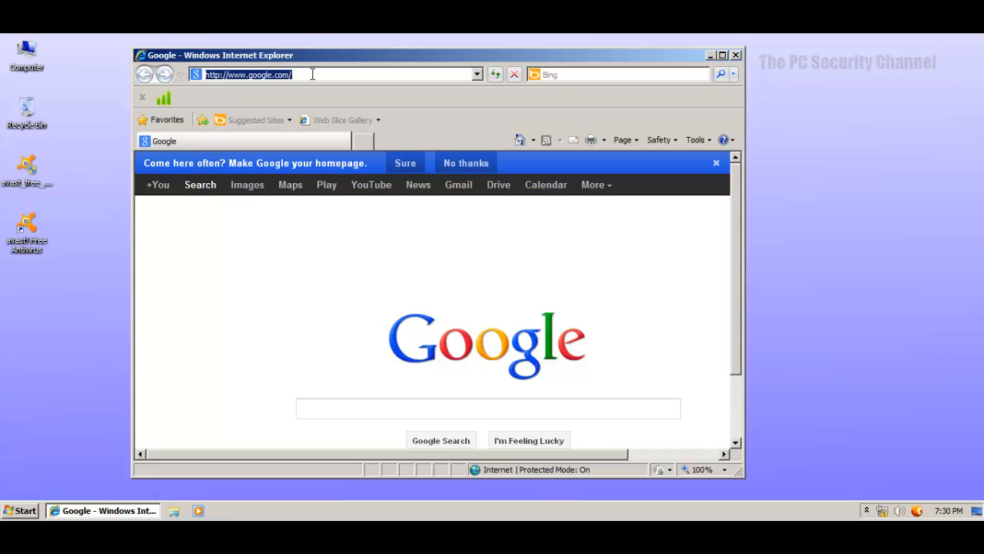
key(ctrl+v)
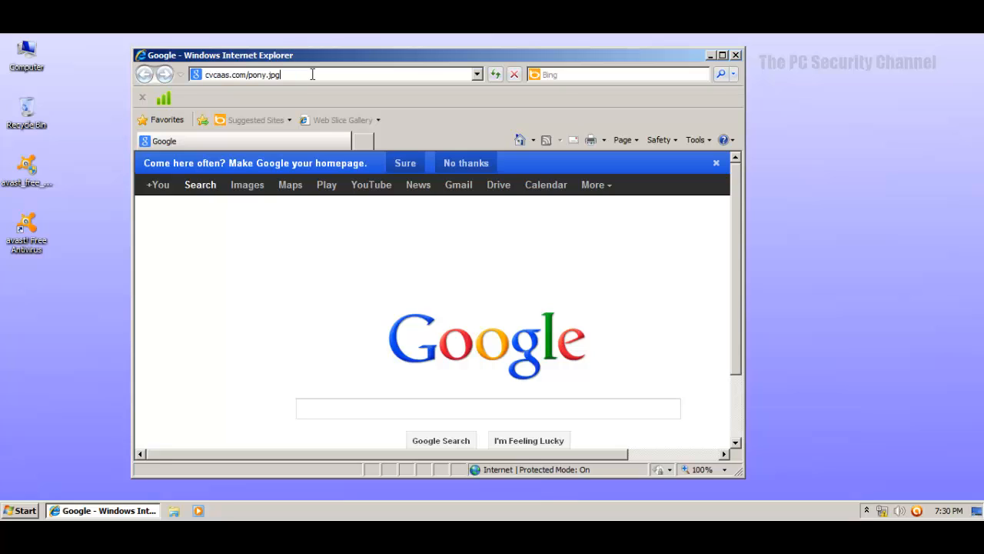
key(Return)
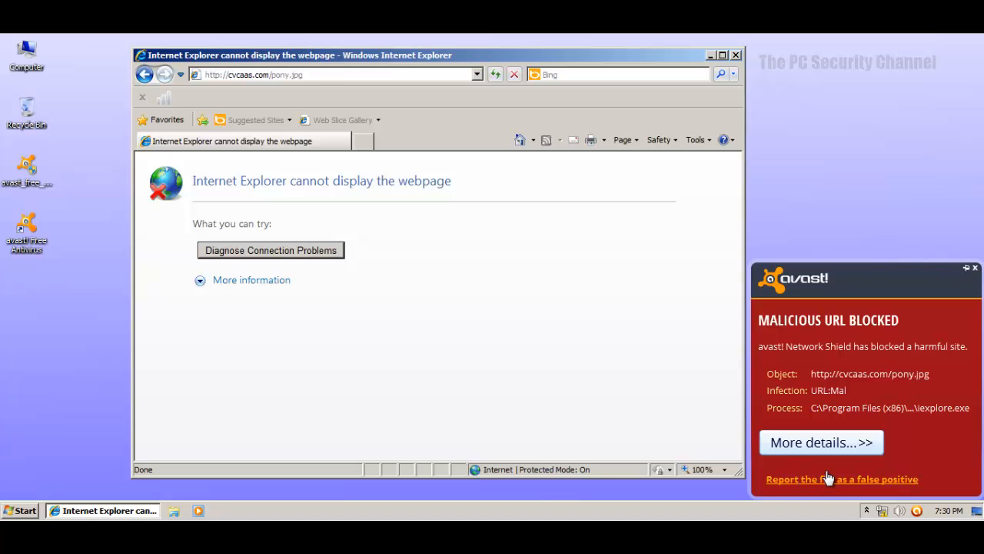
click(974, 269)
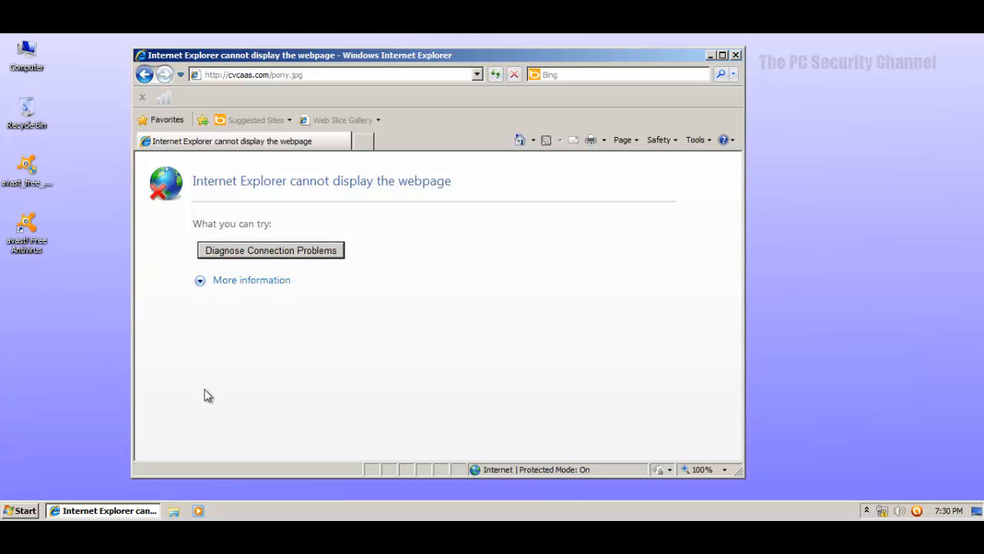
Switch back to Malware links.txt in Notepad and copy the link wrapapp.net/apps/ImageBoost/downloads/5/ImageBoostSetup_IE.exe.
key(alt+Tab)
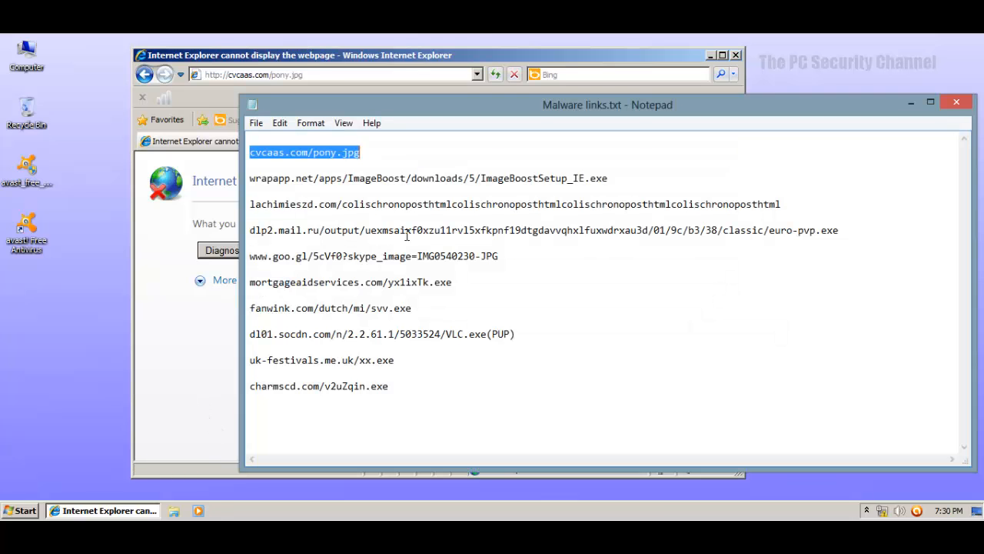
drag(608, 178, 605, 177)
click(608, 179)
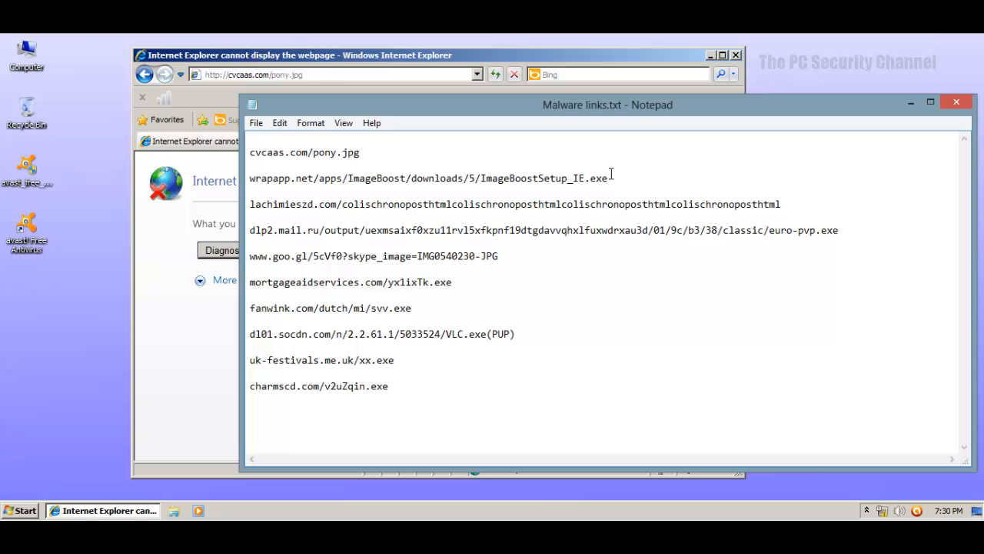
double_click(609, 176)
key(ctrl+c)
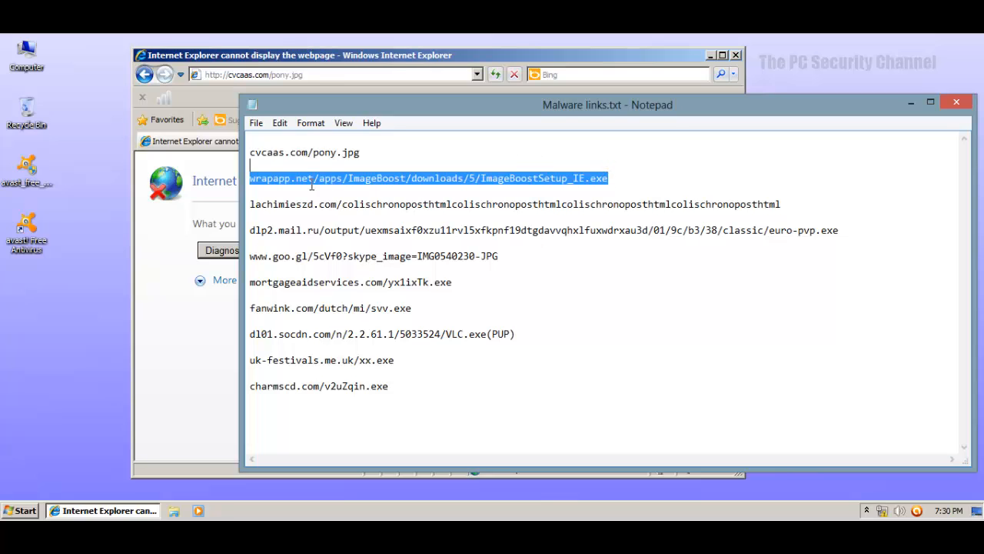
Load the copied ImageBoost link in Internet Explorer and run ImageBoostSetup_IE.exe, dismissing the antivirus alert.
click(272, 68)
click(272, 71)
key(ctrl+v)
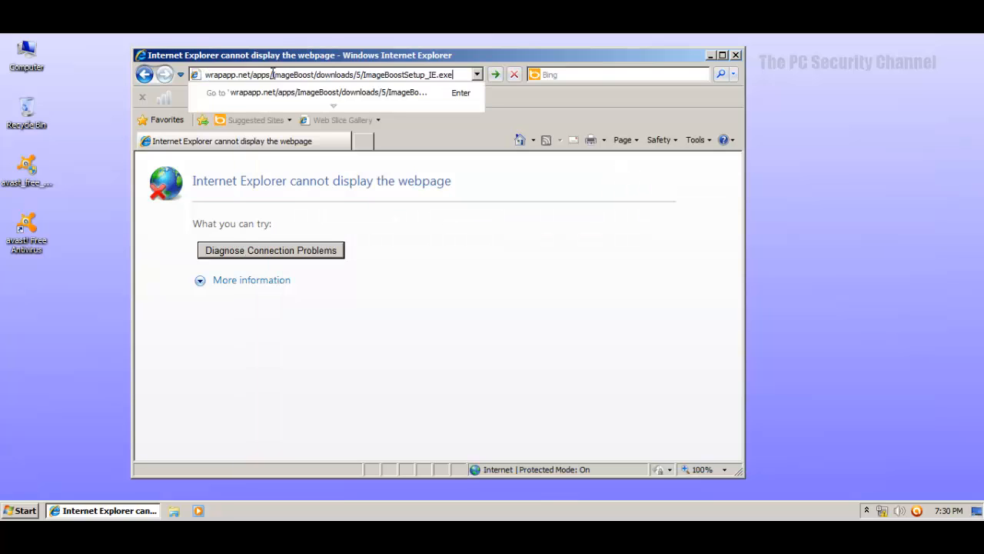
key(Return)
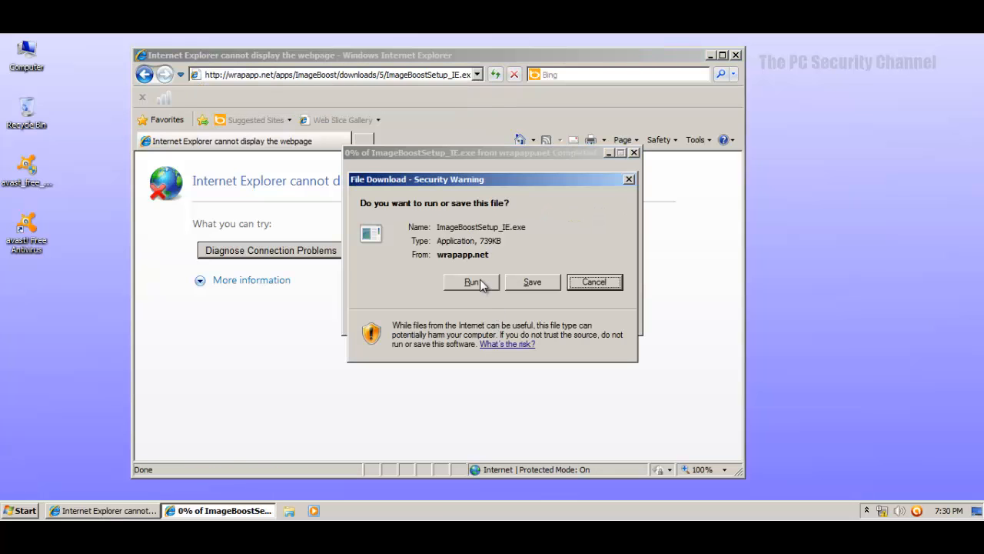
click(472, 283)
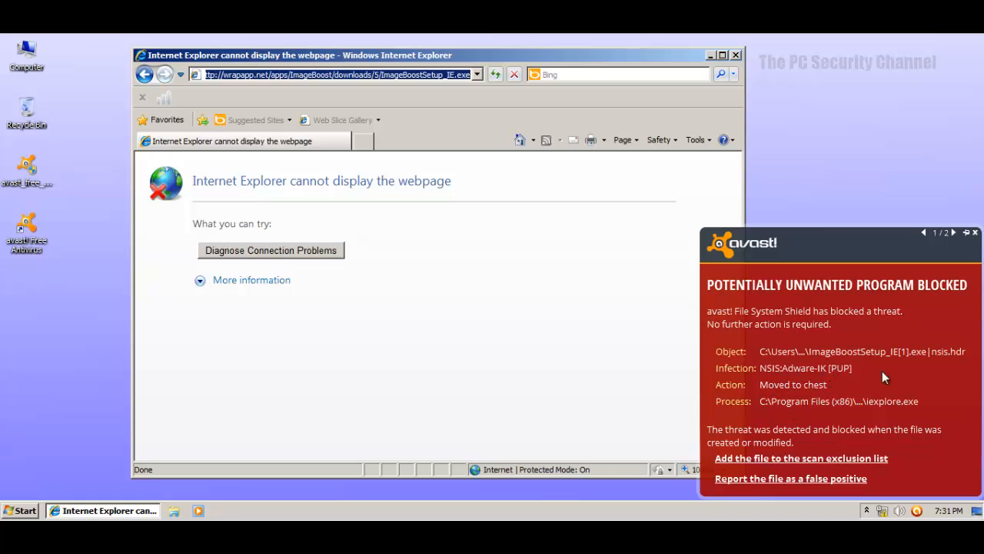
click(975, 232)
Copy the lachimieszd.com link from Malware links.txt in Notepad, load it in Internet Explorer and dismiss the antivirus alert.
key(alt+Tab)
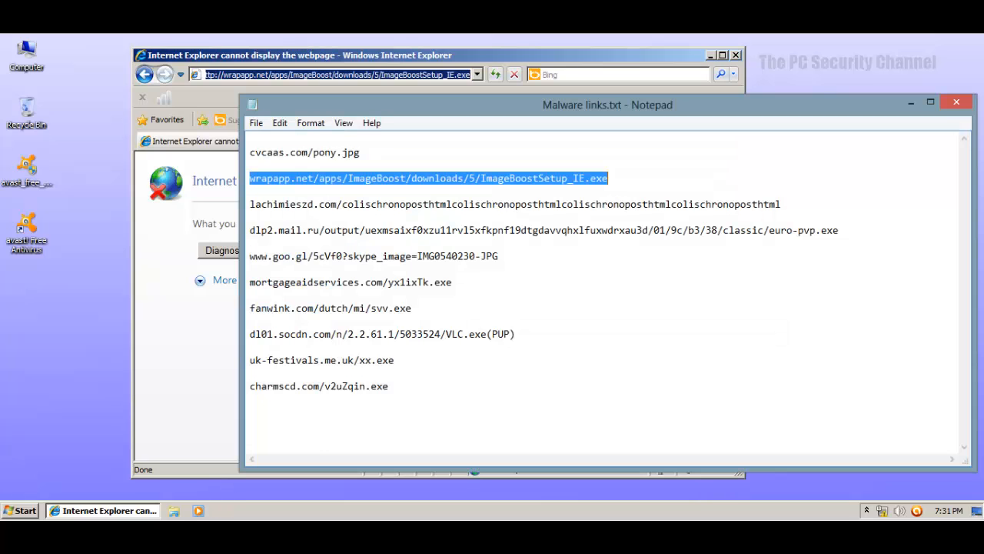
drag(790, 204, 247, 204)
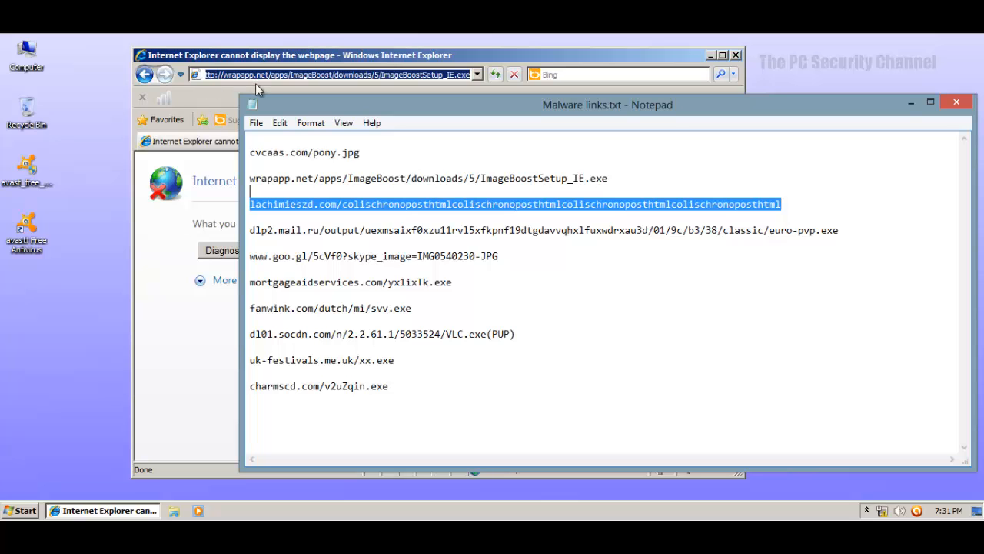
click(291, 68)
key(ctrl+v)
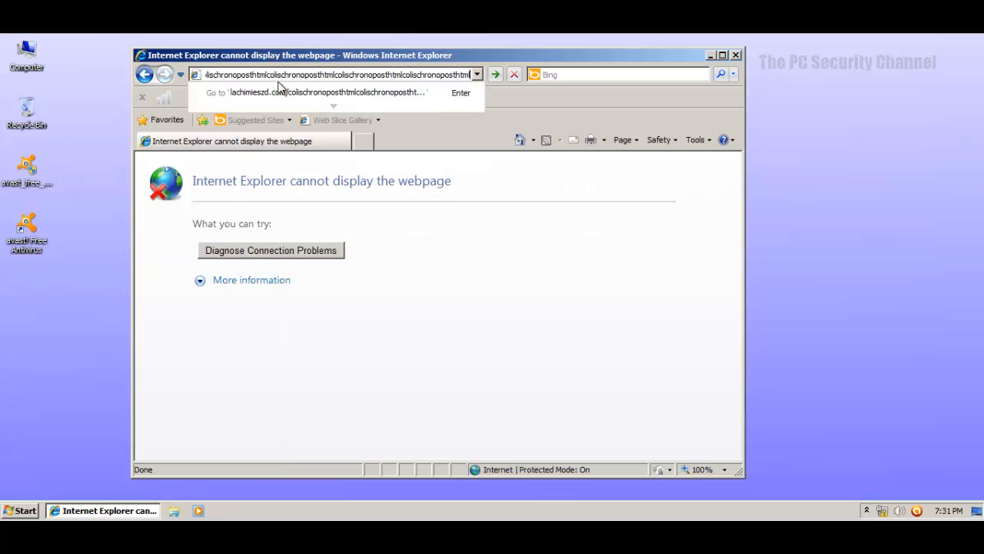
key(Return)
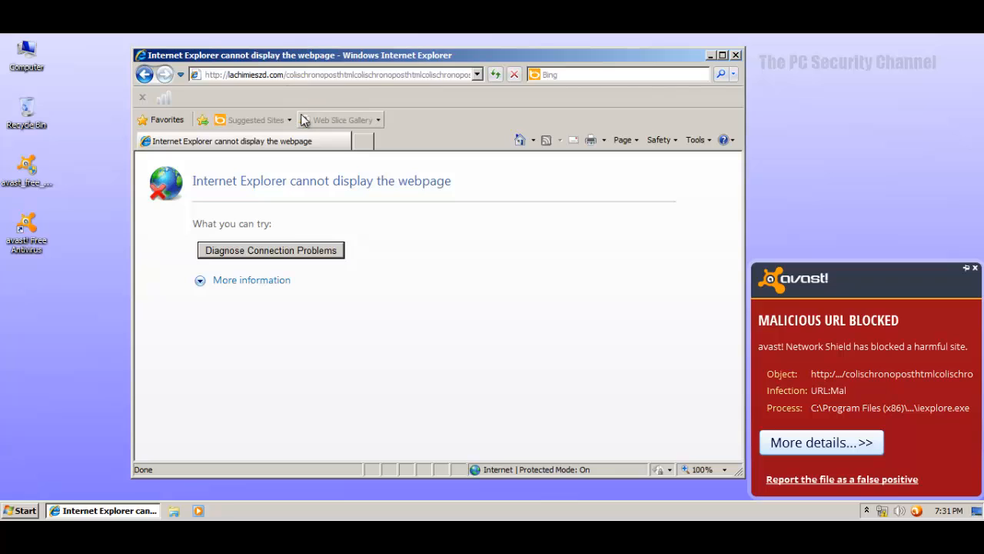
click(968, 268)
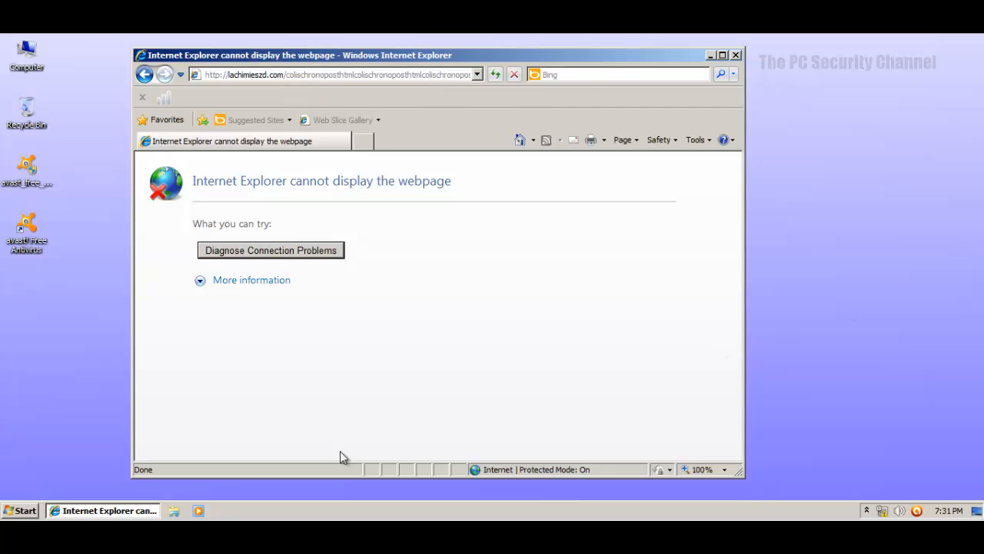
Load the dlp2.mail.ru link from Malware links.txt in Internet Explorer and run euro-pvp.exe, dismissing the antivirus alert.
key(alt+Tab)
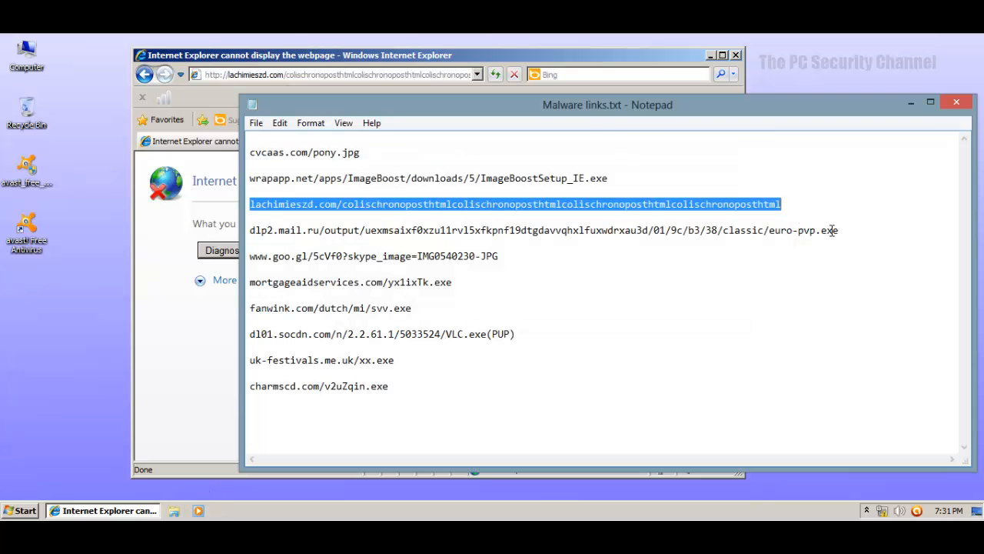
drag(843, 232, 845, 220)
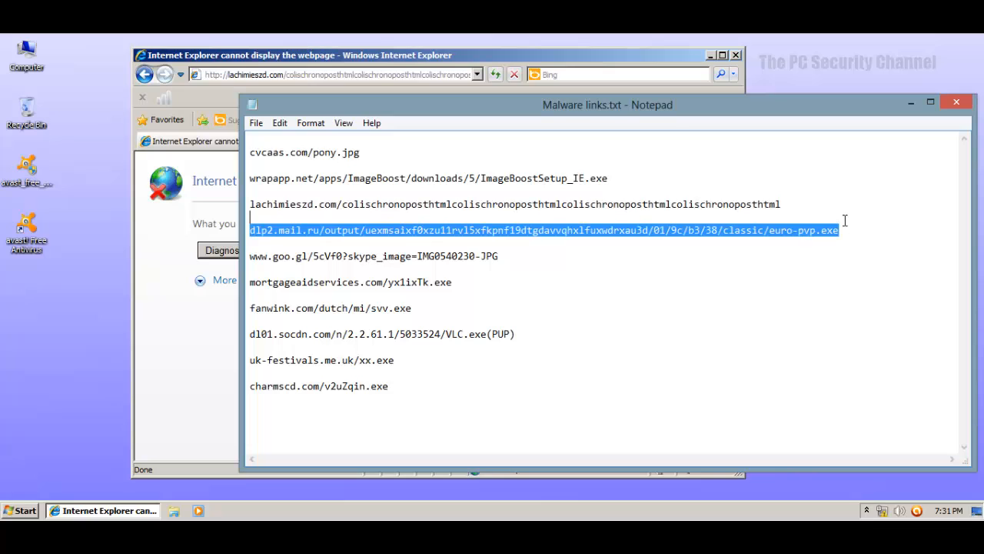
click(300, 84)
click(286, 74)
key(ctrl+v)
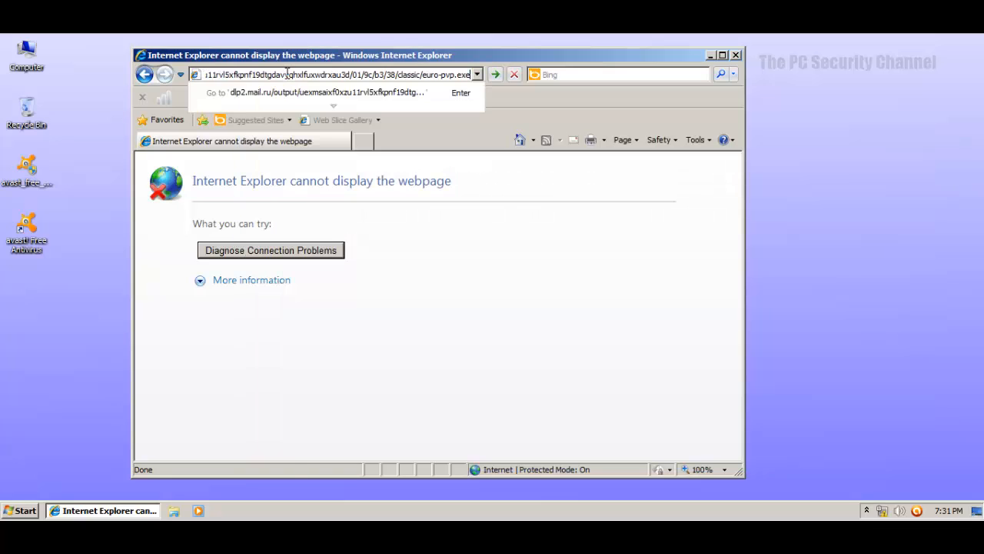
key(Return)
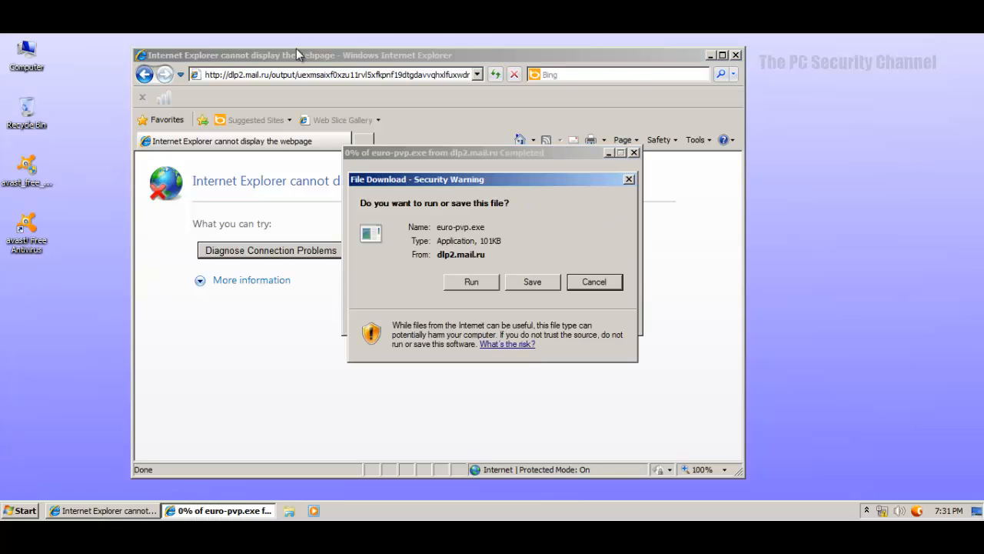
click(461, 277)
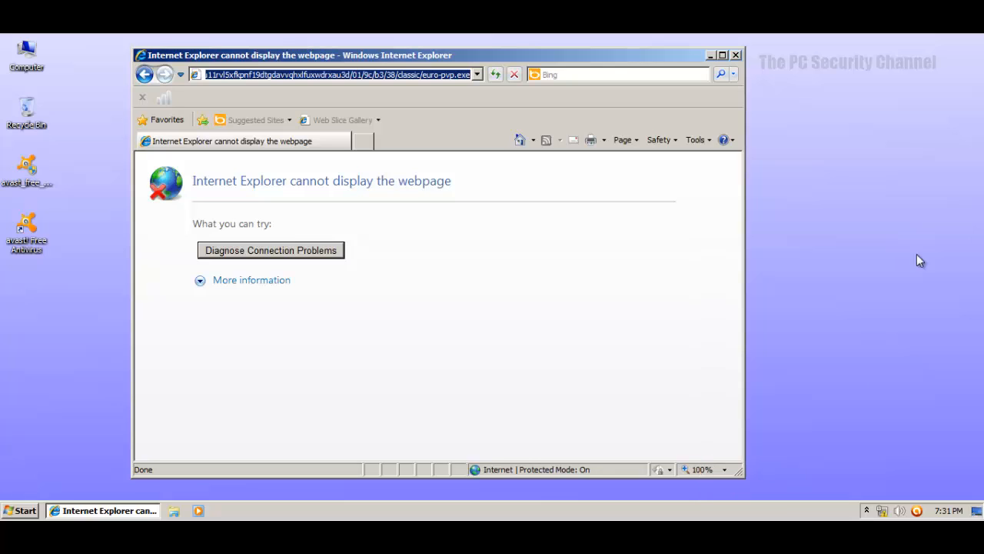
click(975, 232)
key(alt+Tab)
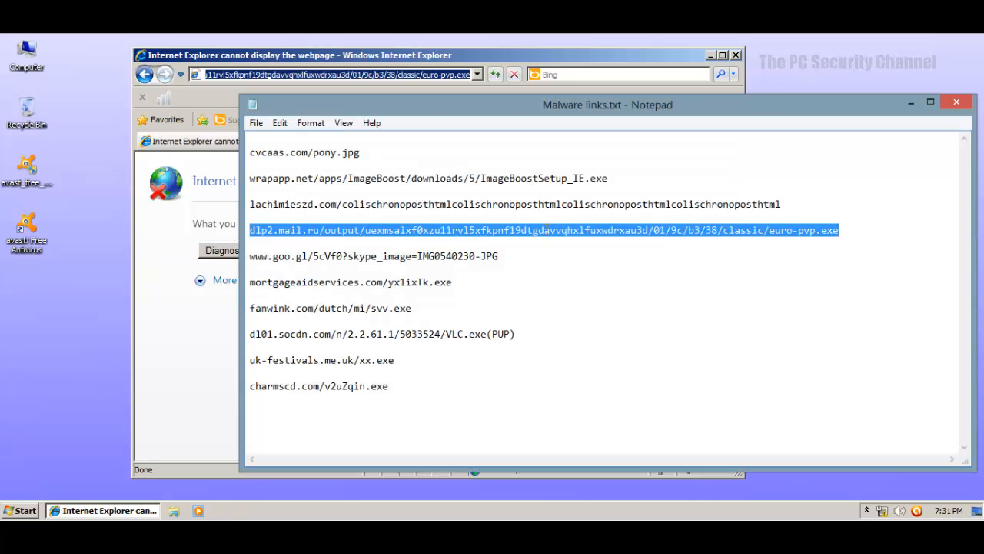
click(819, 227)
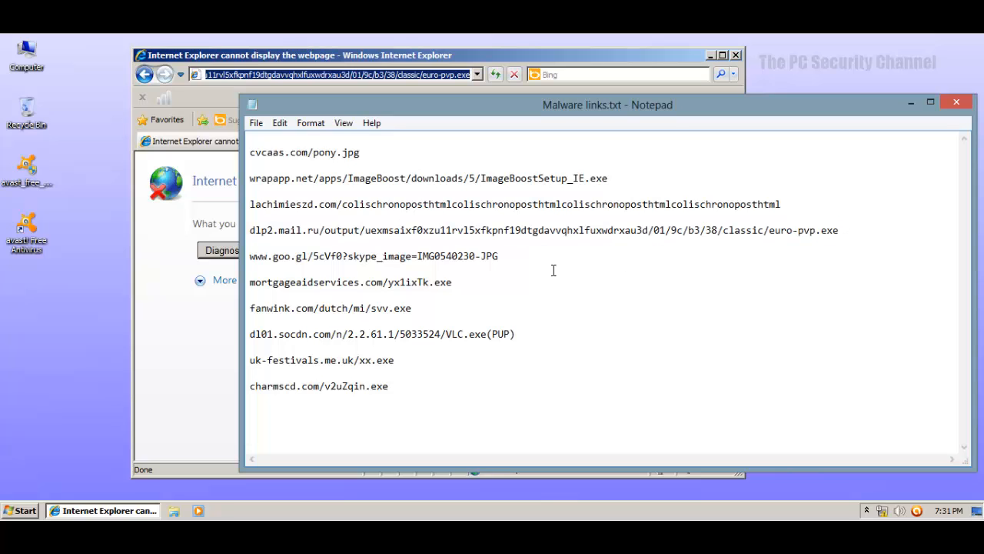
shift+click(506, 254)
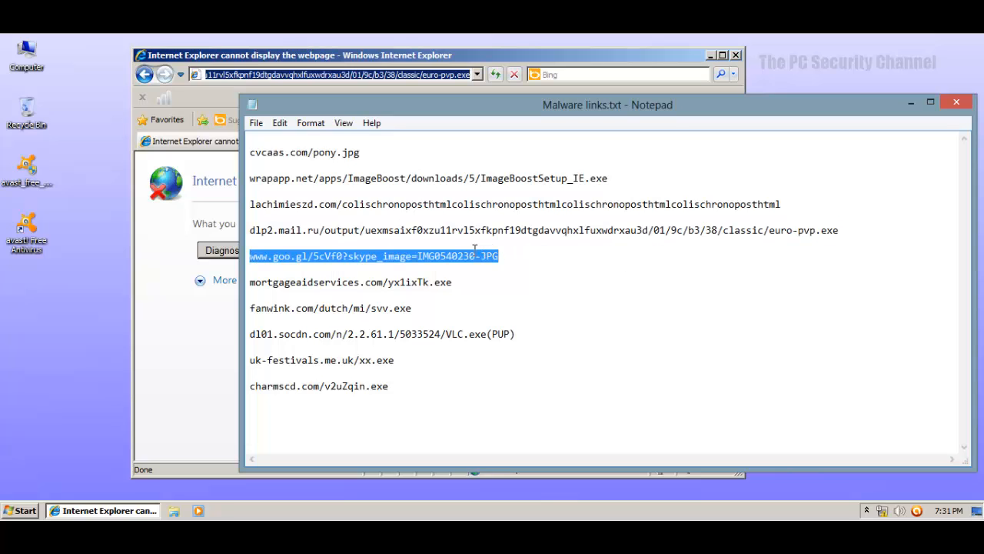
click(177, 351)
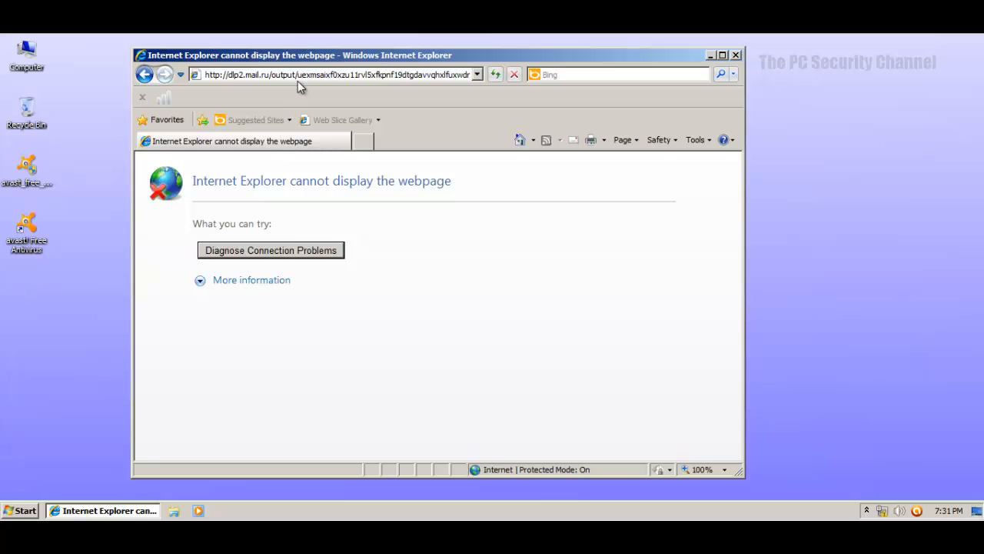
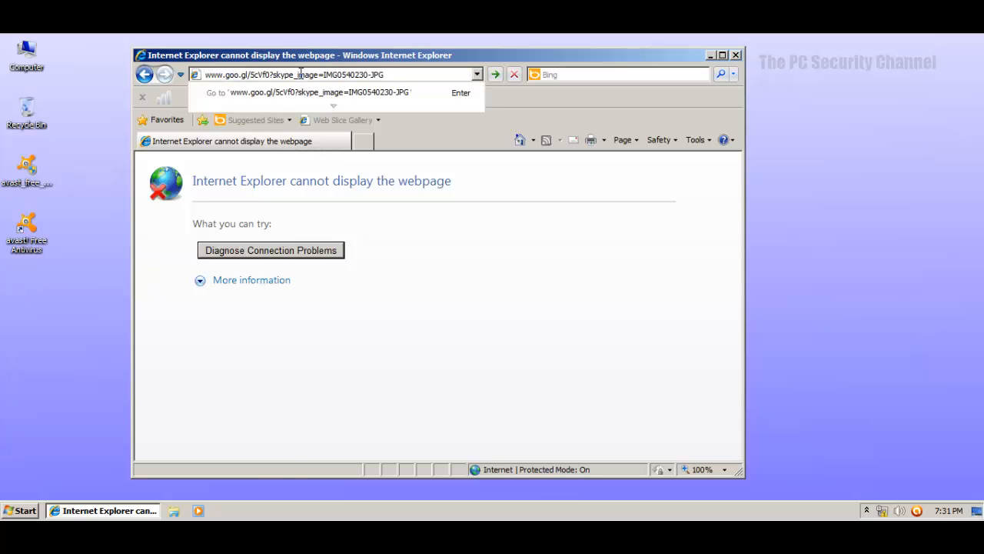
key(Return)
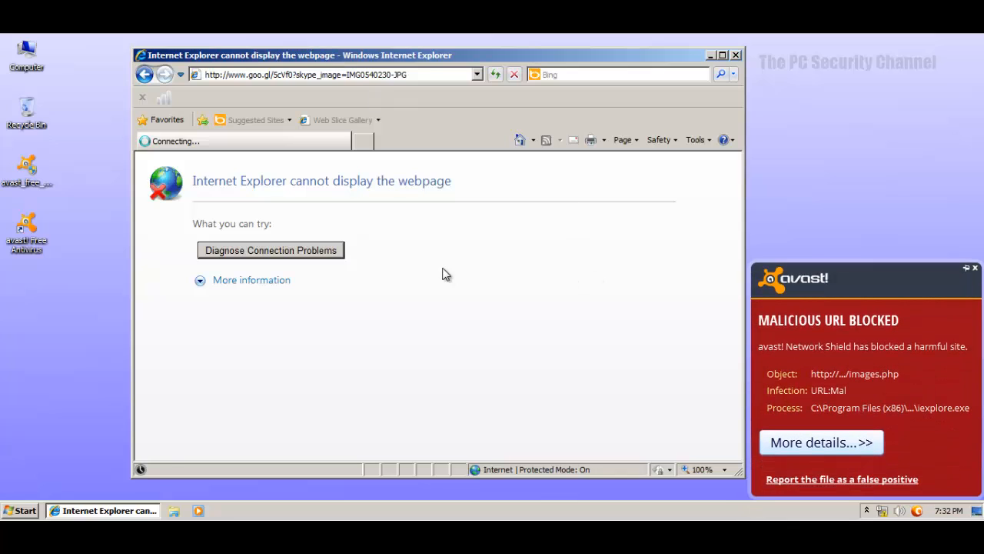
click(975, 268)
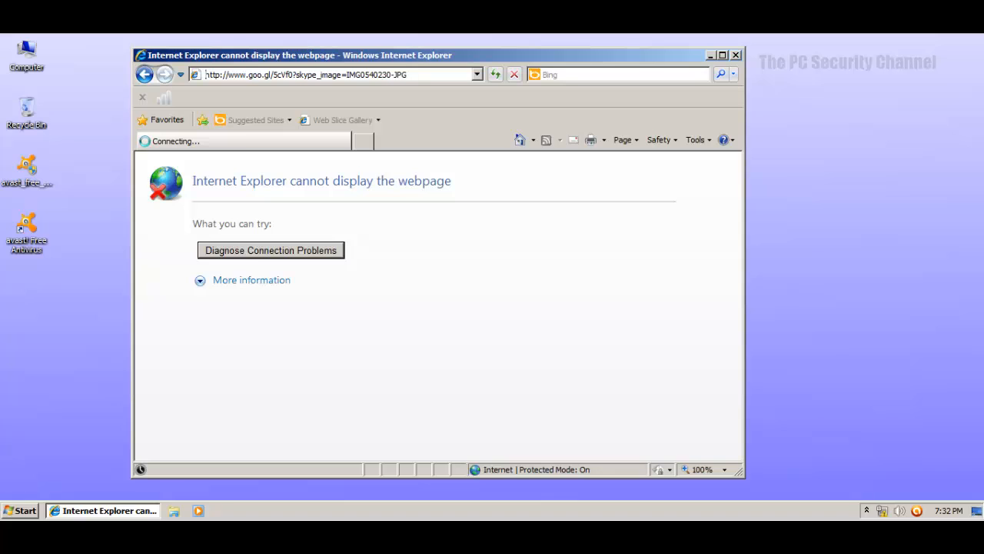
Copy mortgageaidservices.com/yx1ixTk.exe from Malware links.txt in Notepad and load it in Internet Explorer.
key(alt+Tab)
drag(454, 282, 454, 268)
key(ctrl+c)
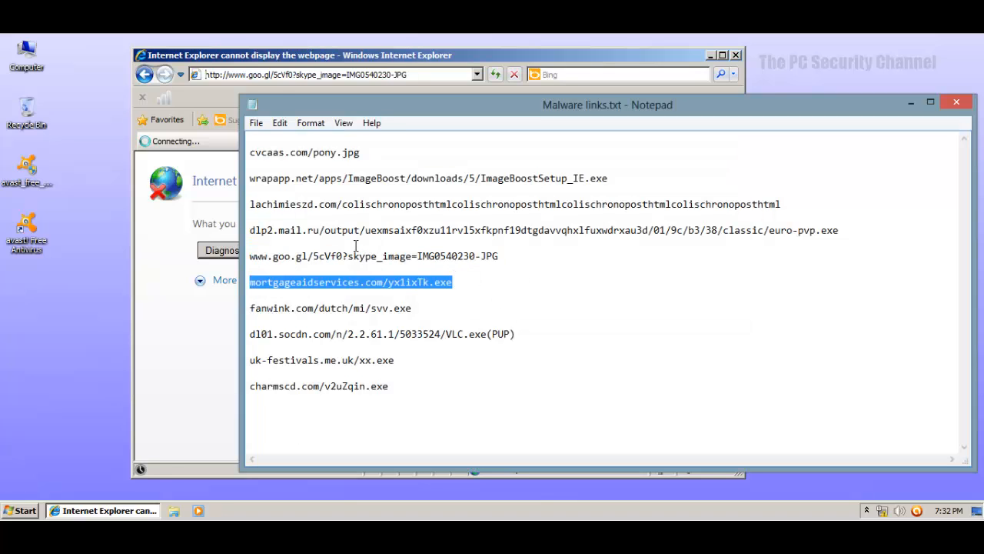
click(271, 74)
click(272, 74)
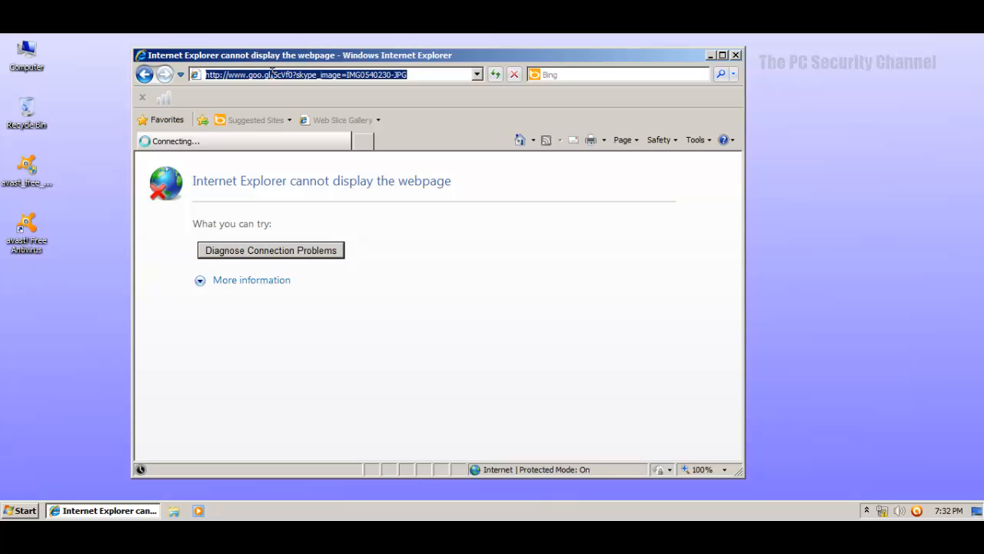
key(ctrl+v)
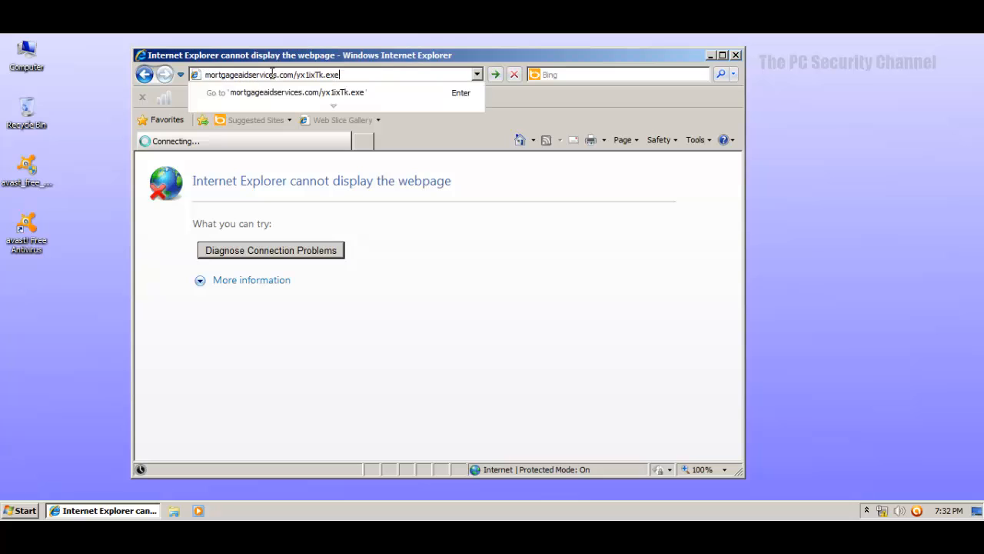
key(Return)
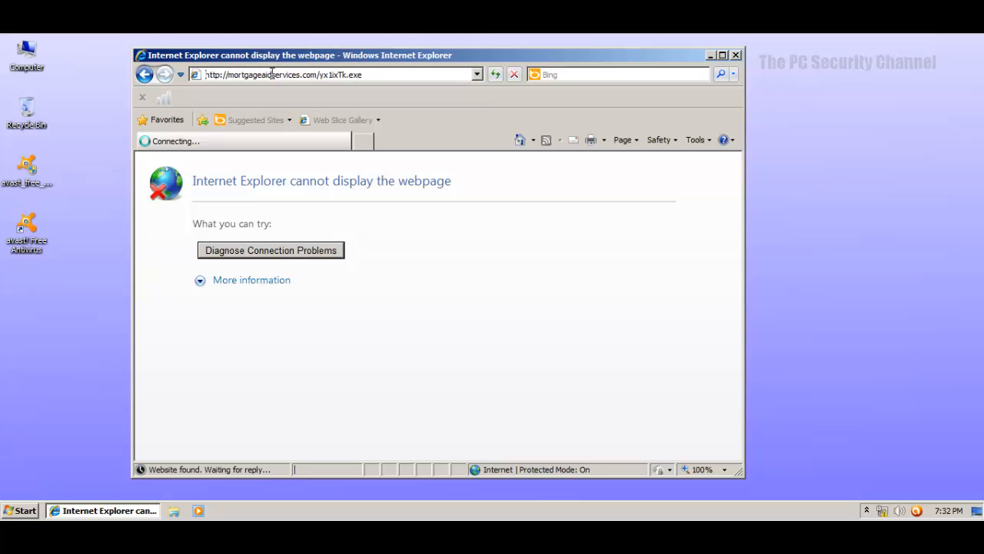
Run the yx1ixTk.exe download, dismissing the antivirus alert and the download error message.
click(472, 281)
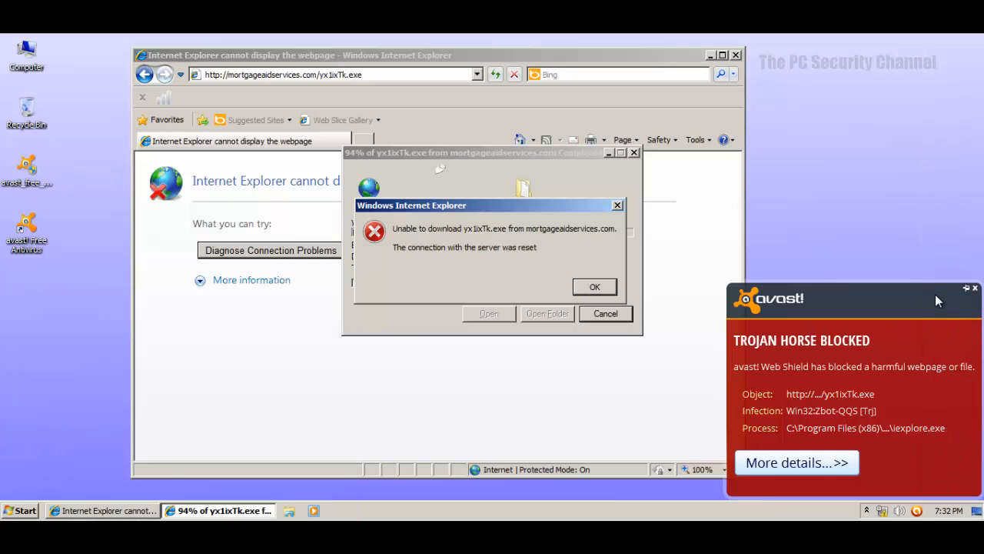
click(975, 288)
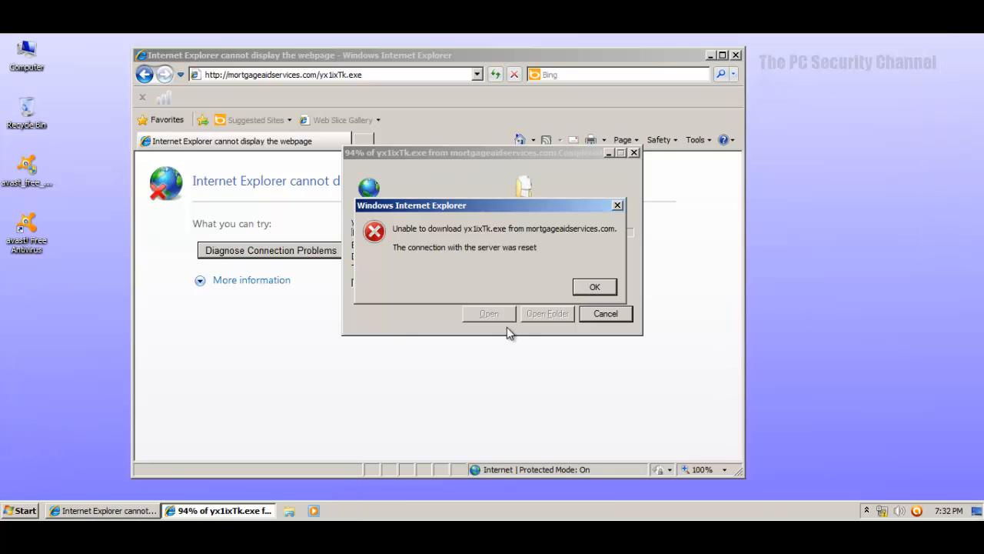
click(591, 286)
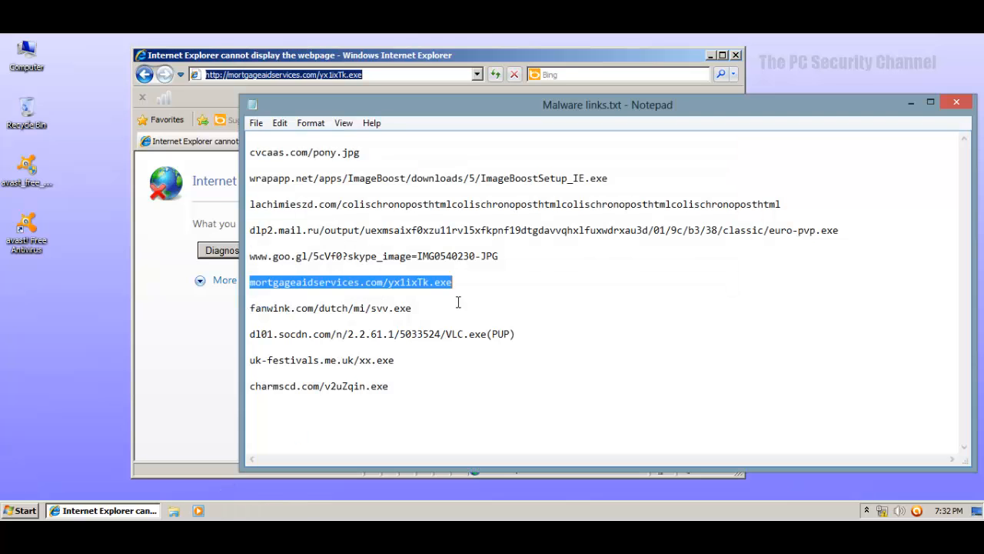
Copy fanwink.com/dutch/mi/svv.exe from Malware links.txt and load it in Internet Explorer.
drag(439, 307, 440, 297)
key(ctrl+c)
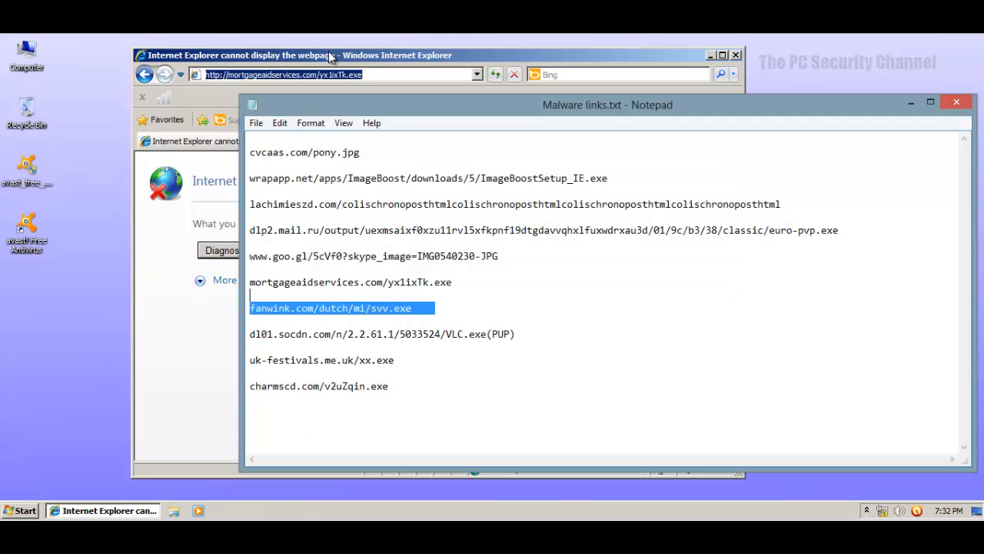
click(348, 79)
key(ctrl+v)
key(Return)
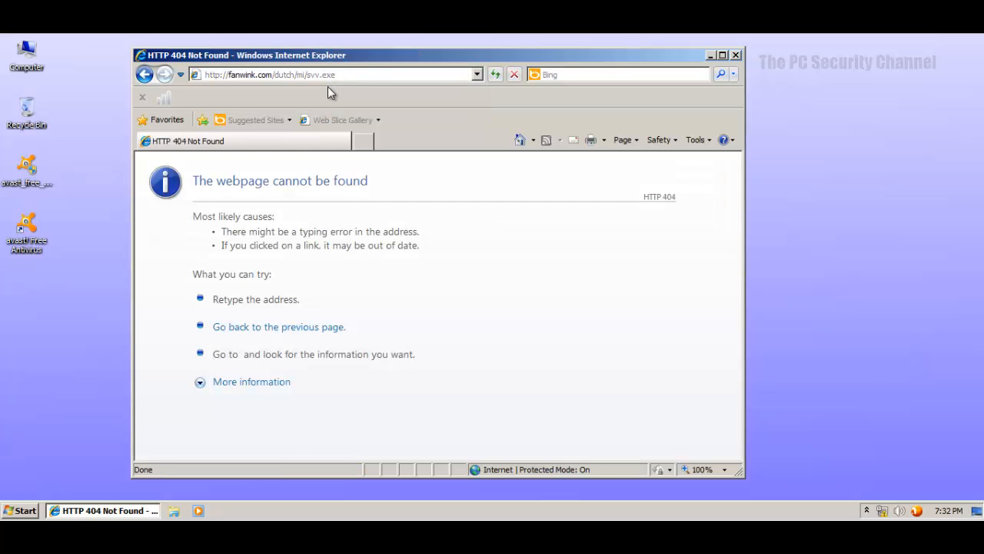
Load dl01.socdn.com/n/2.2.61.1/5033524/VLC.exe from Malware links.txt, without the (PUP) suffix, in Internet Explorer and run VLC.exe, dismissing the antivirus alert.
key(alt+Tab)
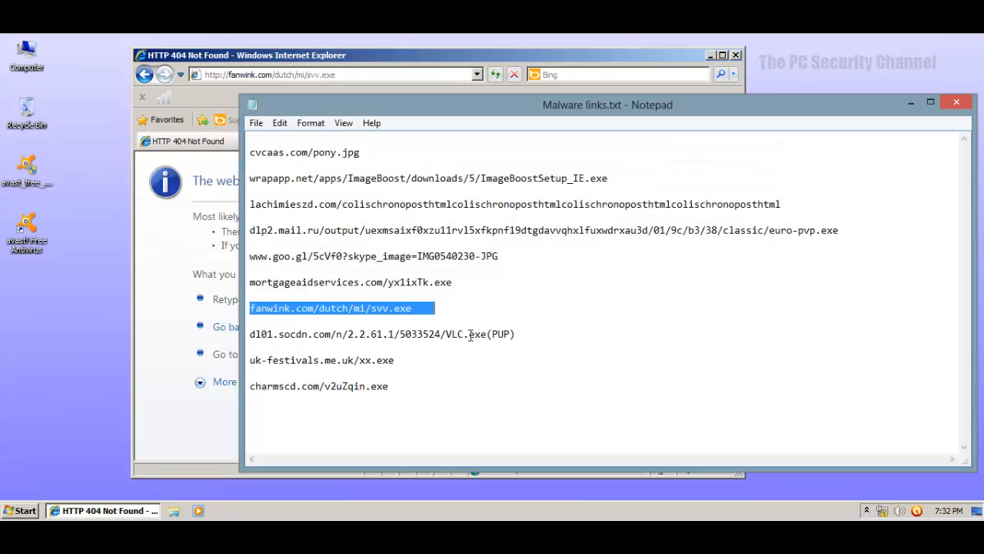
drag(250, 321, 485, 326)
key(ctrl+c)
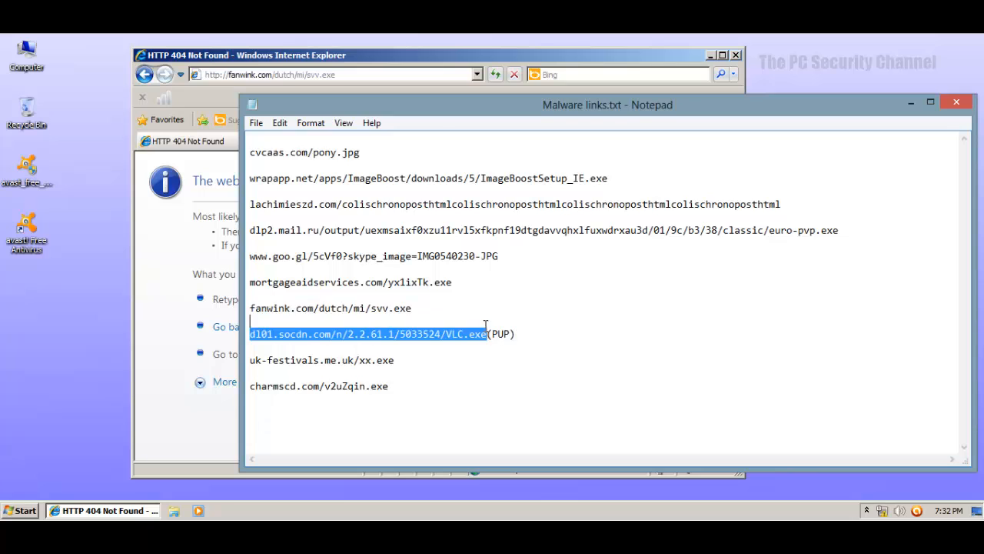
click(262, 75)
key(ctrl+v)
key(Return)
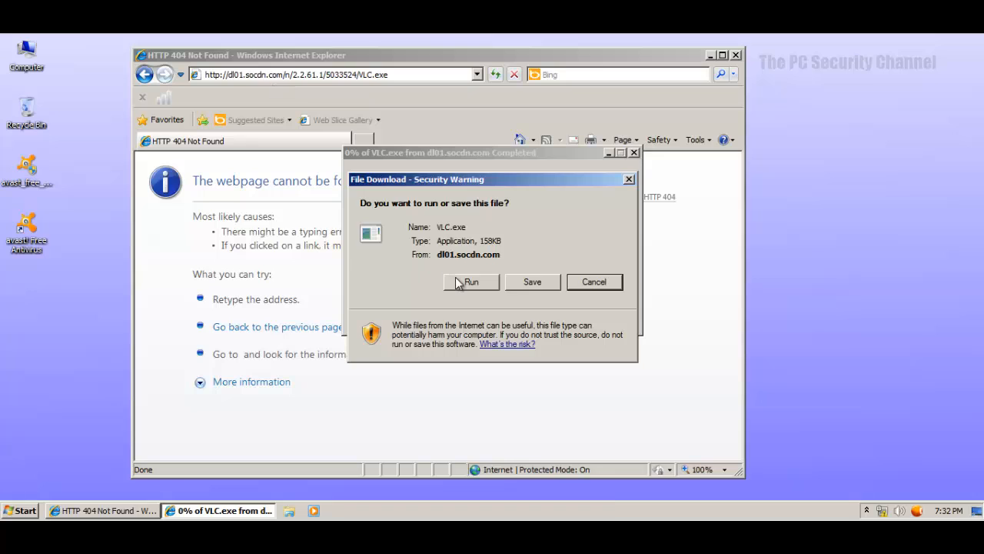
click(464, 282)
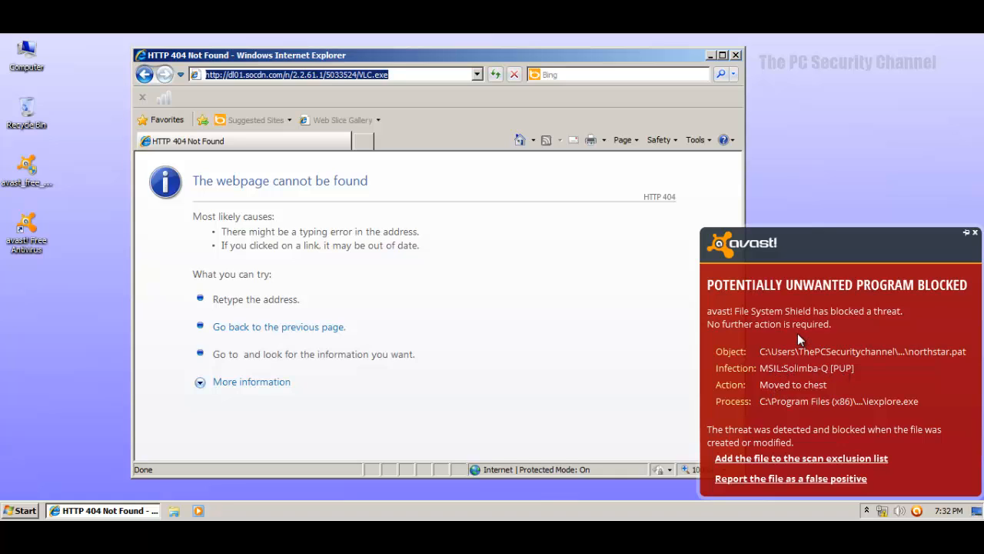
click(974, 234)
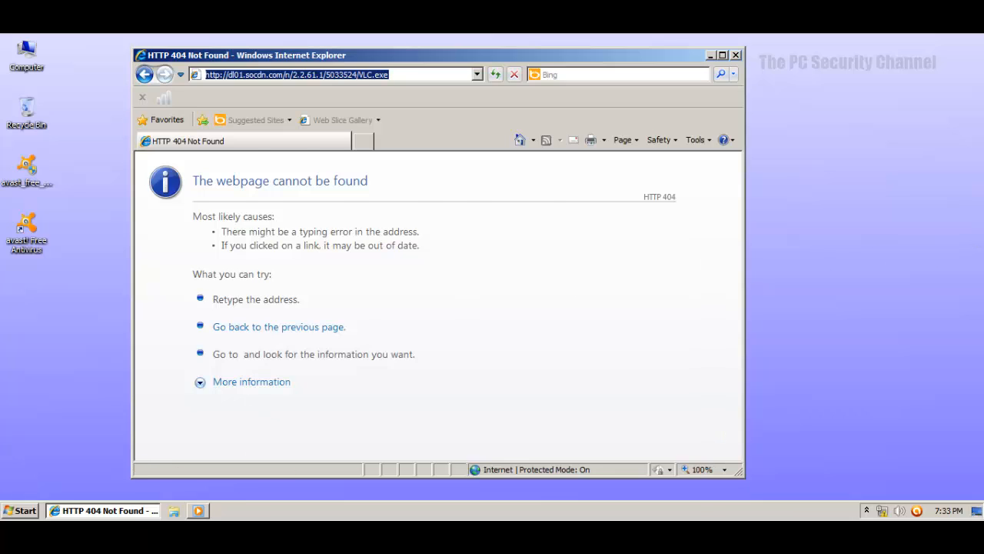
Copy uk-festivals.me.uk/xx.exe from Malware links.txt, load it in Internet Explorer and dismiss the antivirus alert.
key(alt+Tab)
drag(407, 362, 402, 349)
key(ctrl+c)
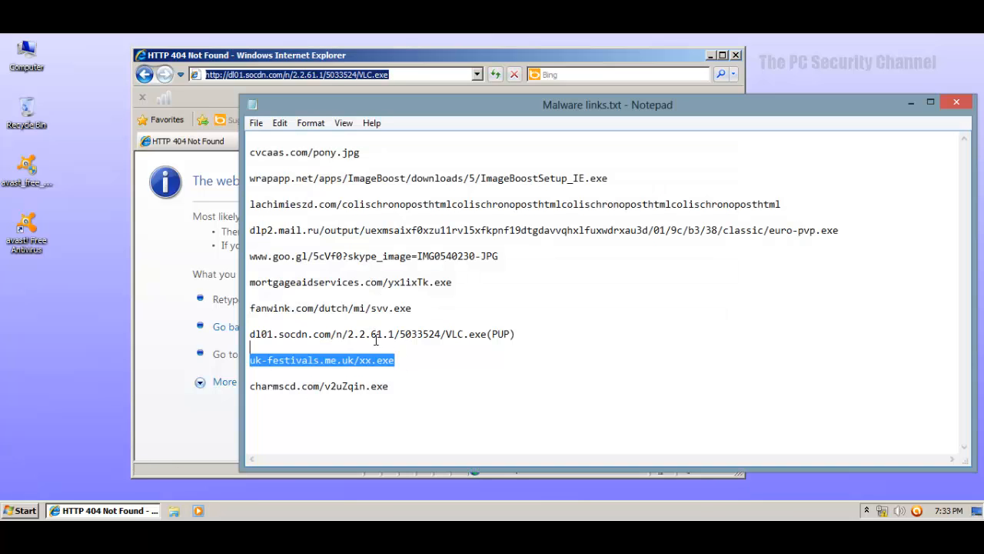
click(287, 60)
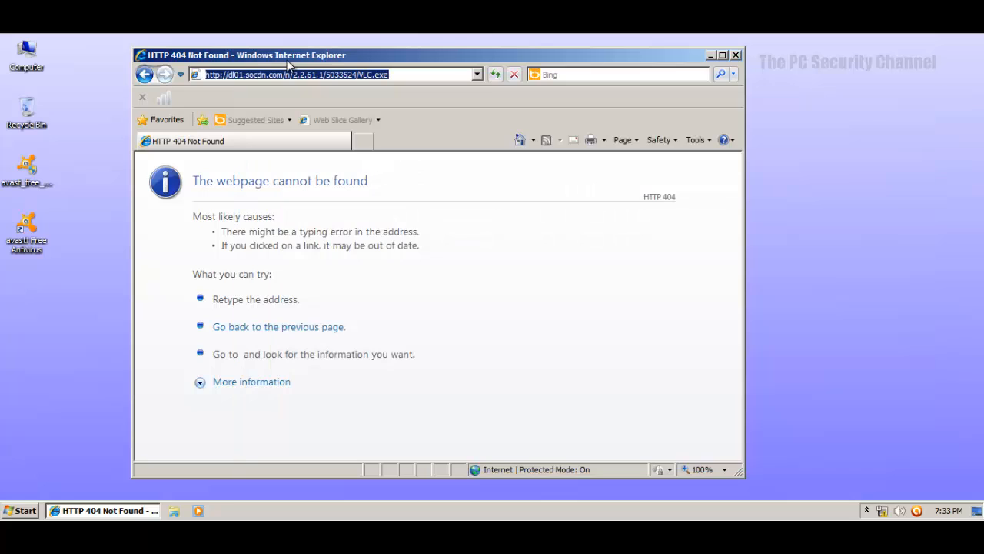
key(ctrl+v)
key(Return)
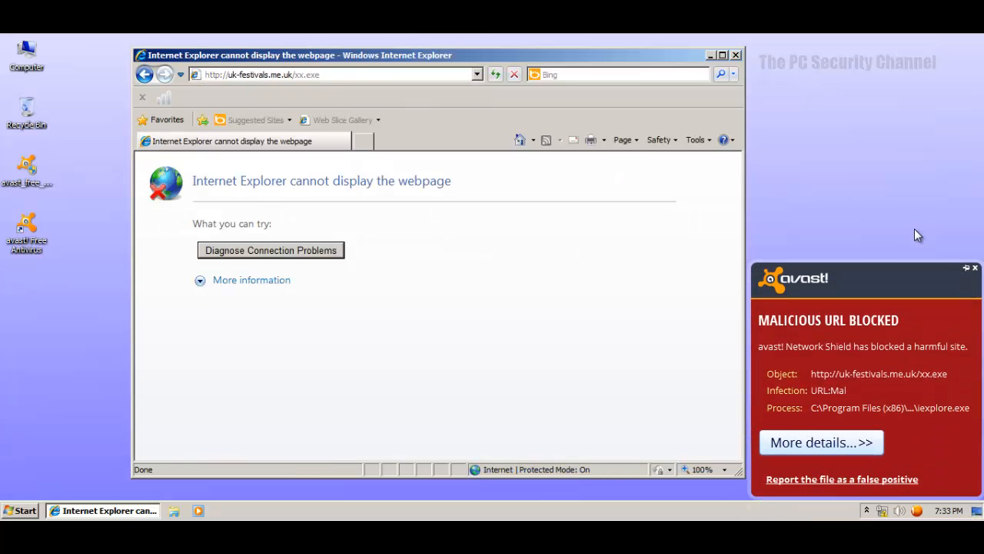
click(974, 269)
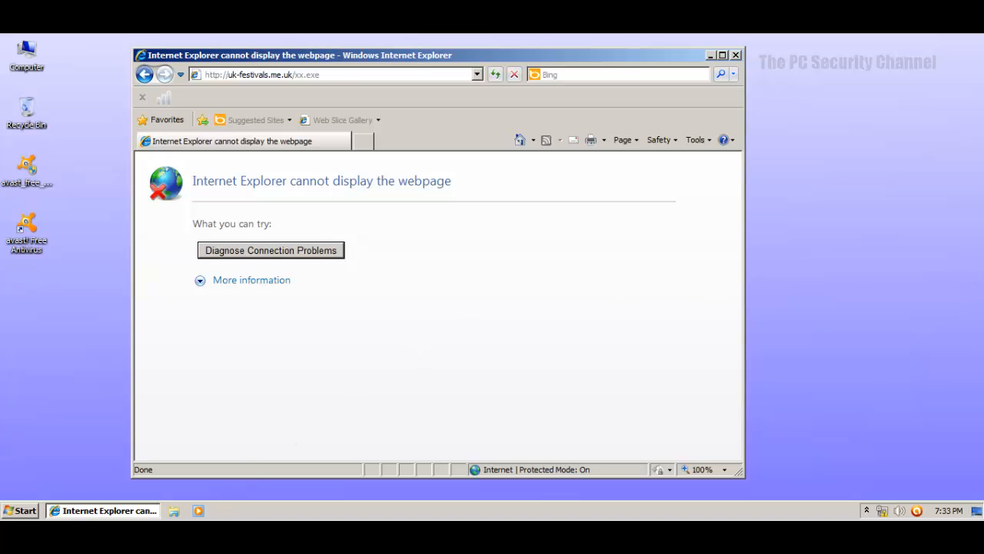
Copy charmscd.com/v2uZqin.exe from Malware links.txt, load it in Internet Explorer, and close both the browser and the text file.
key(alt+Tab)
double_click(399, 383)
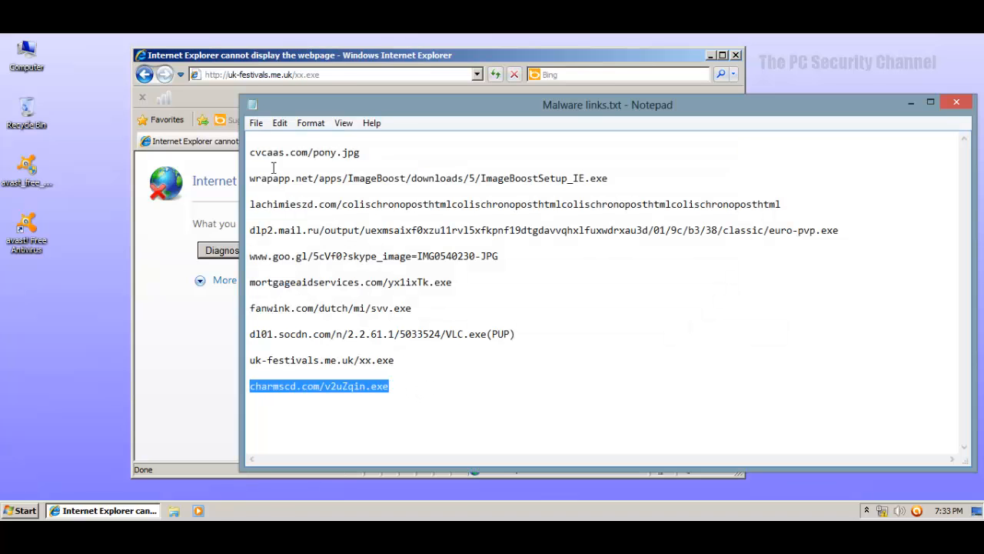
key(ctrl+c)
click(244, 72)
click(245, 72)
key(ctrl+v)
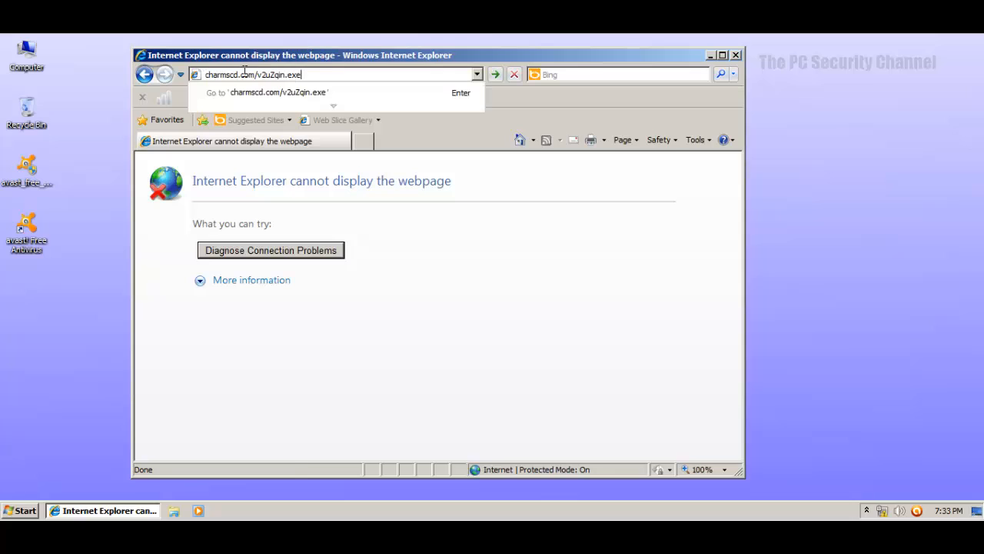
key(Return)
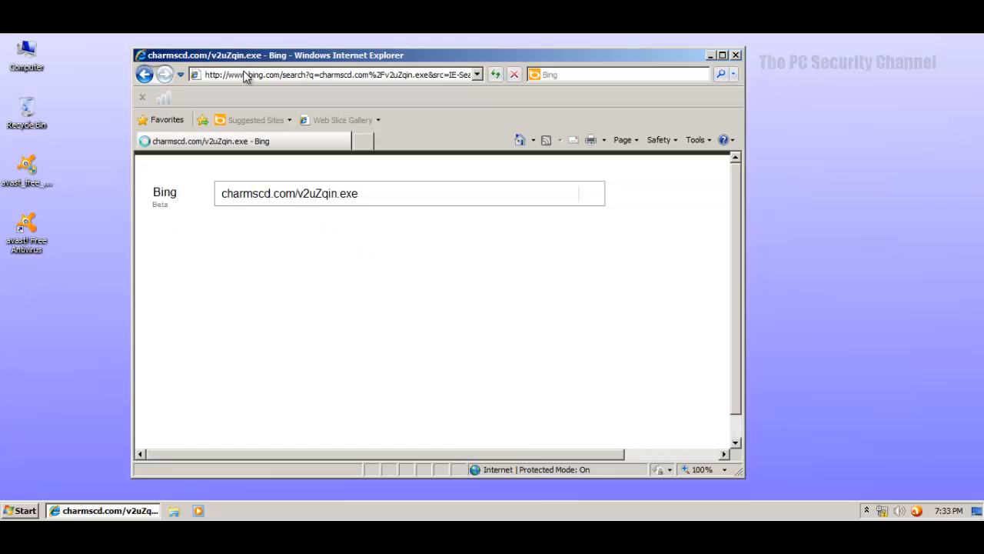
click(736, 55)
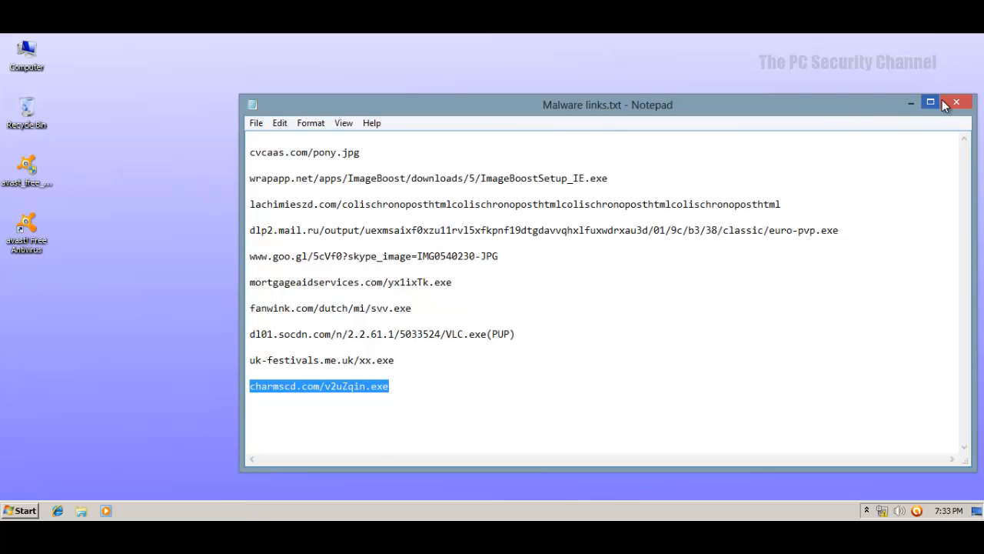
click(942, 101)
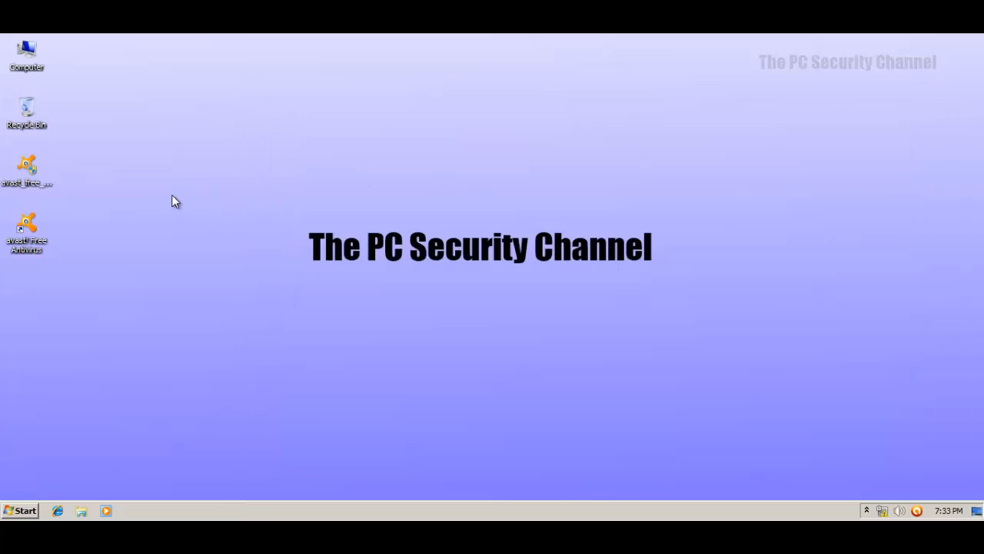
Check the avast! protection status, close its window, and disable all avast! shields for 1 hour.
click(917, 511)
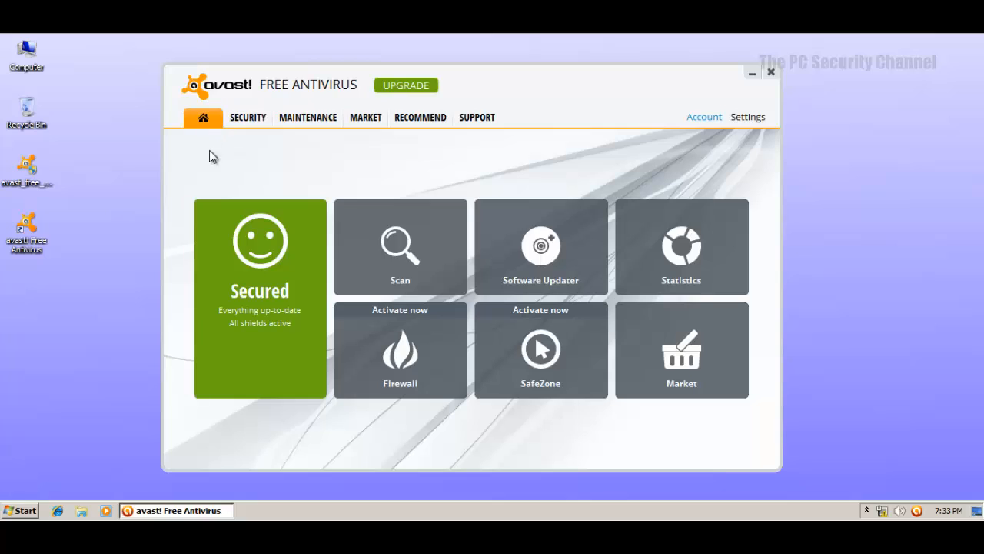
click(771, 74)
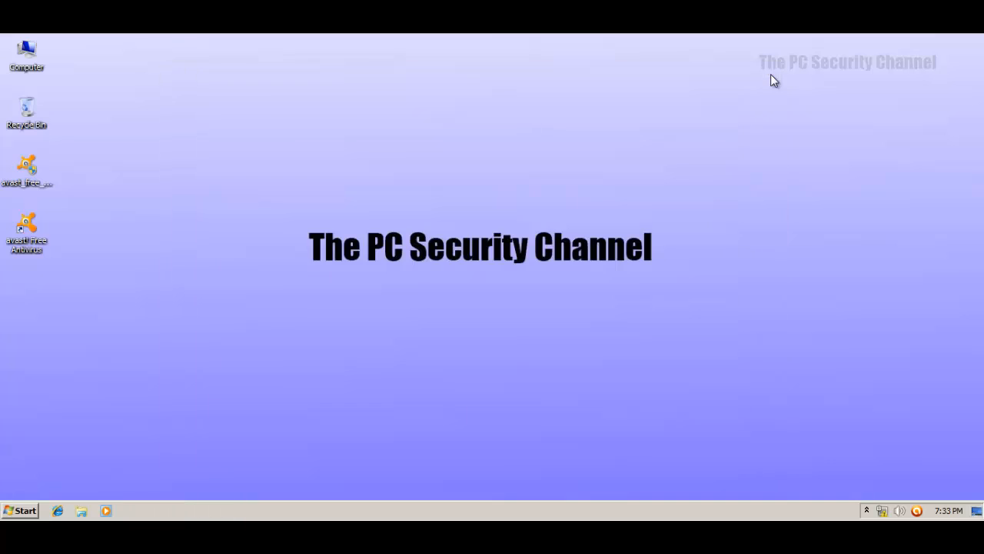
right_click(917, 511)
mouse_move(895, 429)
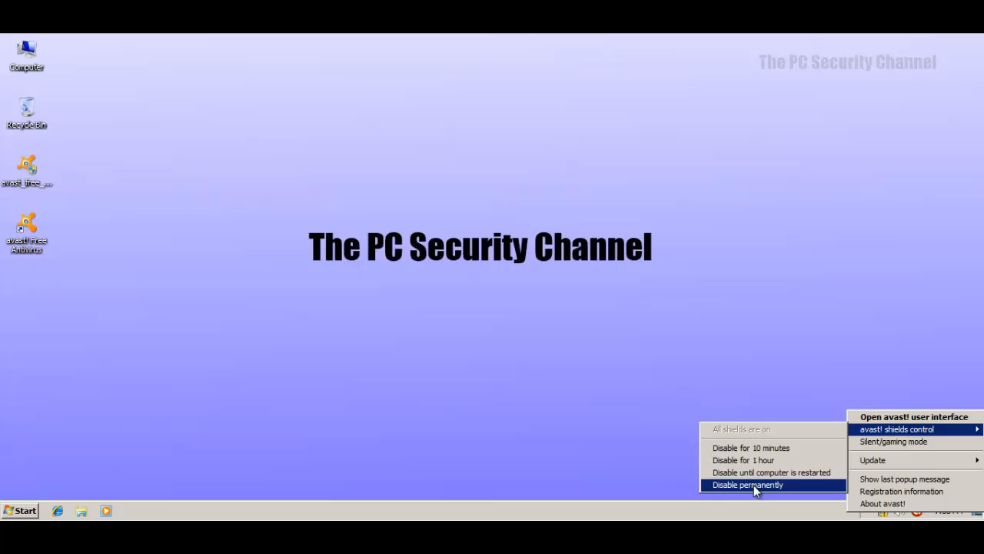
click(761, 460)
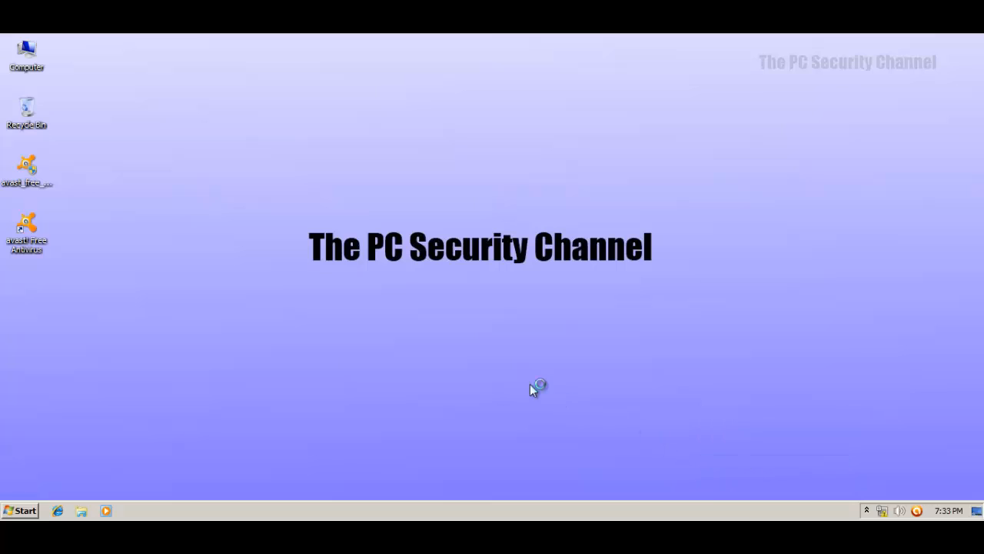
click(434, 339)
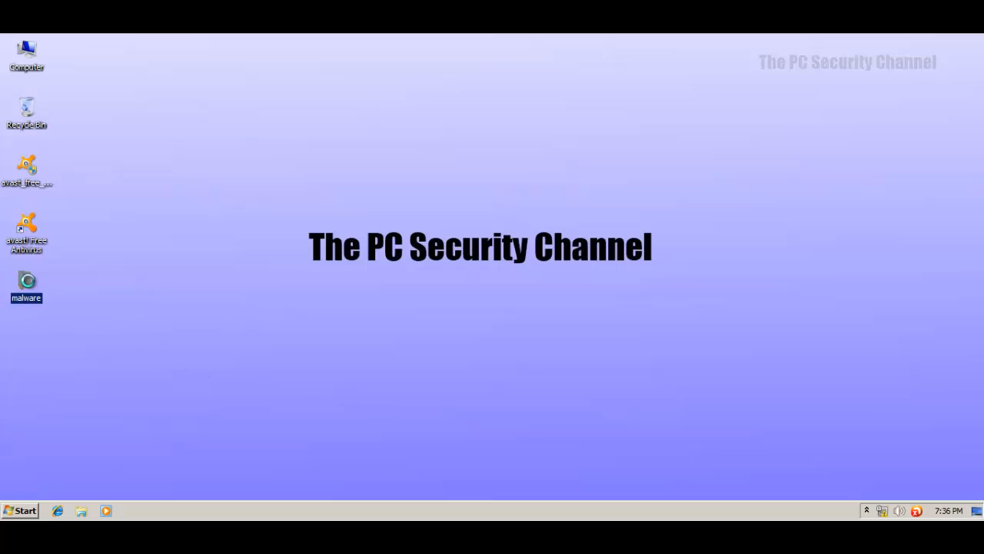
Examine the properties and the file list of the malware folder on the desktop.
right_click(27, 281)
click(70, 457)
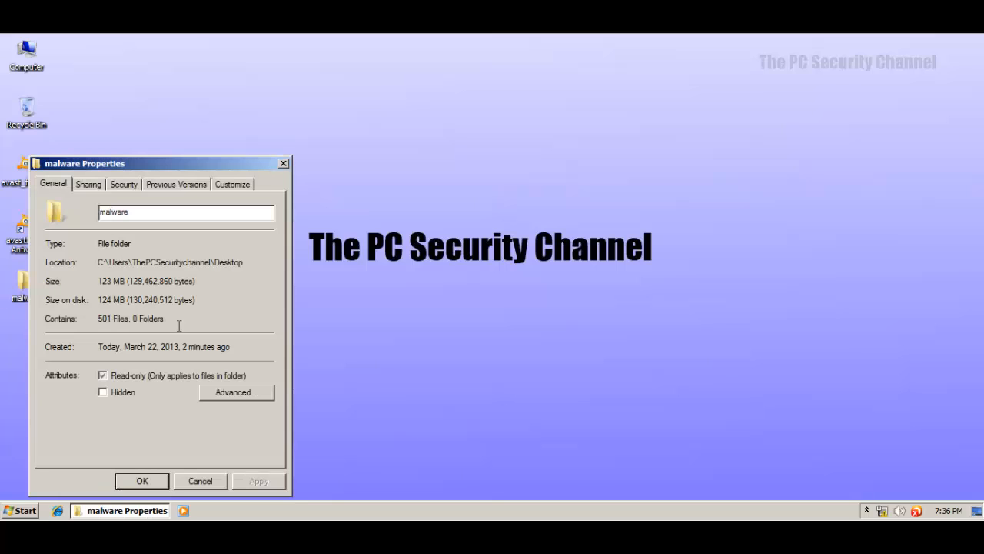
click(284, 163)
double_click(26, 284)
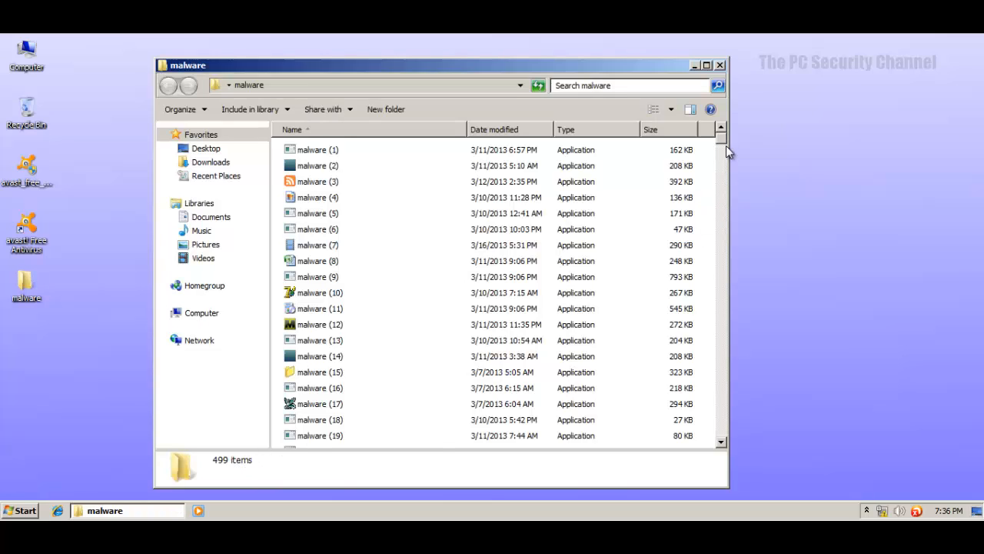
mouse_move(723, 142)
mouse_down()
mouse_move(659, 329)
mouse_move(639, 462)
mouse_move(595, 326)
mouse_move(668, 259)
mouse_move(688, 192)
mouse_move(681, 180)
mouse_move(678, 258)
mouse_move(713, 133)
mouse_up()
click(720, 66)
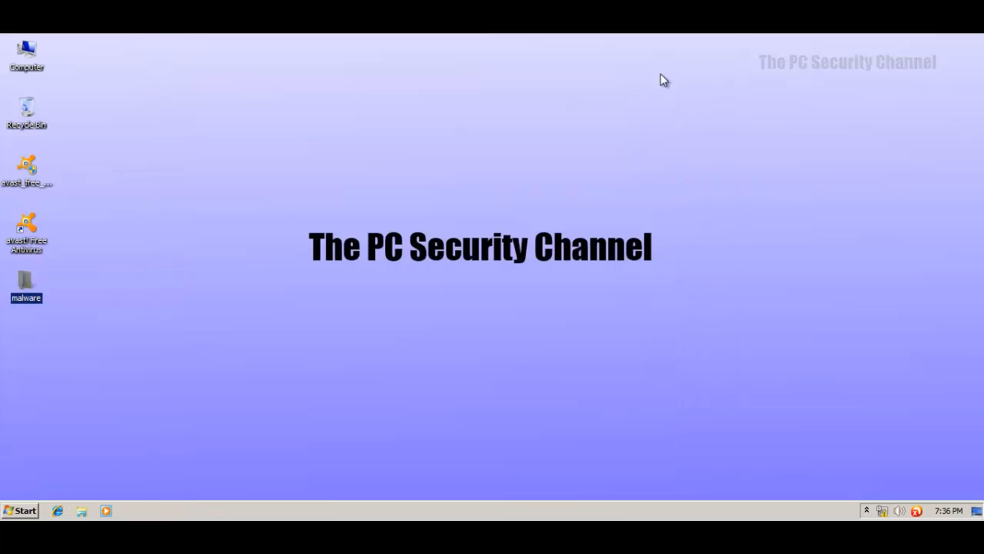
Scan the malware folder on the desktop with avast! and show the scan results.
right_click(33, 294)
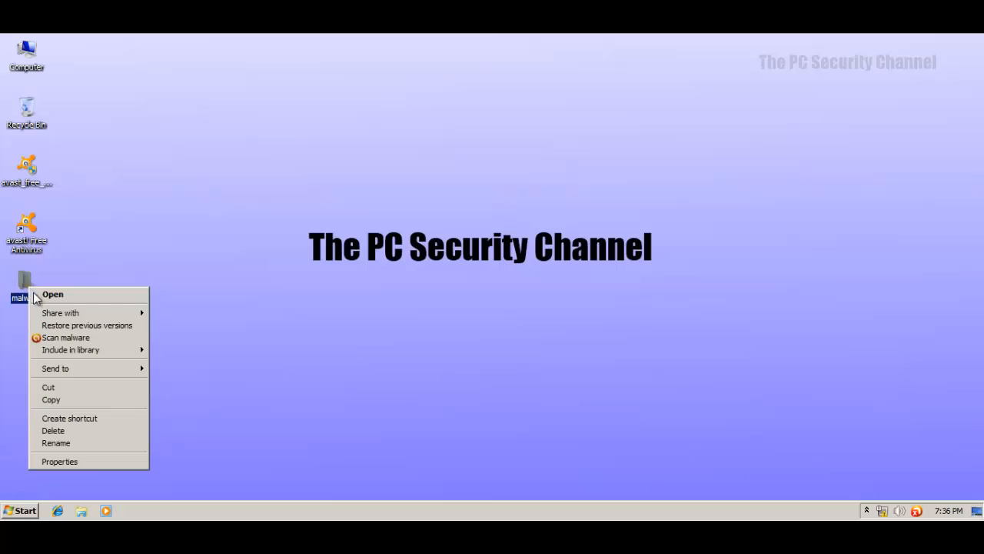
click(44, 337)
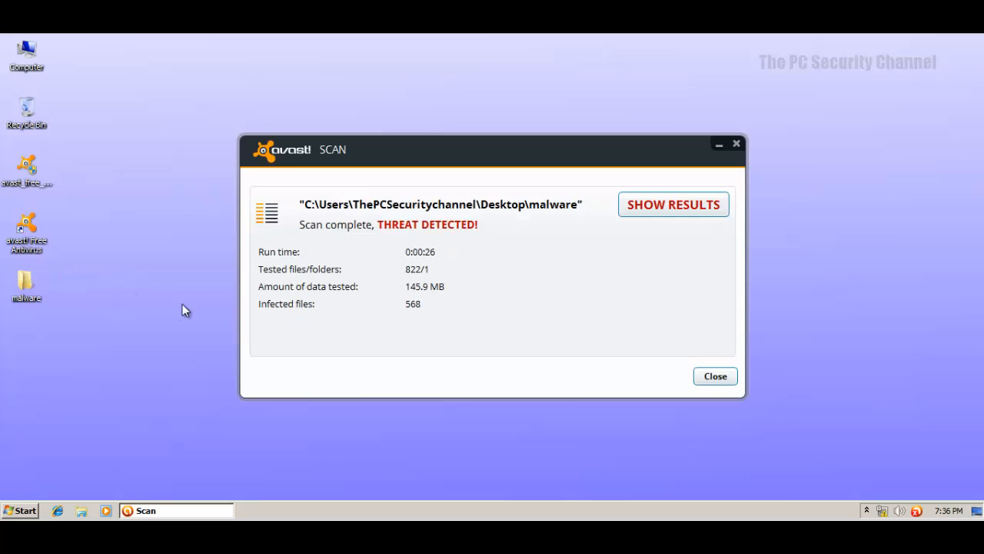
click(650, 210)
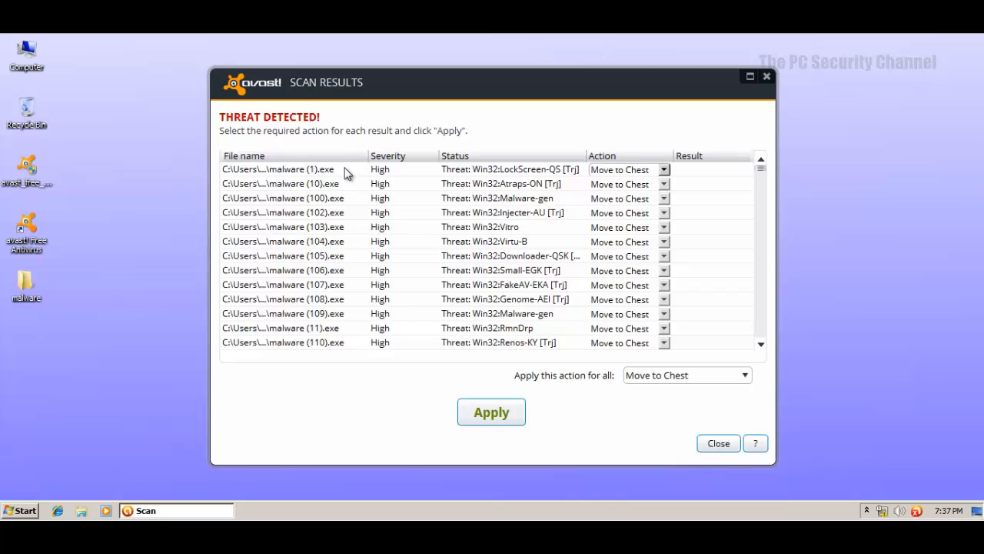
Apply the Delete action to all detected threats and close the scan results.
click(689, 376)
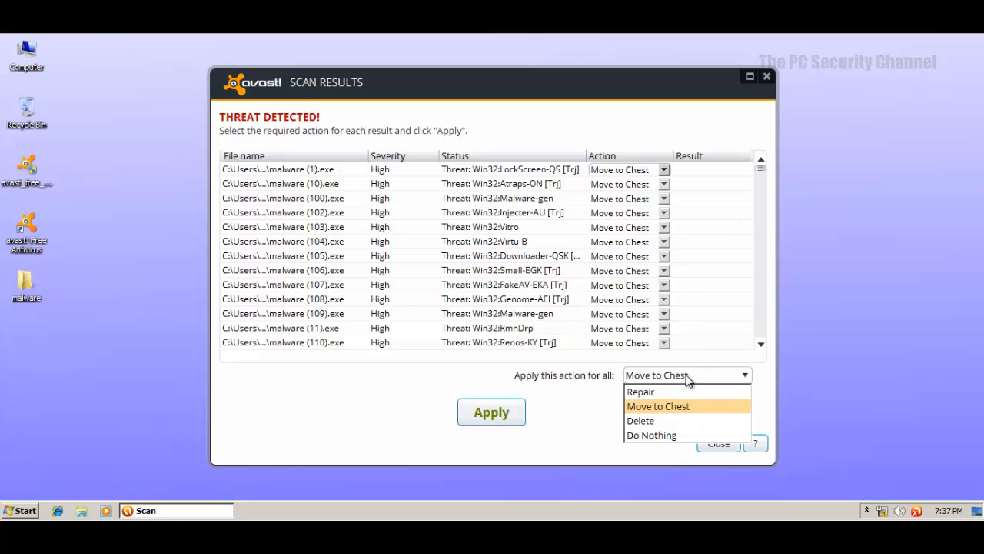
click(666, 420)
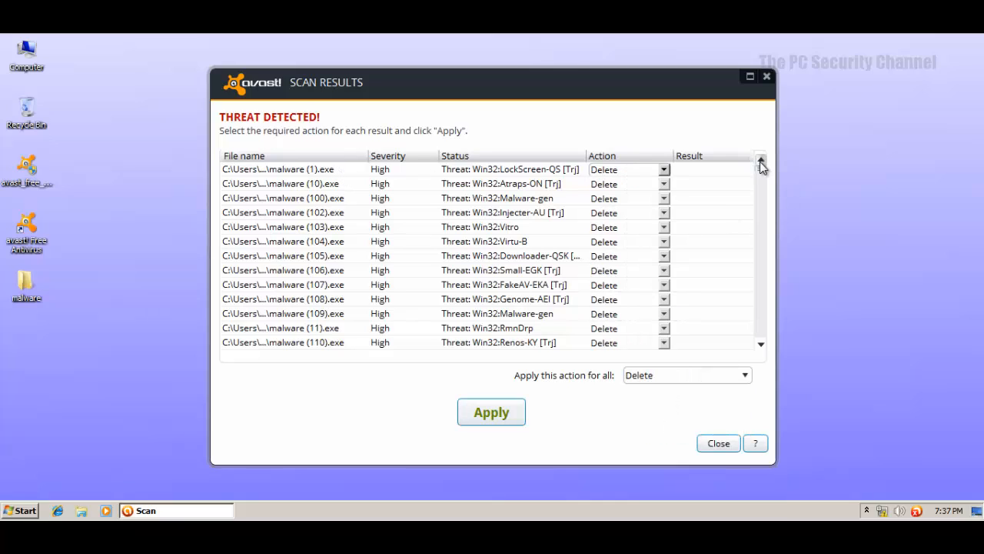
drag(759, 163, 746, 370)
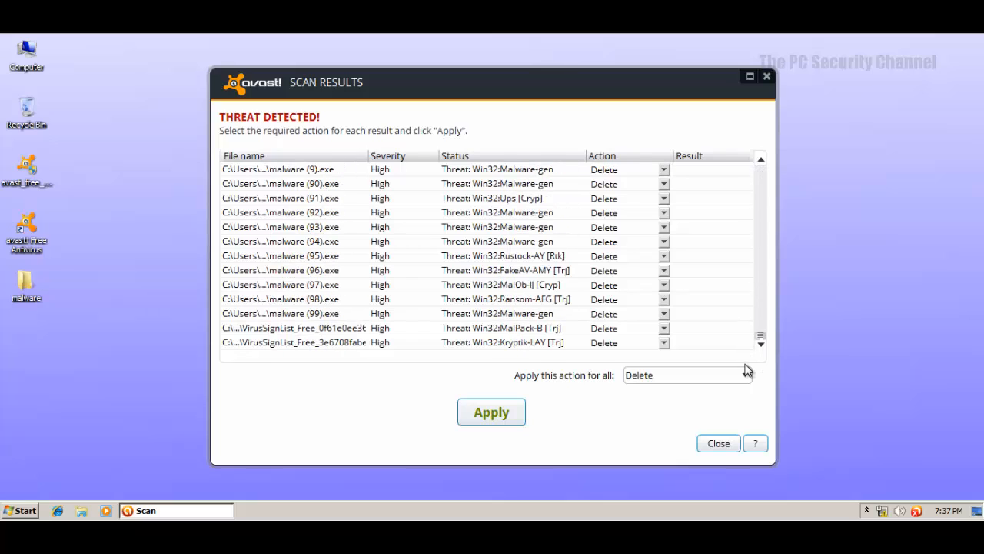
click(510, 419)
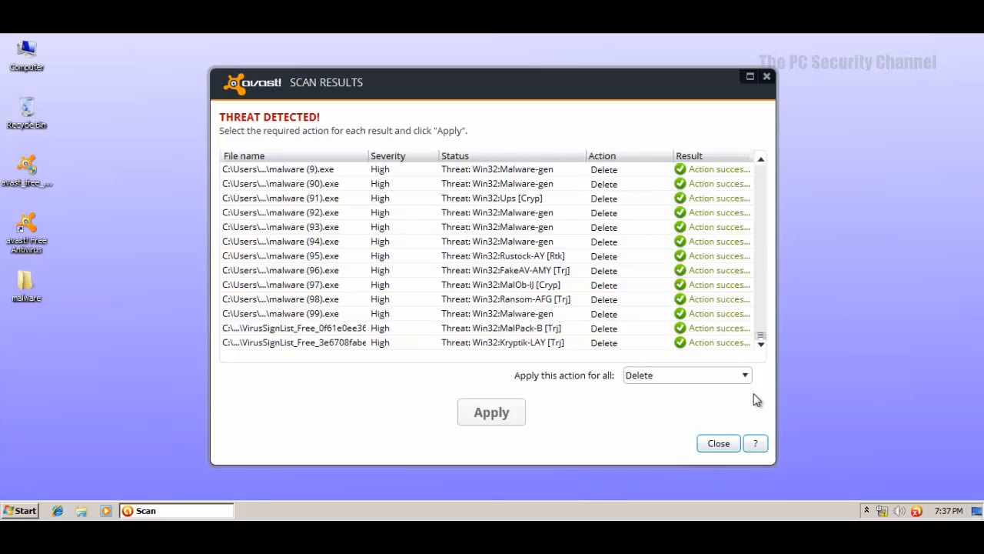
click(725, 445)
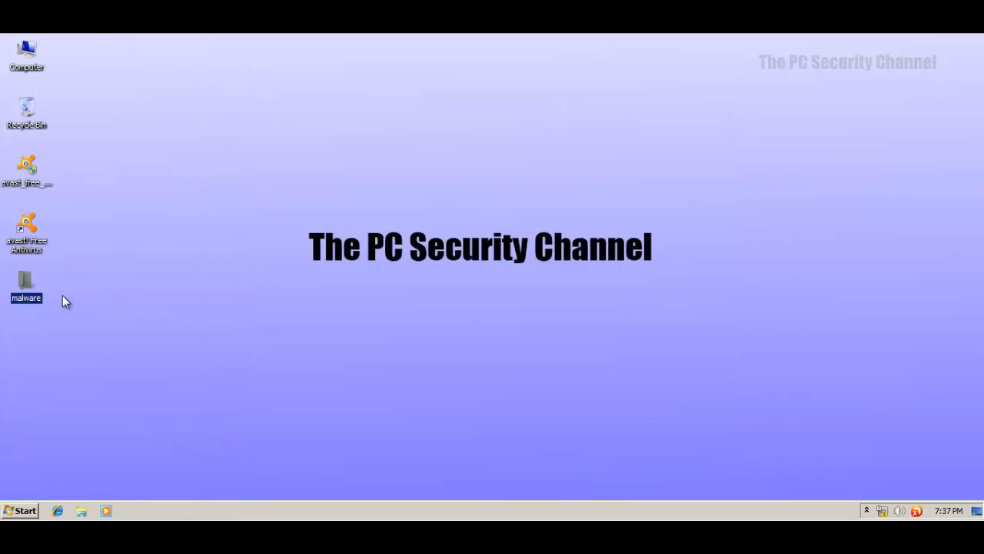
Check the files left in the malware folder and calculate 499 minus 14, divided by 499, in Calculator.
double_click(28, 286)
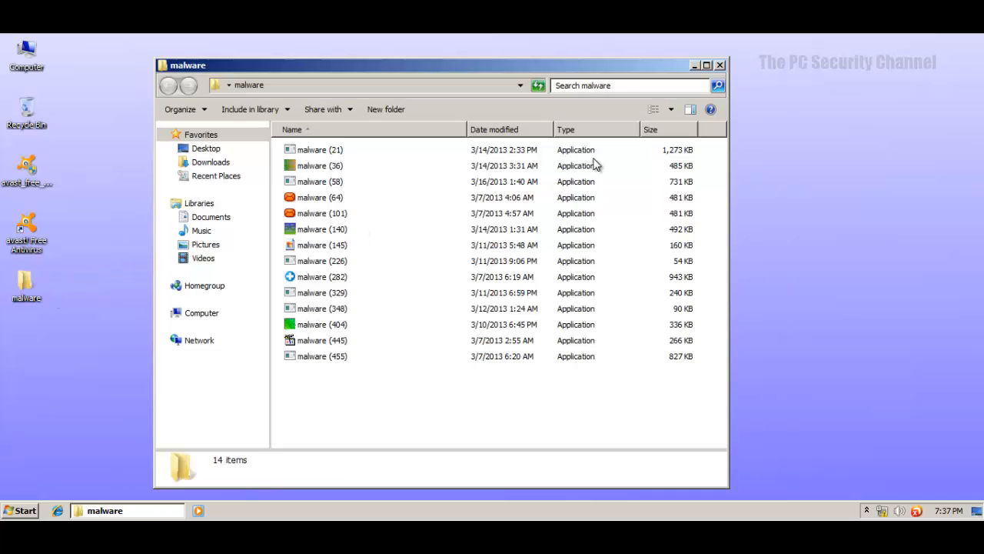
click(719, 65)
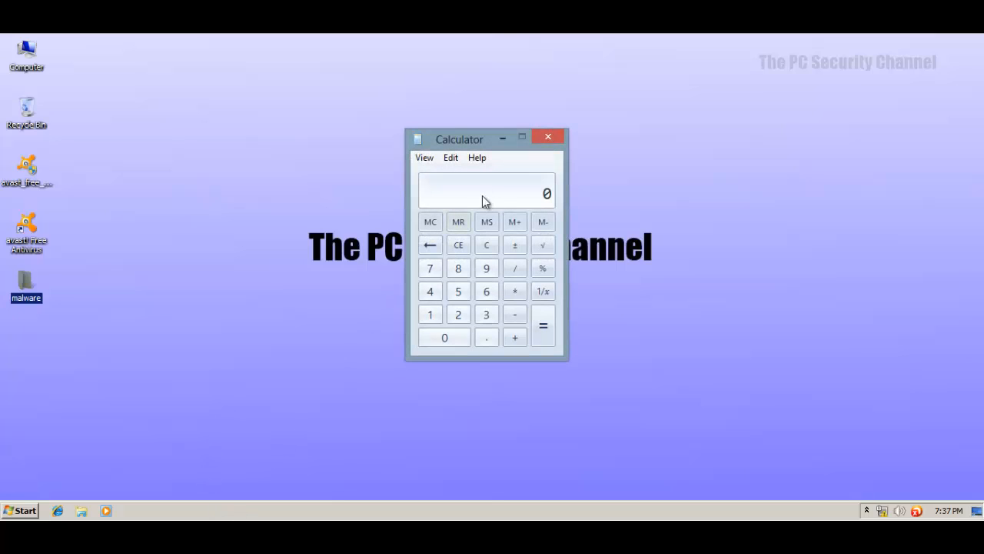
text(499)
key(minus)
text(14)
key(Return)
key(slash)
text(499)
key(Return)
click(546, 138)
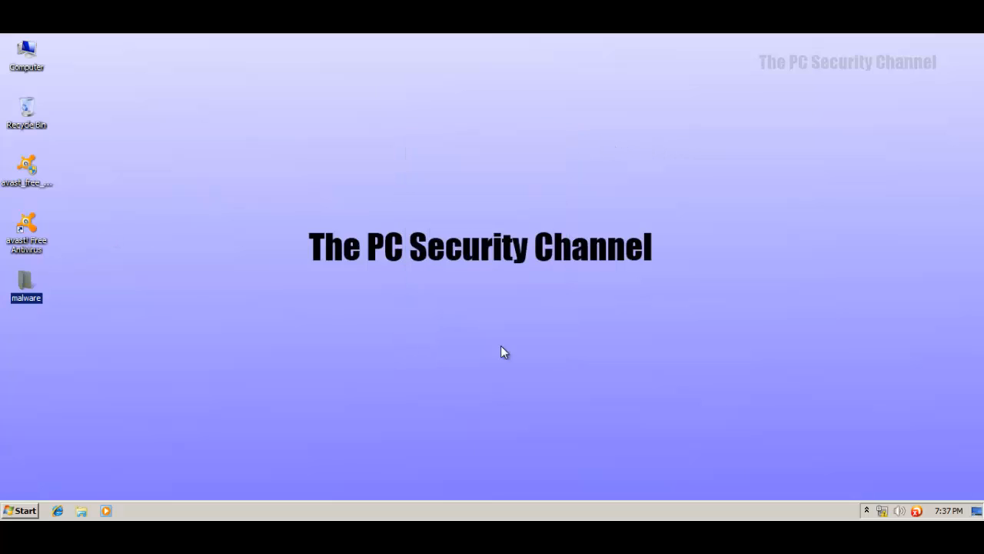
Resolve all issues in avast! to turn the shields back on and open the antivirus Scan Now page.
double_click(917, 511)
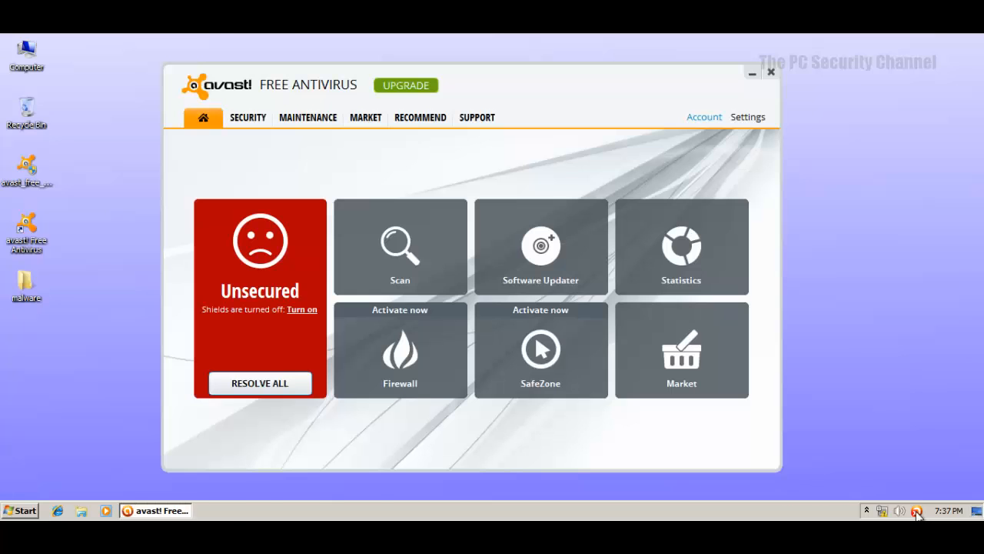
click(280, 383)
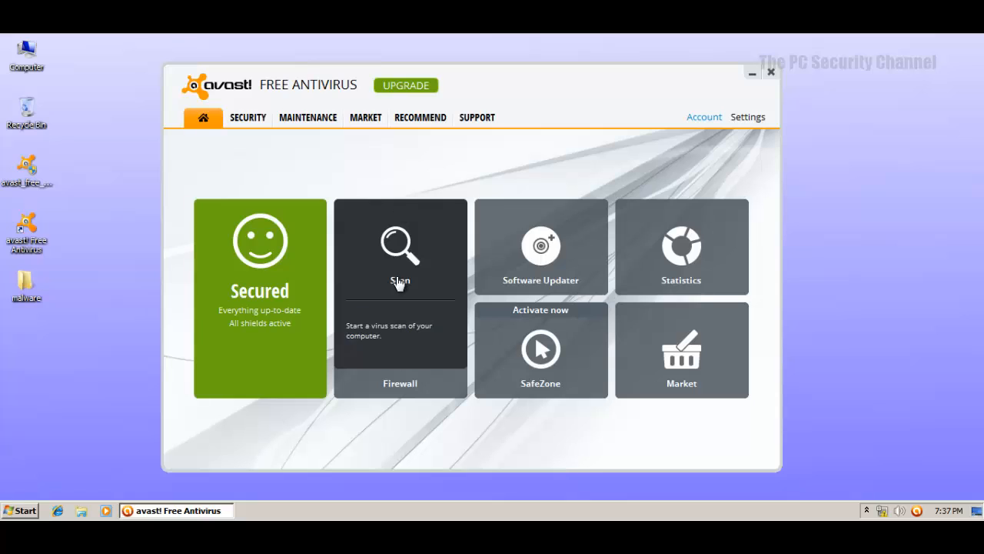
click(249, 119)
click(221, 232)
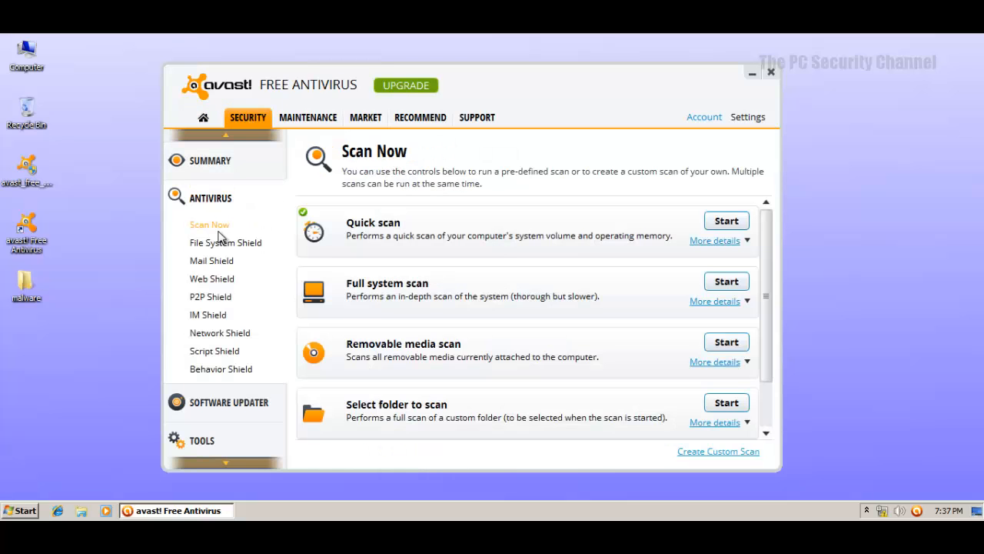
Turn on PUP scanning in the details of the Select folder to scan option.
click(722, 409)
click(602, 407)
click(737, 422)
drag(766, 287, 757, 375)
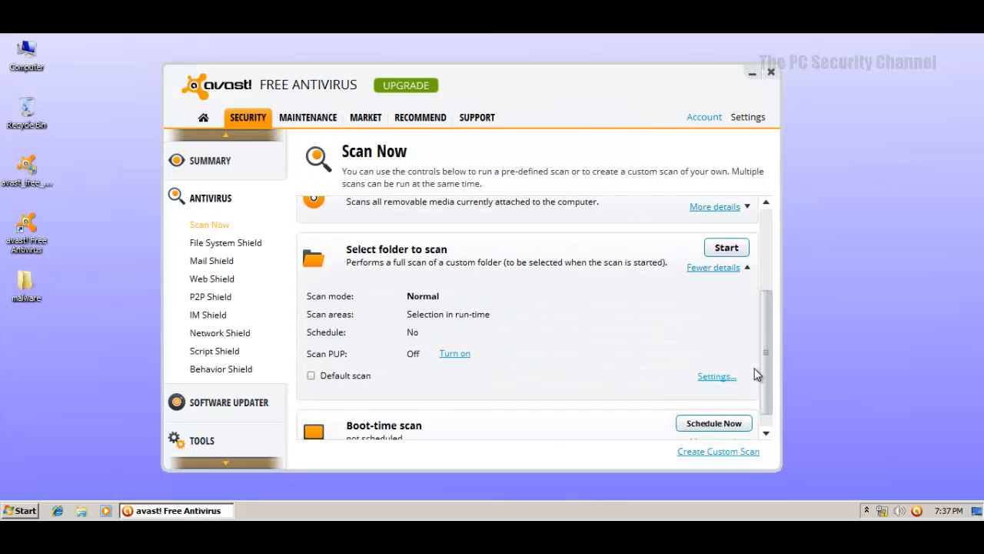
click(454, 358)
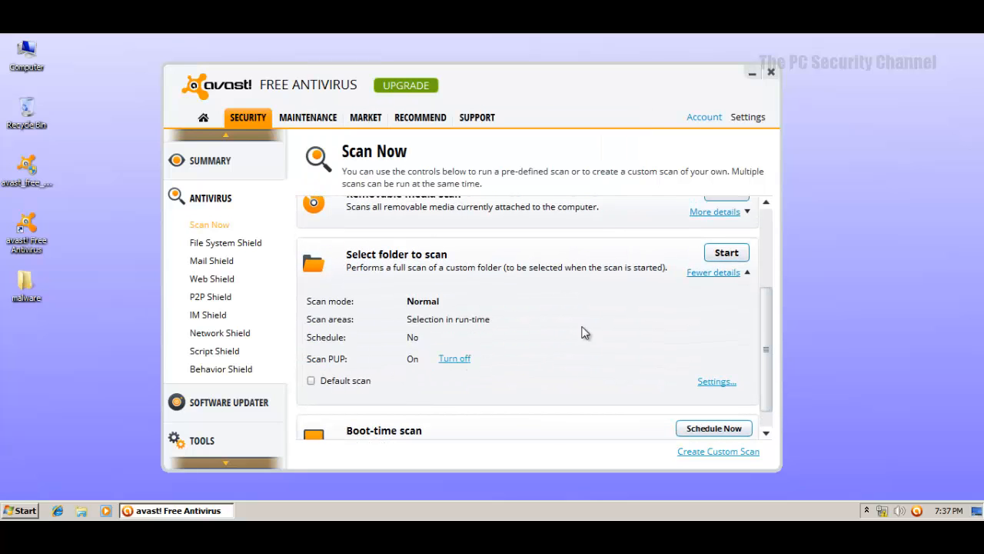
Run the custom folder scan on the desktop's malware folder and close the avast! window.
click(726, 254)
click(332, 265)
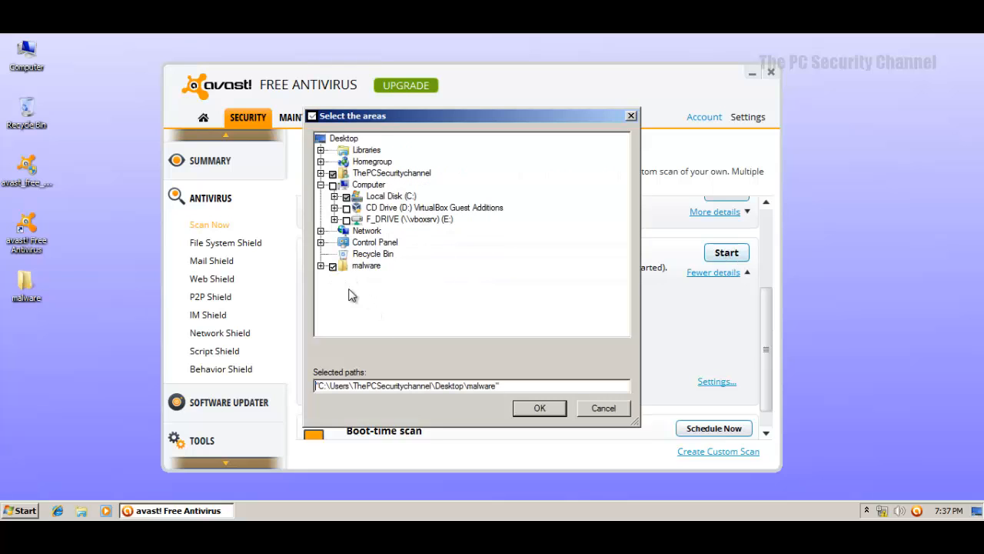
click(533, 408)
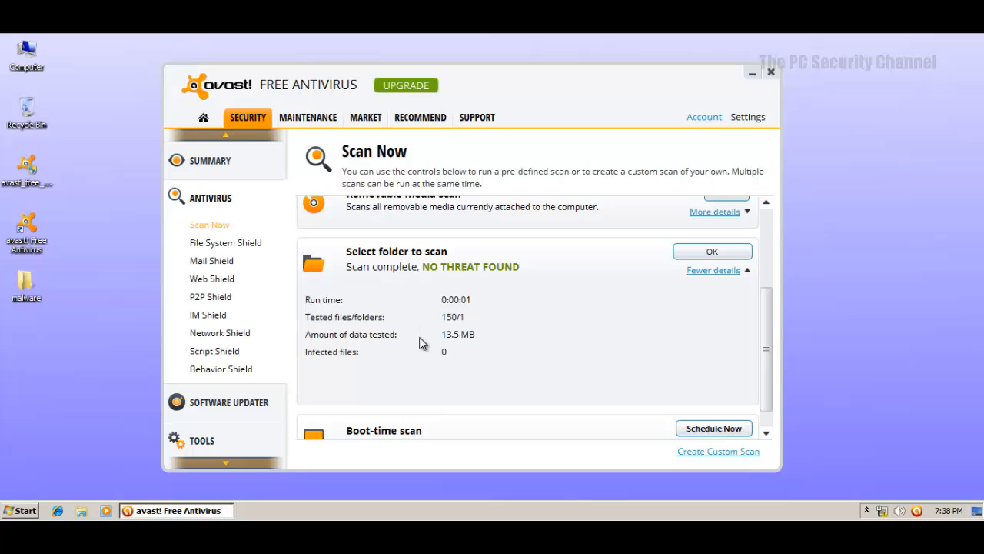
click(768, 74)
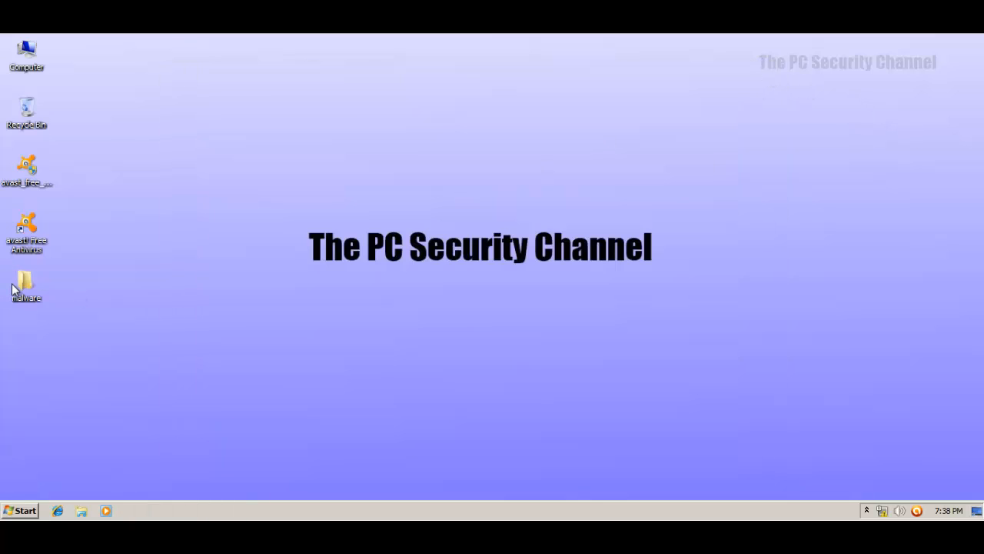
View the remaining files in the malware folder and reopen the avast! window, shifting it slightly off the folder.
double_click(24, 283)
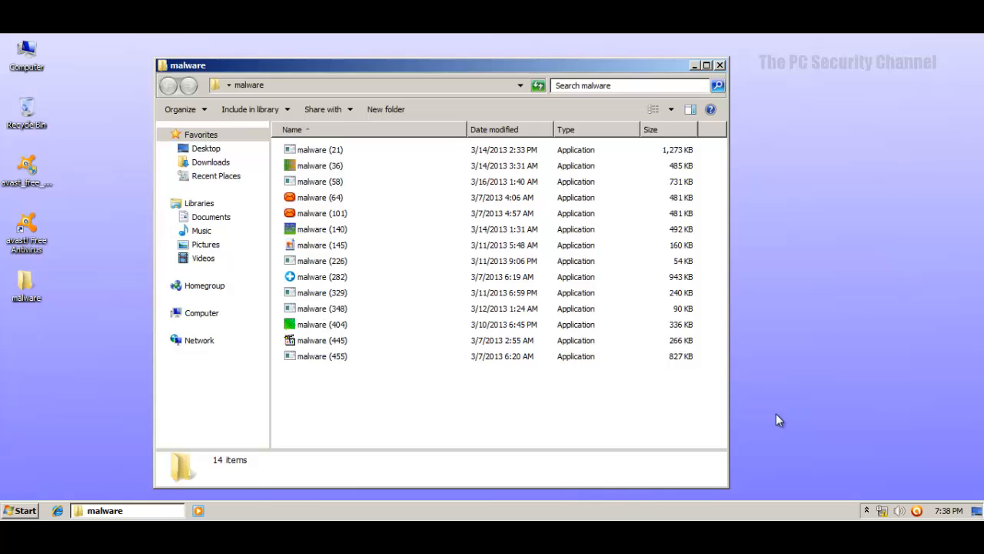
click(919, 510)
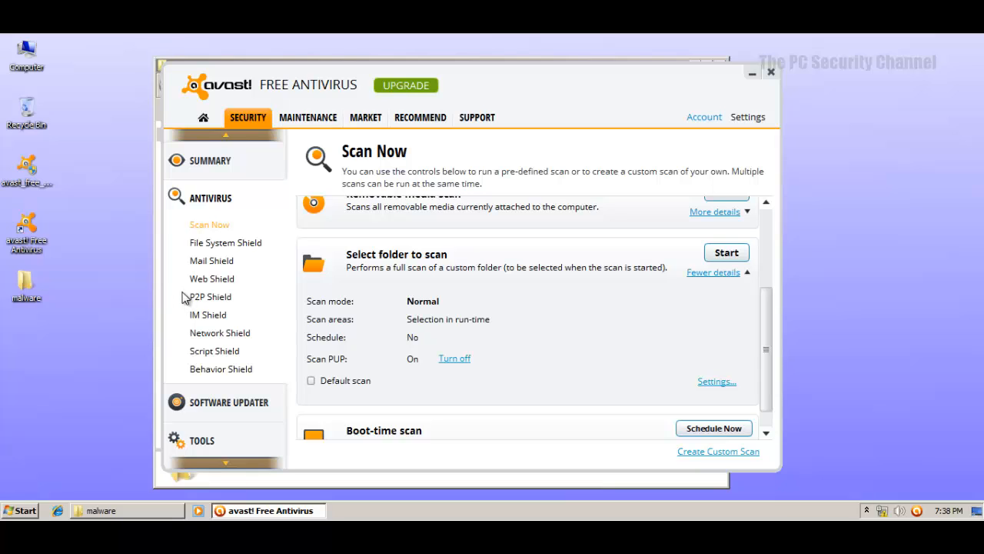
drag(467, 89, 496, 96)
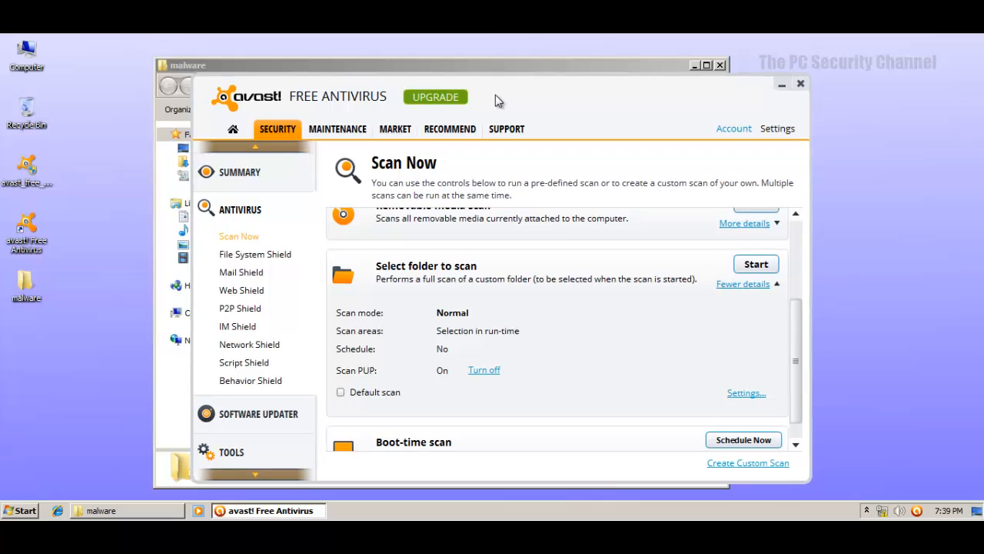
Close the avast! window, run malware (21) from the malware folder, and dismiss the resulting error and avast! alert.
click(800, 84)
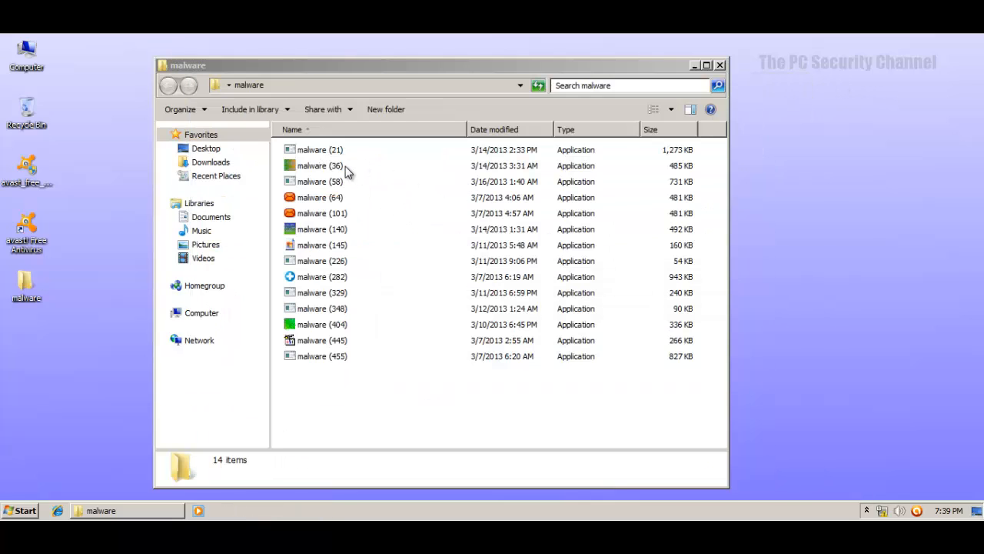
double_click(321, 152)
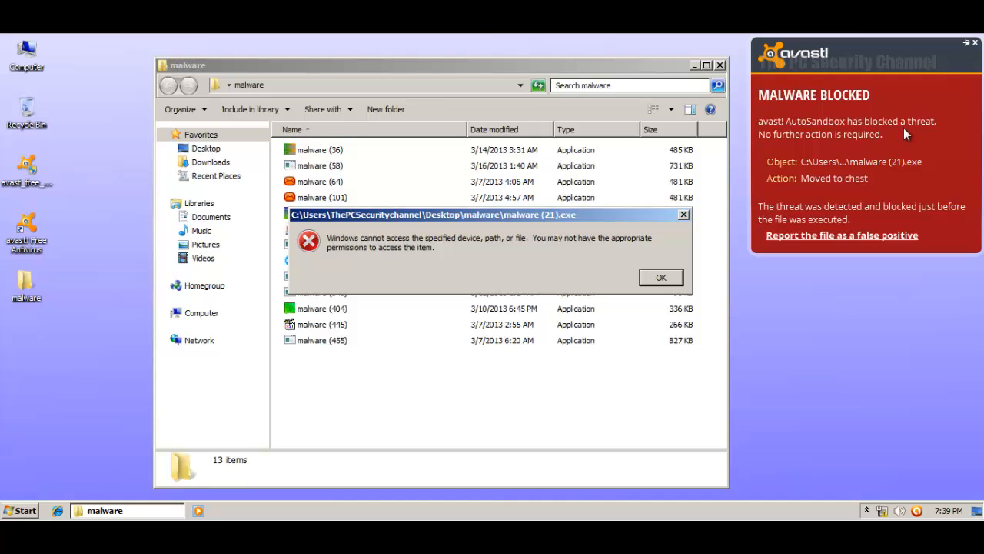
click(666, 278)
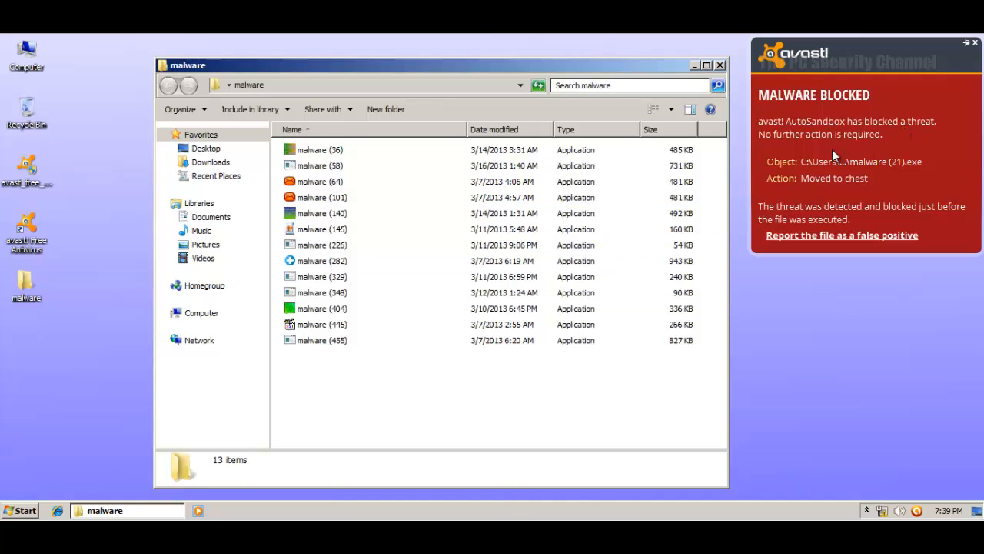
click(974, 43)
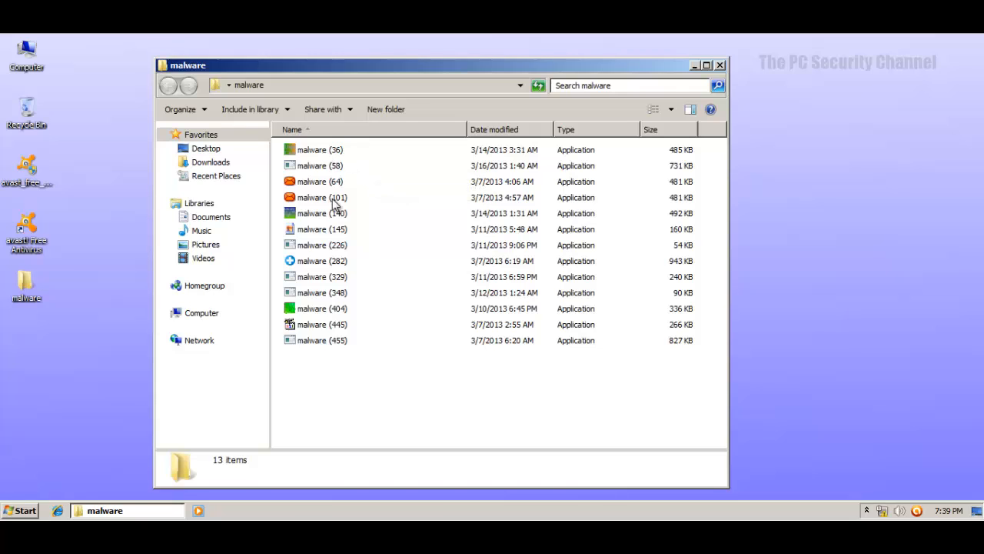
Run malware (36), close the crashed program, and close avast!'s analysis report without continuing execution, dismissing the access error.
double_click(339, 152)
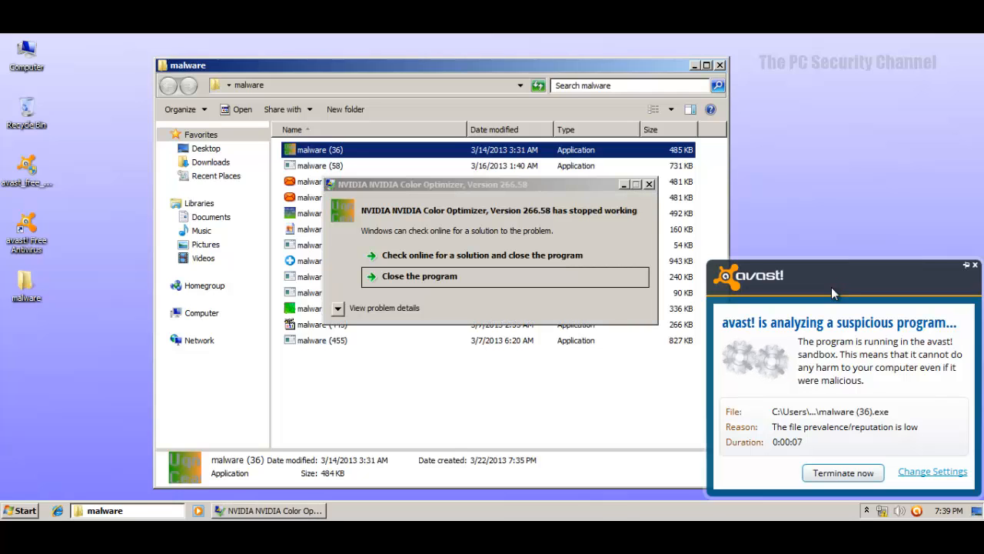
click(449, 275)
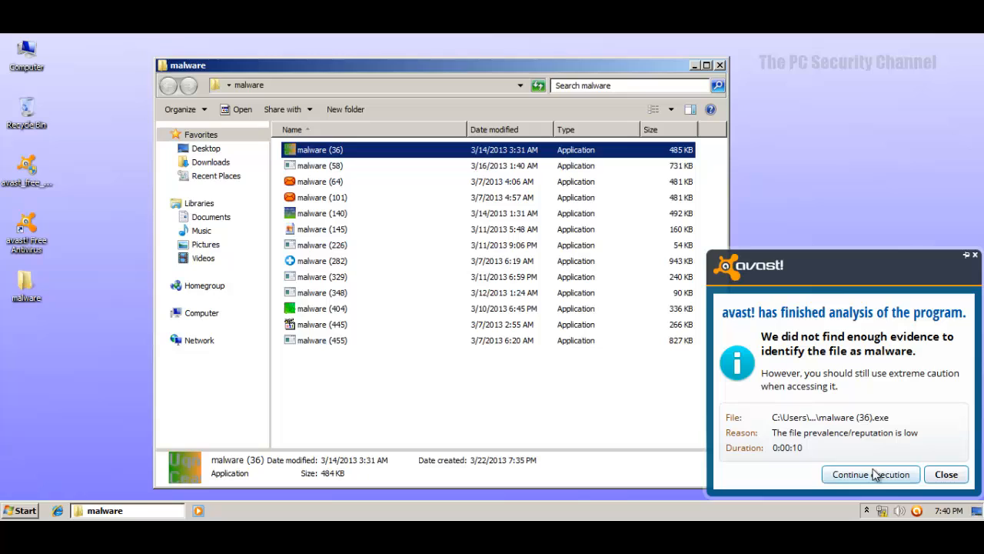
click(948, 478)
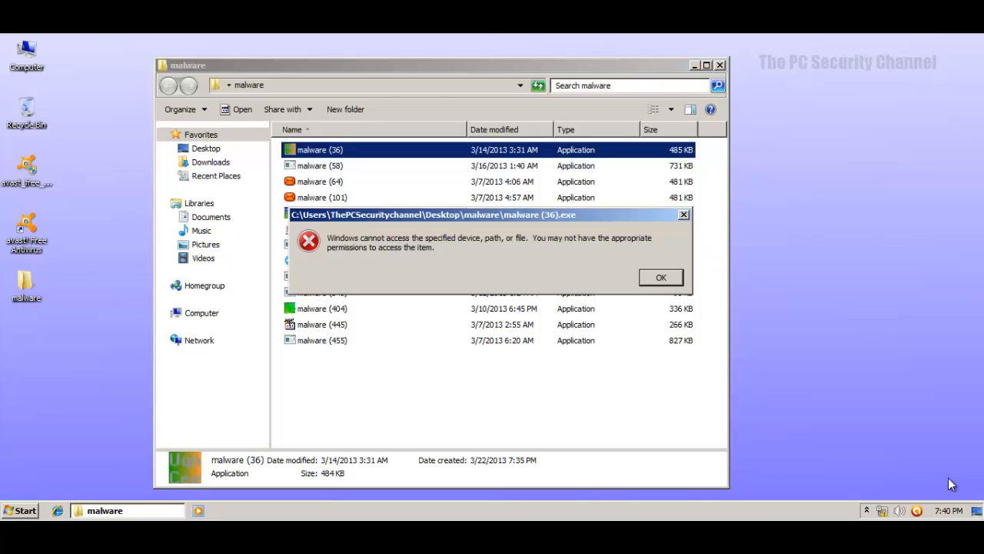
click(659, 277)
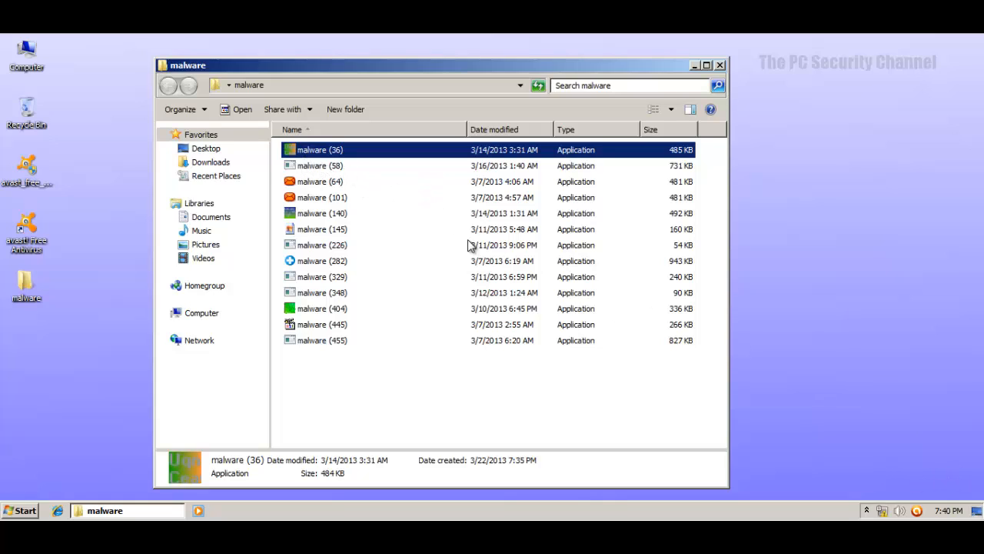
Run malware (58) from the malware folder and dismiss the resulting access error and avast! alert.
click(337, 166)
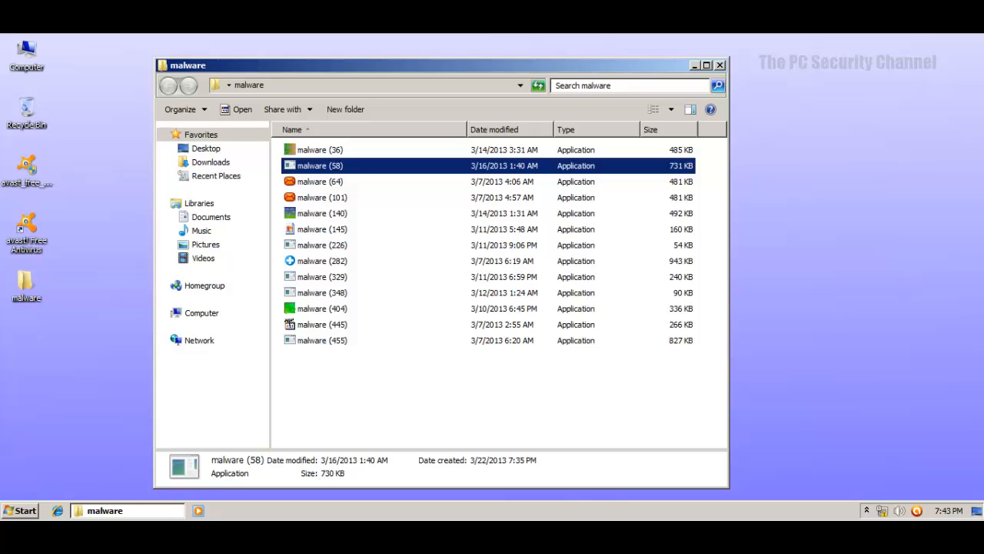
mouse_move(338, 263)
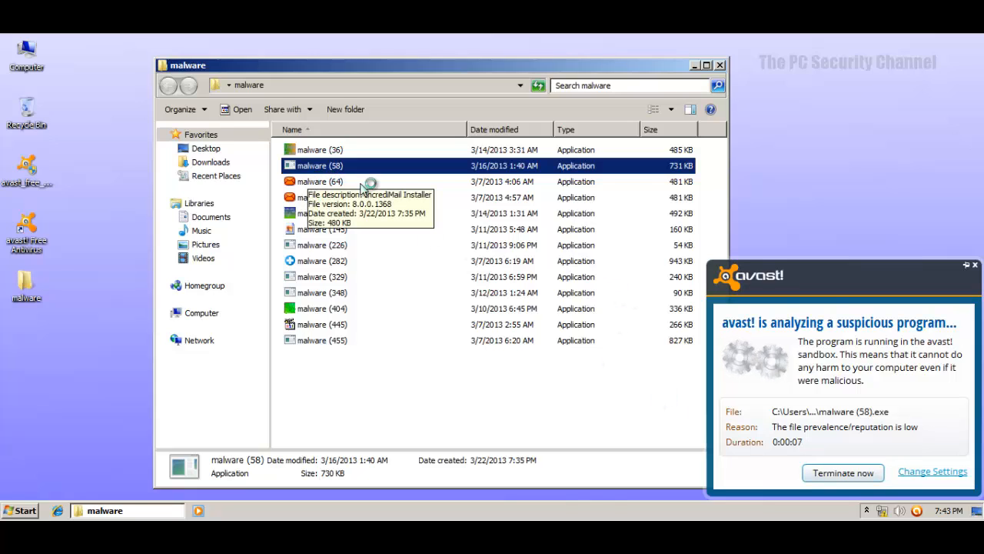
click(598, 150)
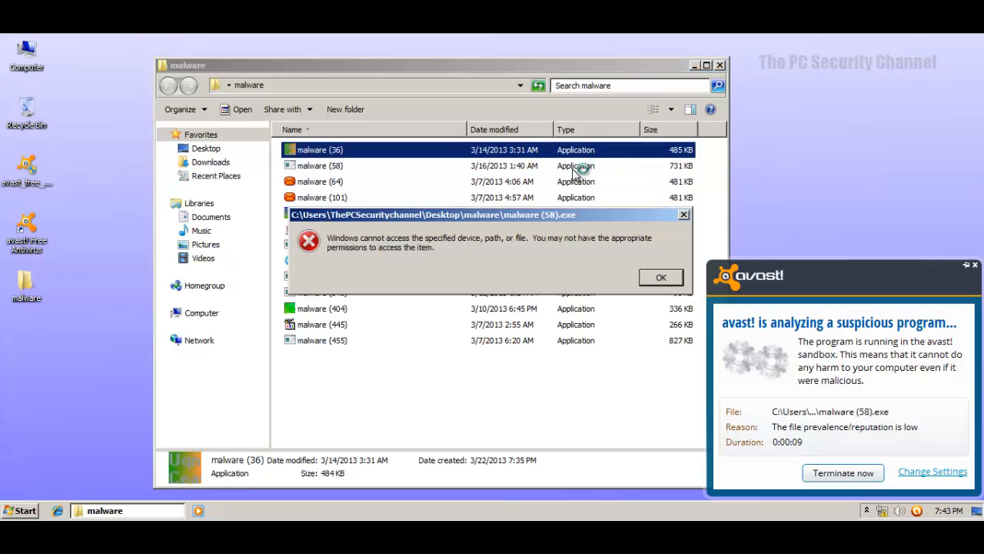
click(658, 277)
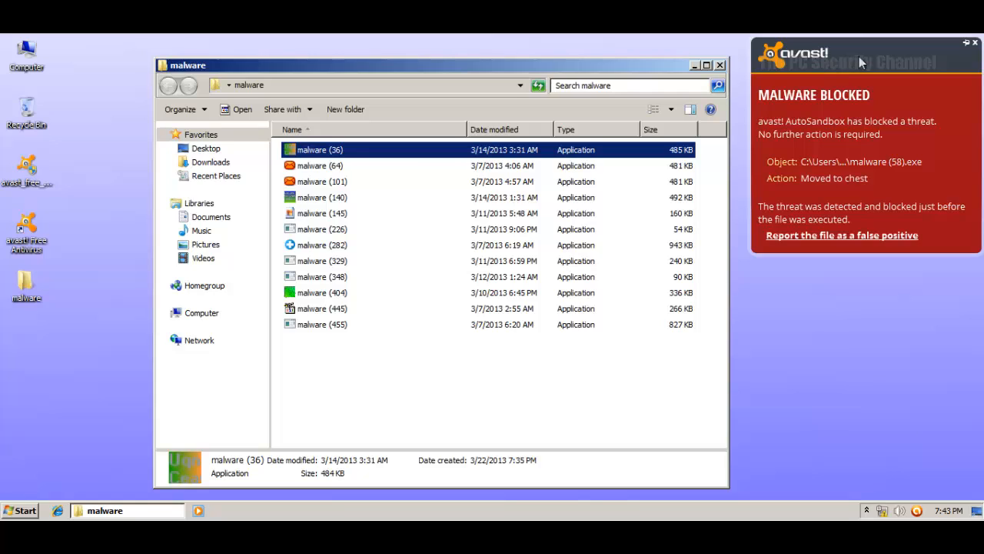
click(975, 43)
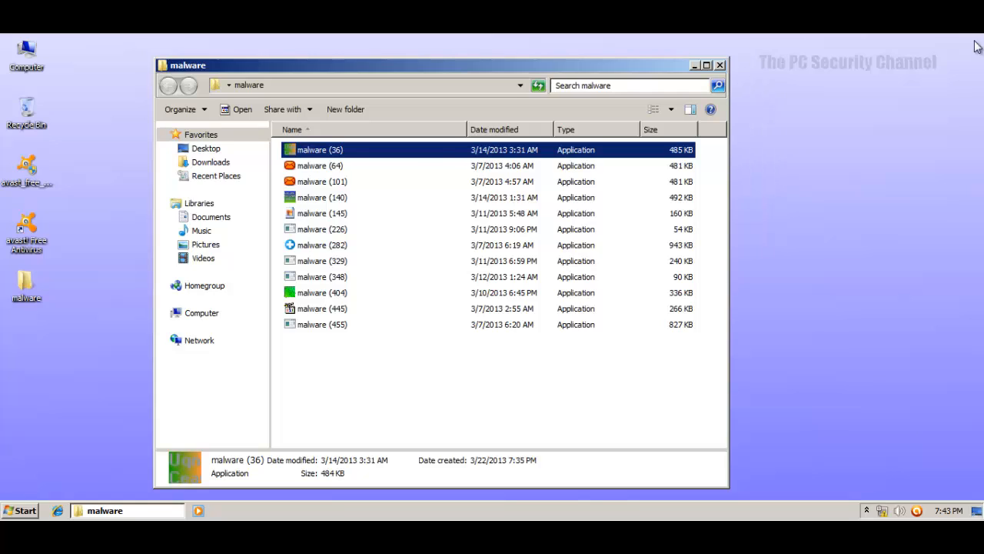
Run malware (64), allow it to make changes to the computer, and start the IncrediMail installation.
double_click(340, 166)
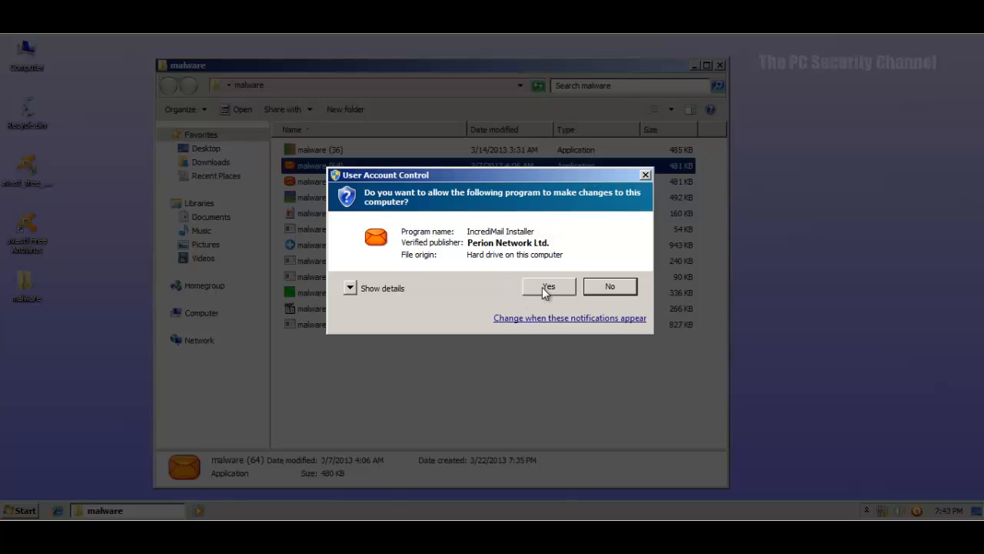
click(544, 286)
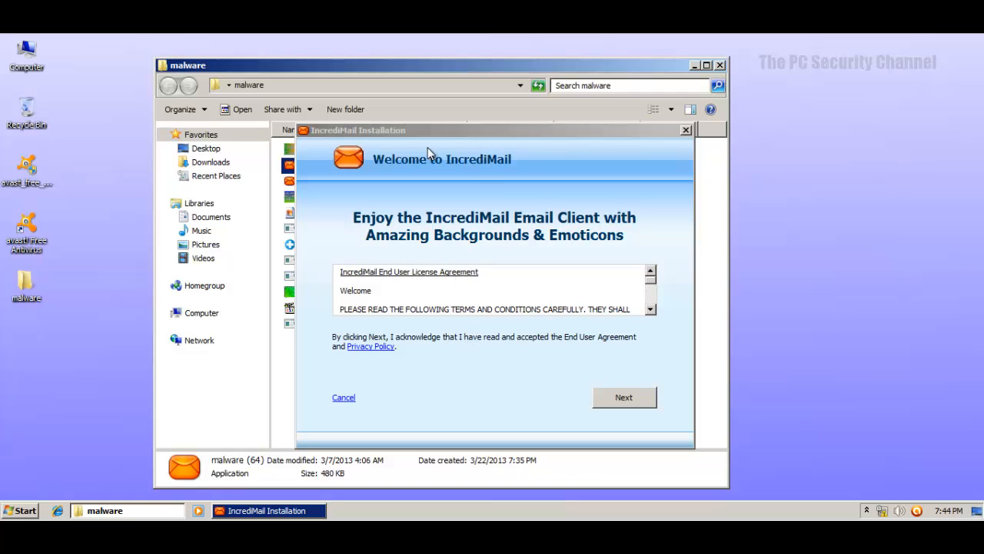
click(621, 396)
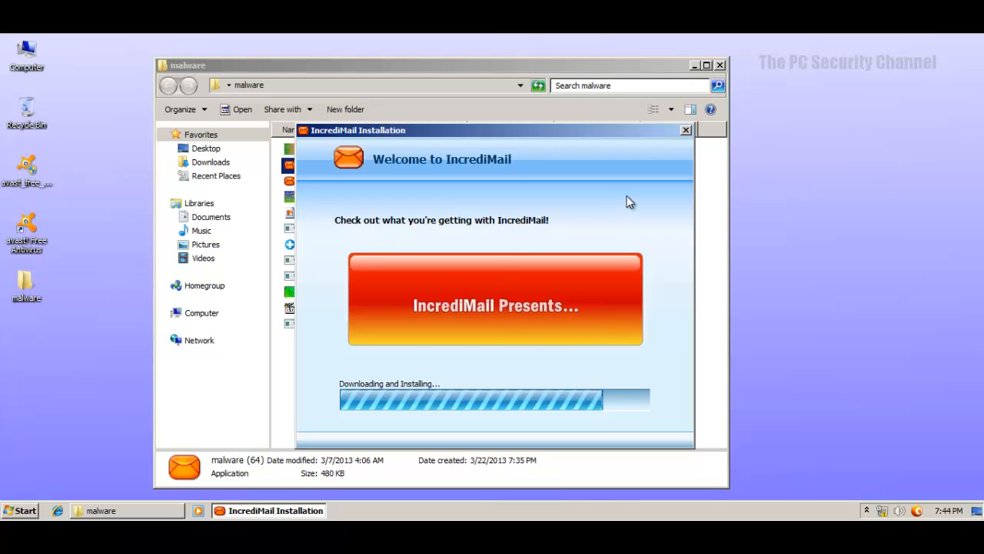
Close the IncrediMail Installation window completely and check the hidden notification area icons.
click(685, 131)
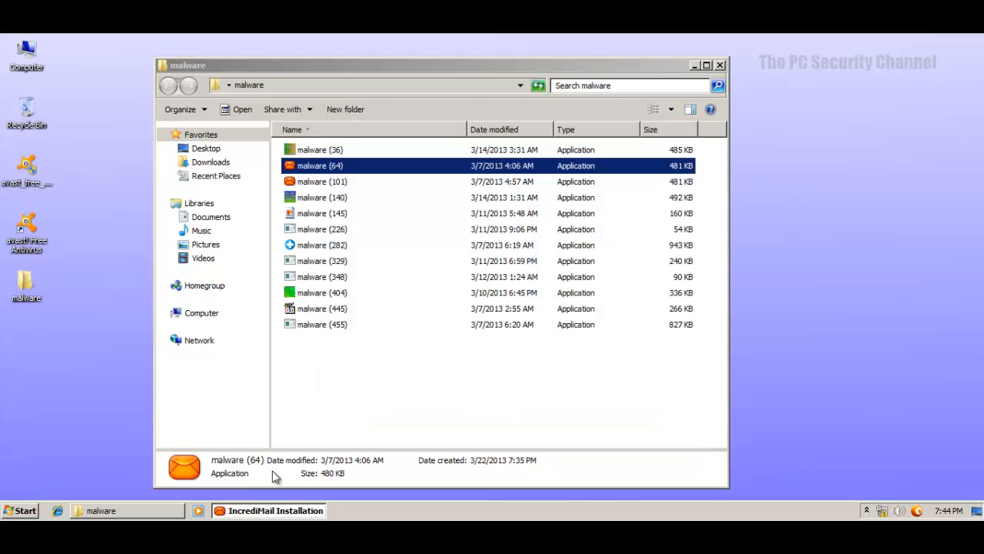
click(281, 510)
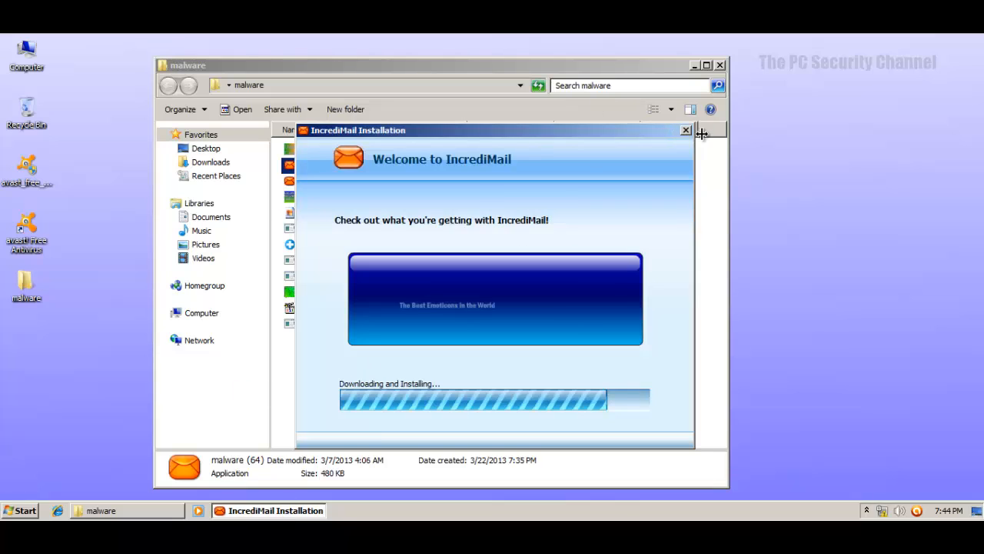
click(686, 132)
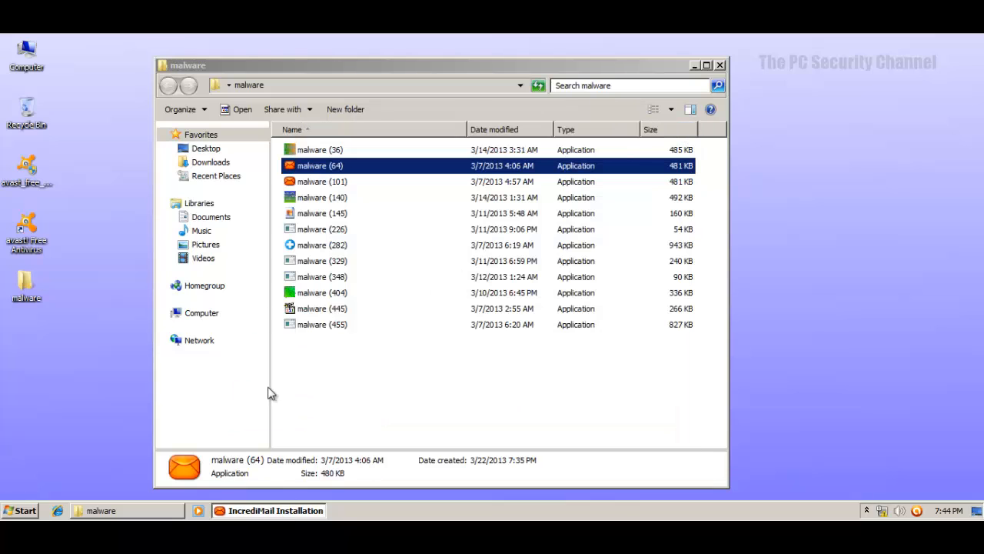
click(295, 510)
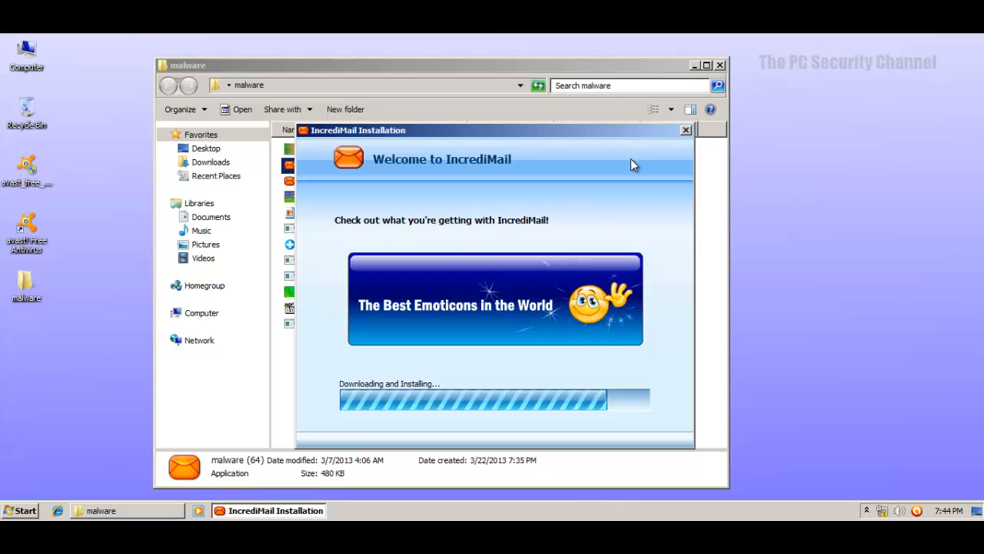
click(686, 130)
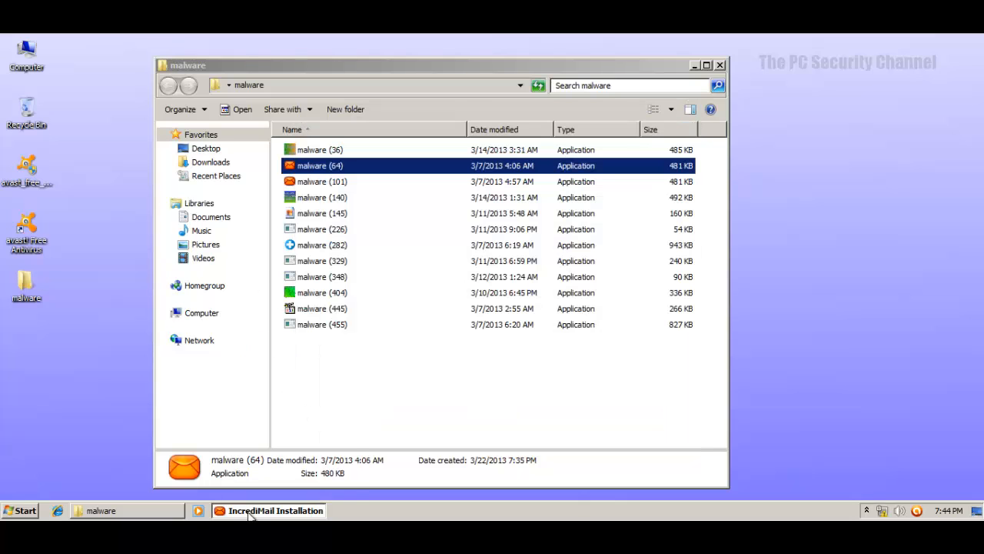
right_click(250, 514)
click(278, 492)
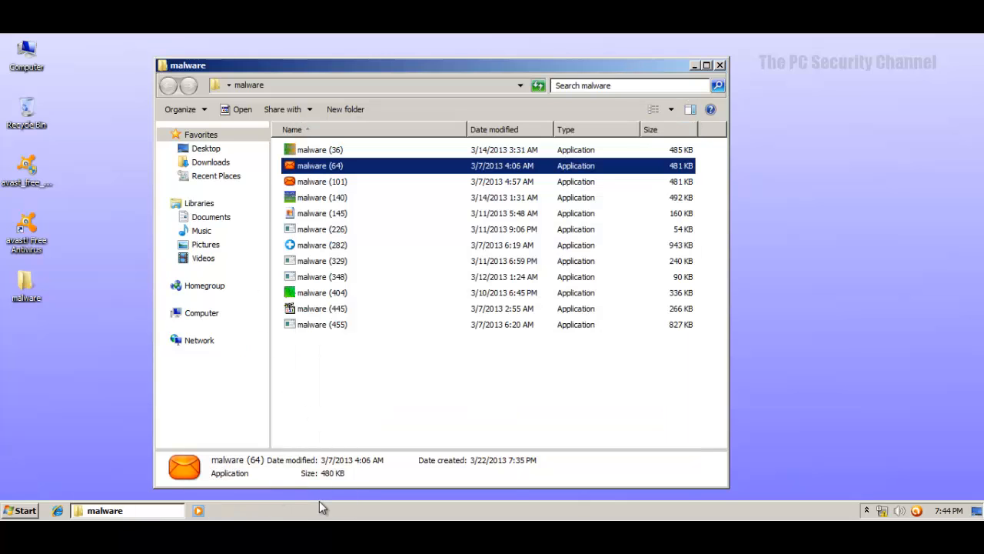
click(866, 511)
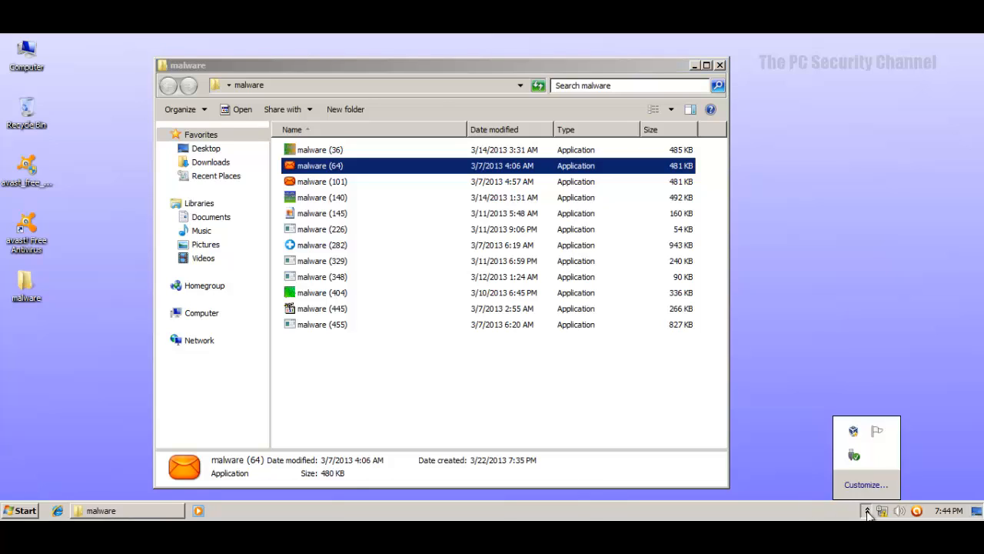
click(867, 510)
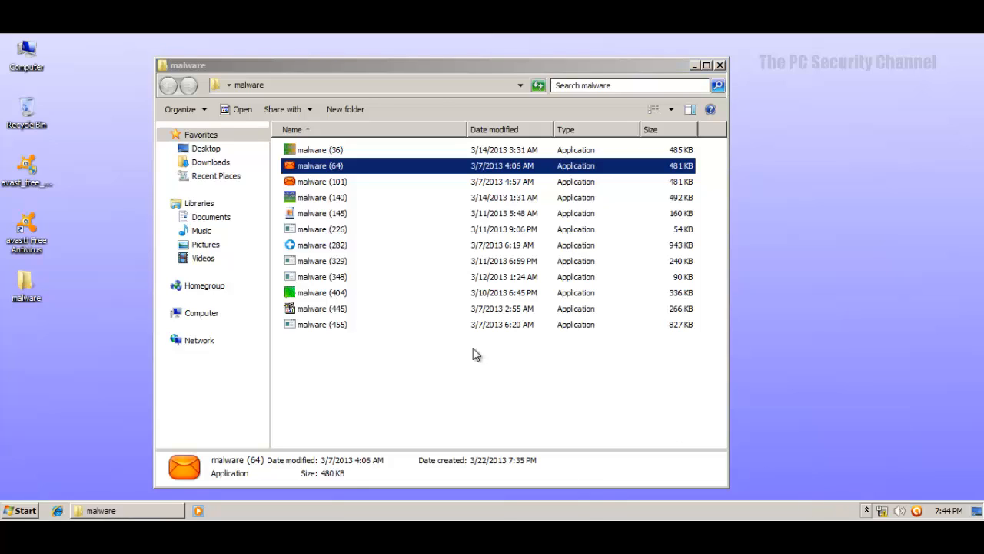
Run malware (64) again, allow its changes to the computer, and restart the IncrediMail installation.
click(329, 181)
double_click(328, 166)
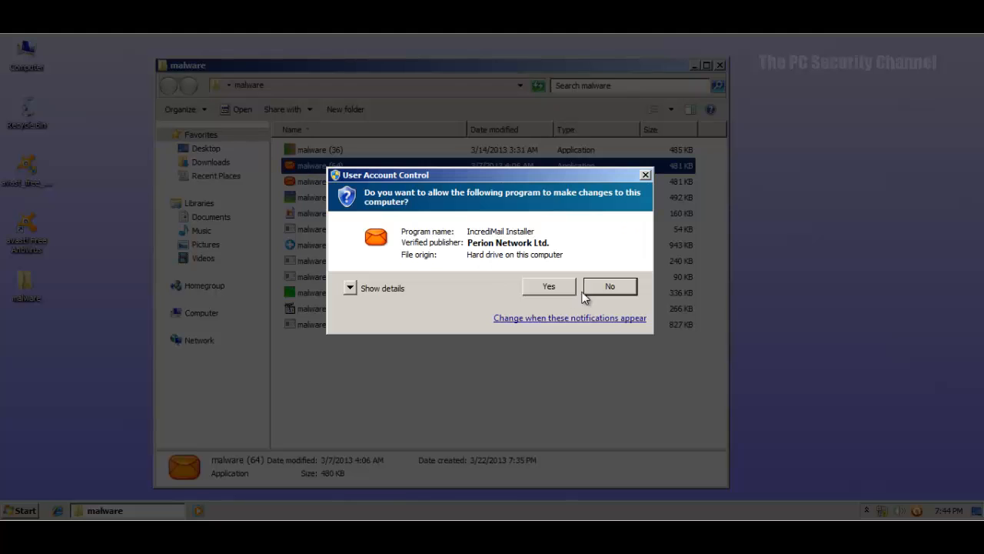
click(549, 281)
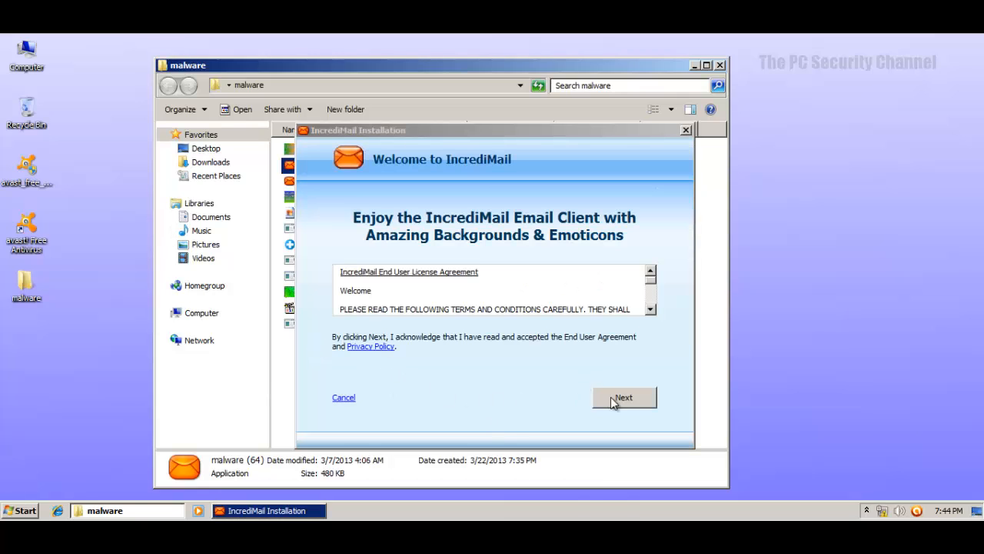
click(612, 401)
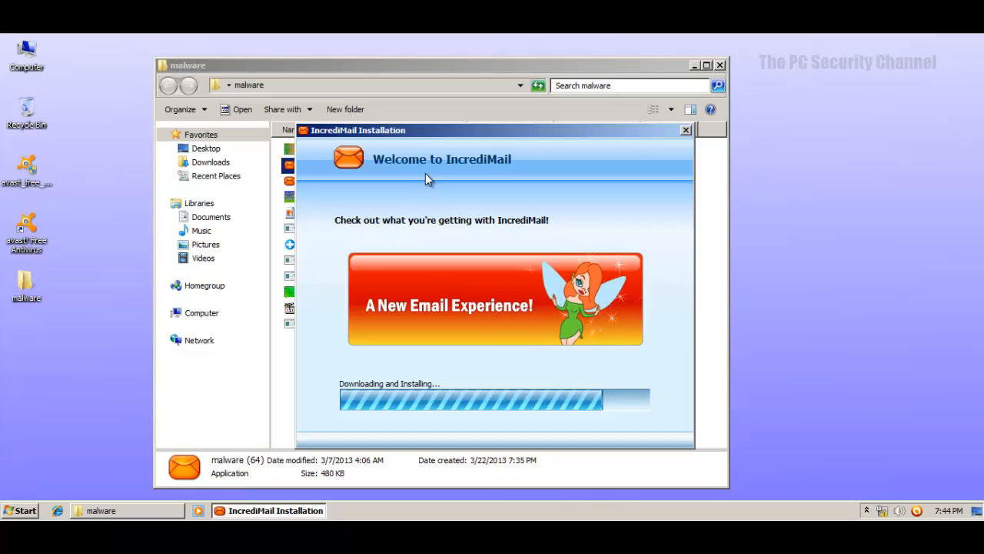
Try to close the running IncrediMail installer and bring its window back up.
click(686, 131)
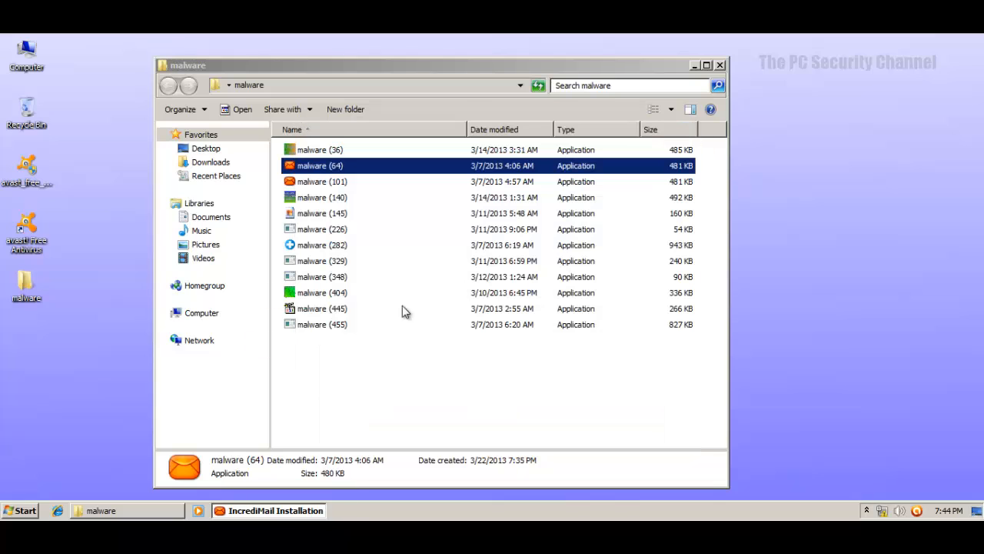
right_click(267, 510)
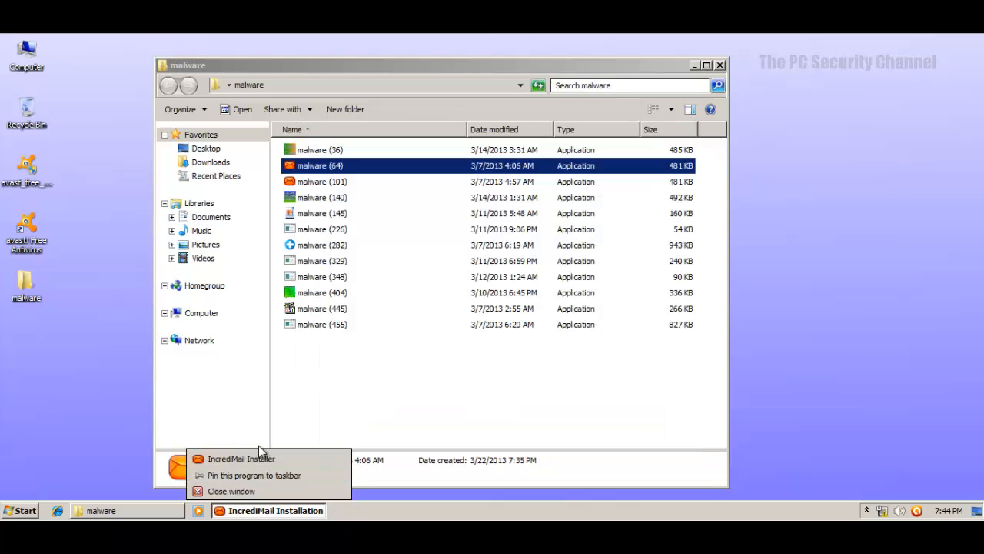
click(250, 510)
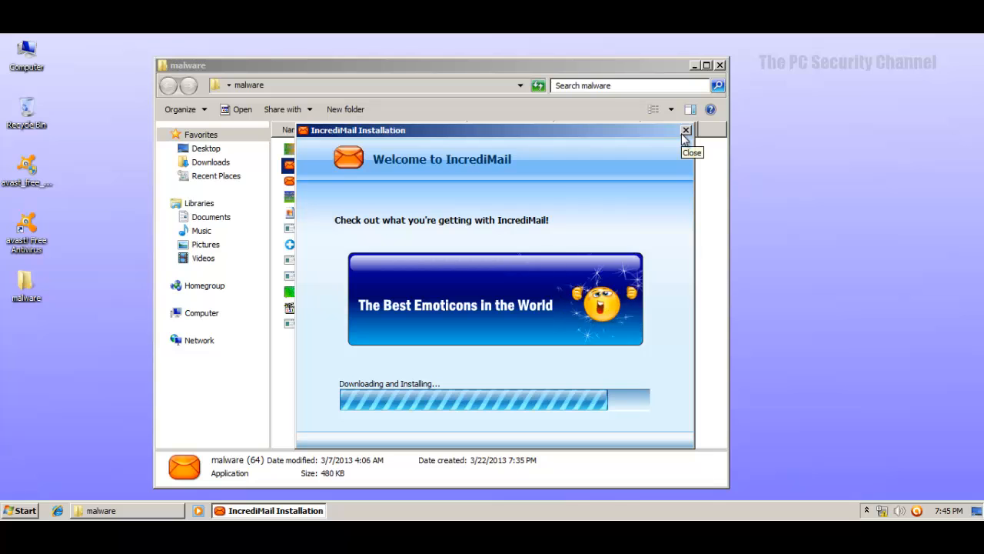
click(702, 212)
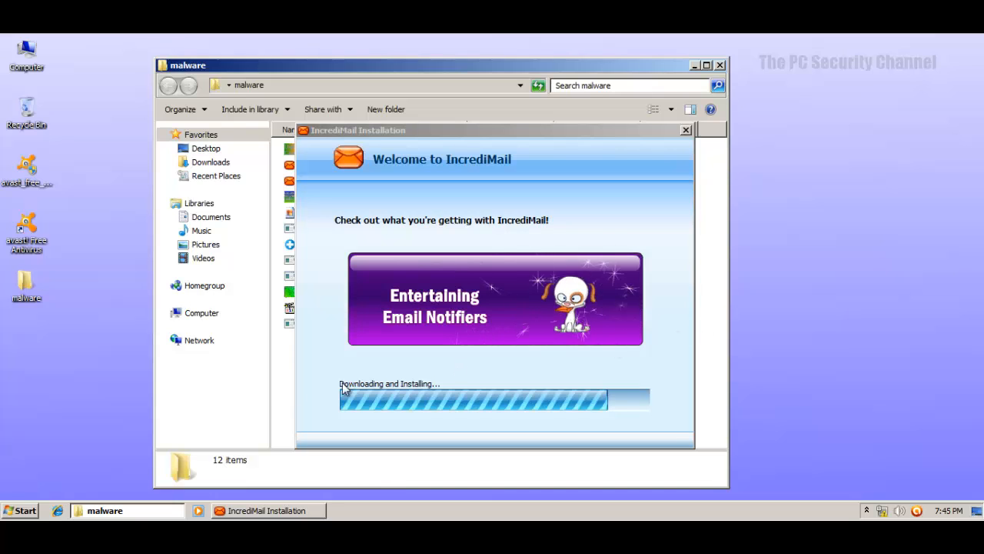
click(239, 432)
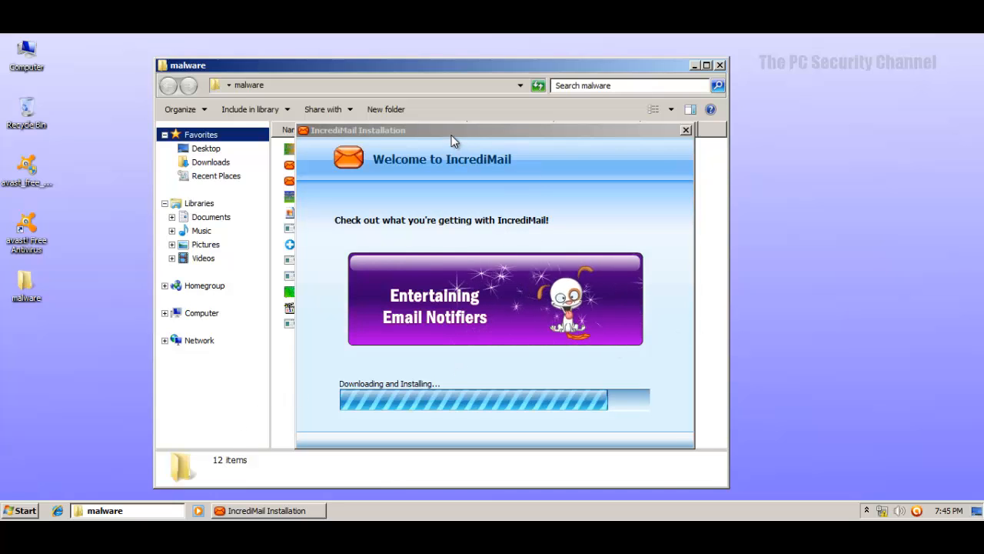
Move the IncrediMail Installation window almost entirely off the desktop's lower edge to uncover the malware folder's file list.
drag(453, 138, 84, 394)
drag(62, 411, 457, 153)
click(523, 70)
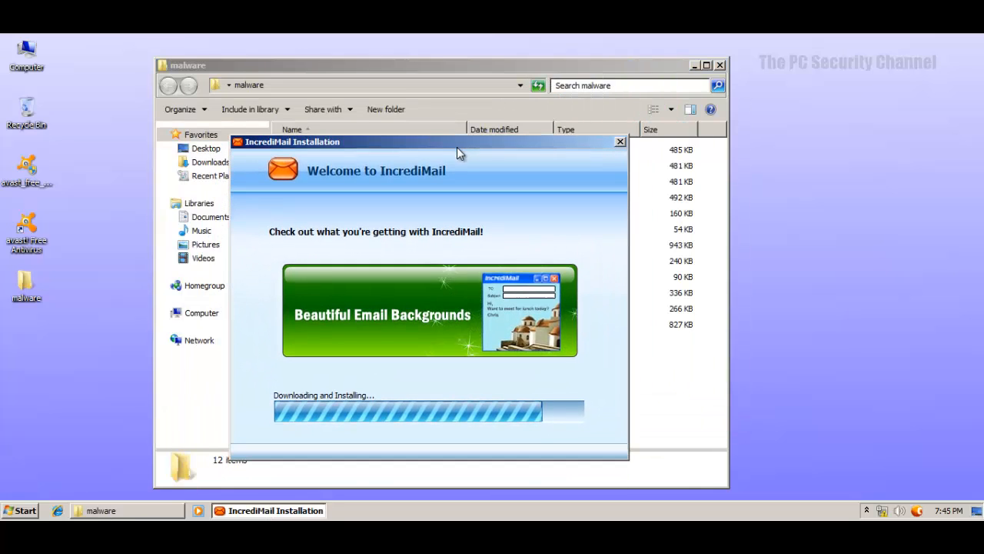
click(439, 66)
double_click(463, 69)
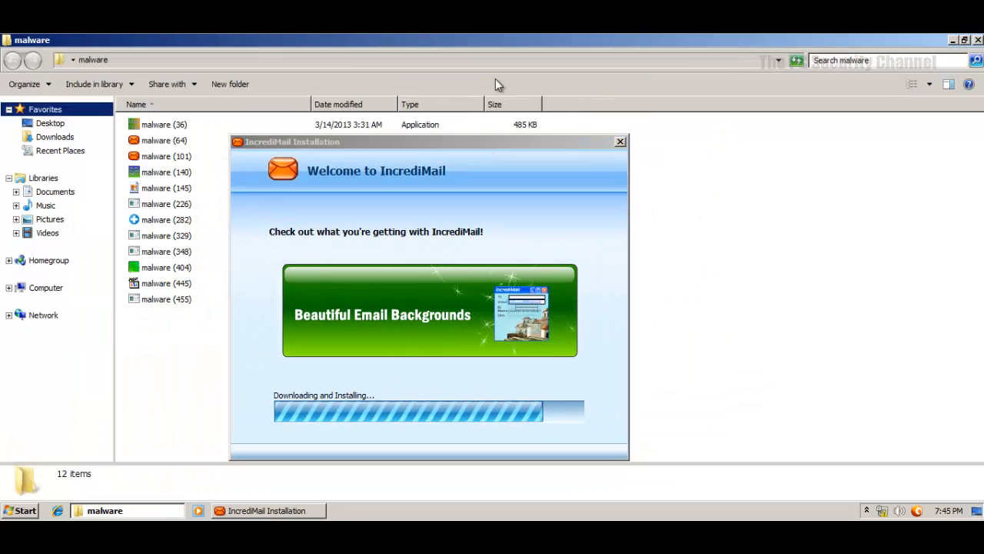
double_click(432, 46)
drag(390, 140, 698, 520)
drag(938, 517, 935, 517)
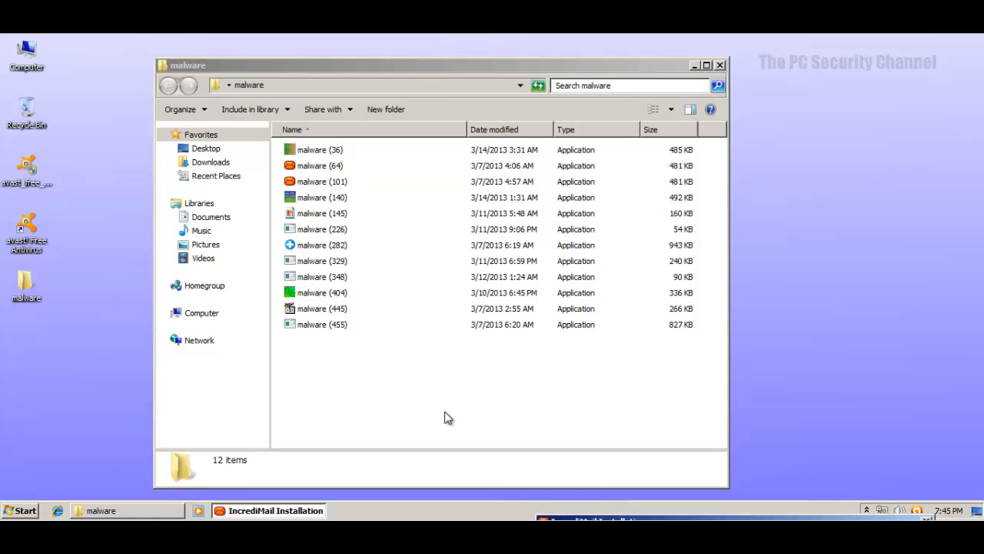
Run malware (140), close avast!'s finished analysis without continuing execution, and dismiss the Windows error.
click(321, 198)
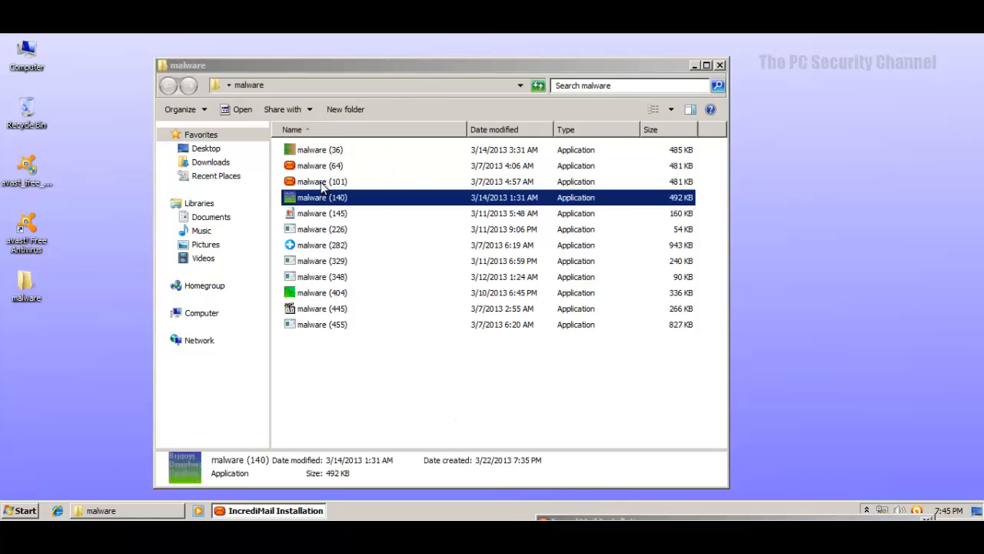
click(322, 183)
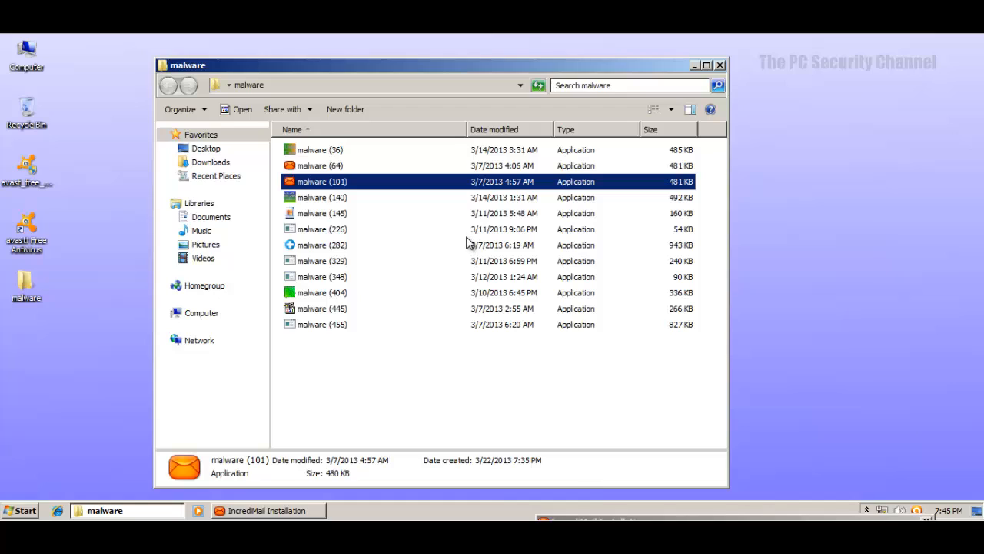
click(315, 199)
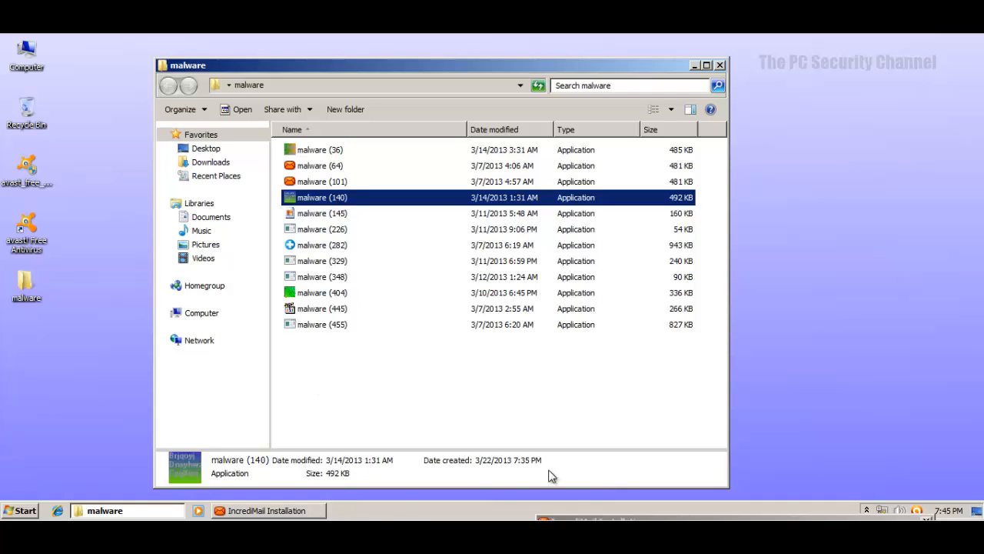
click(339, 198)
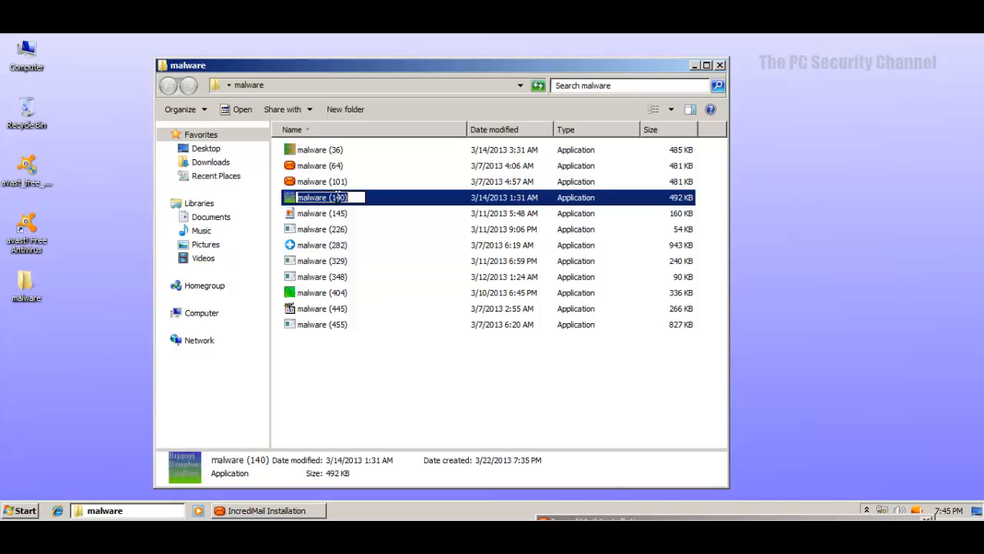
double_click(400, 201)
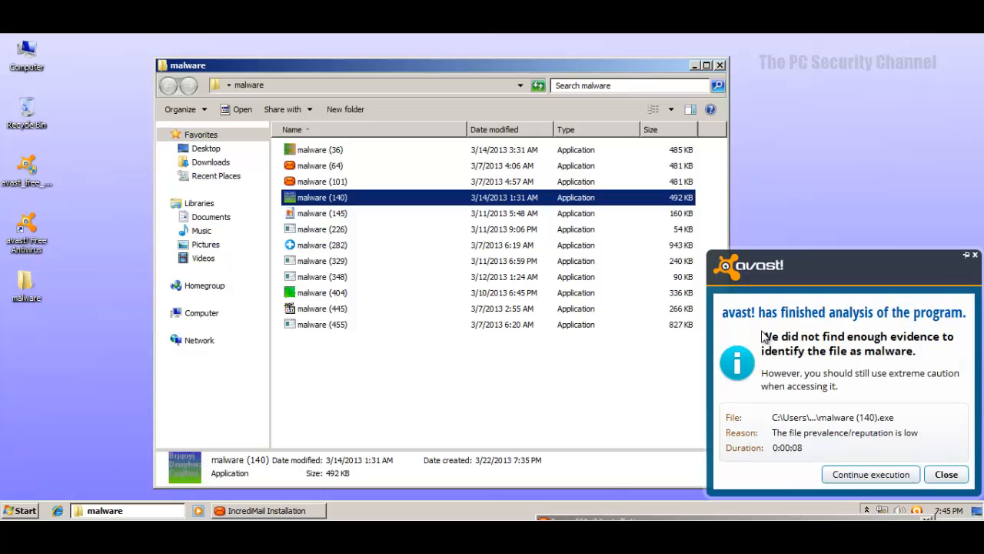
click(946, 474)
click(659, 279)
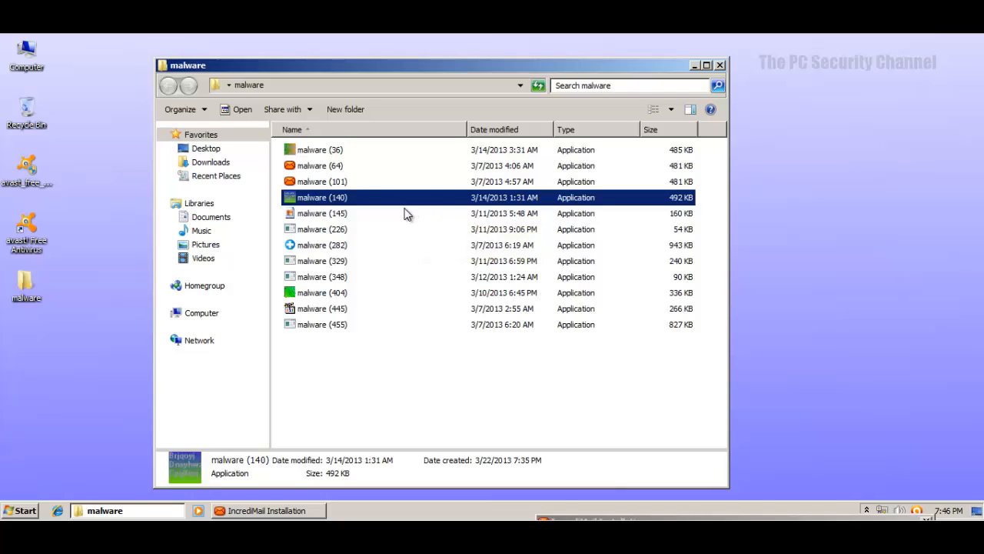
Run malware (145) and dismiss both the Windows error and avast!'s alert.
double_click(311, 215)
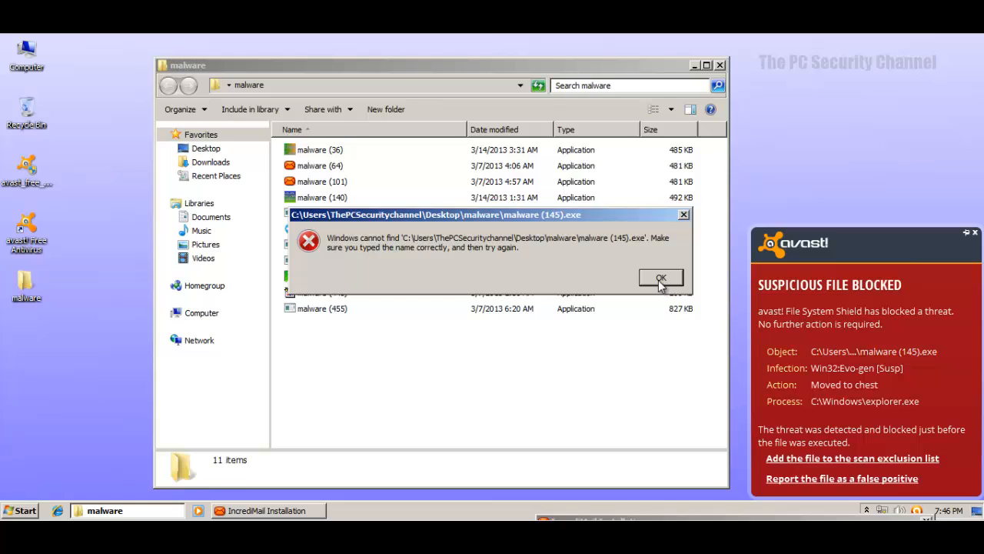
click(660, 278)
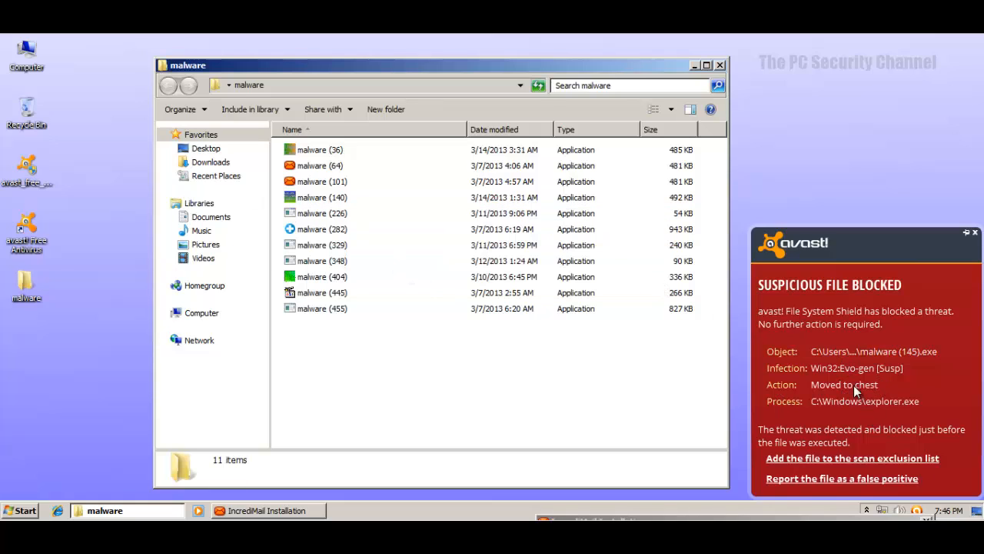
click(975, 231)
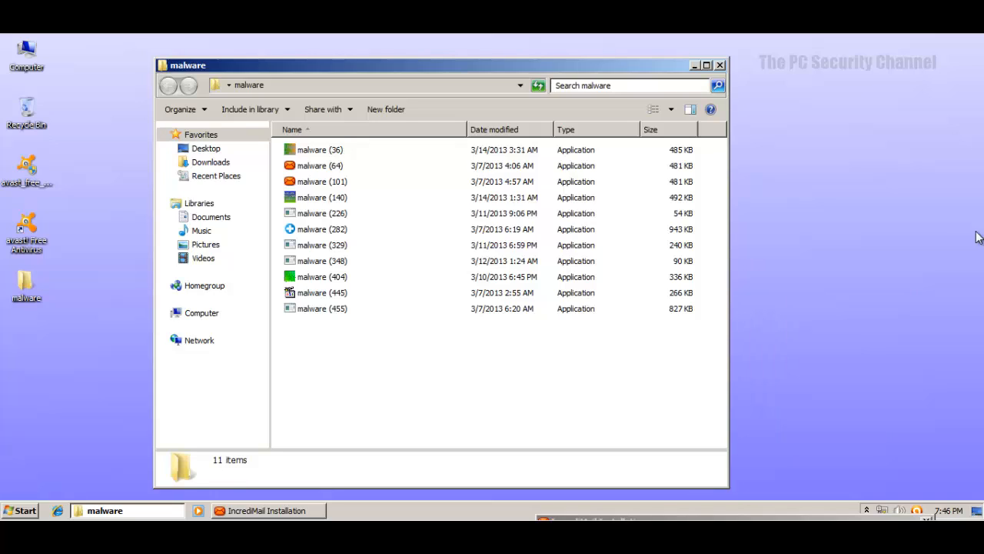
Run malware (226) and clear the resulting Windows error and avast! alert.
double_click(323, 214)
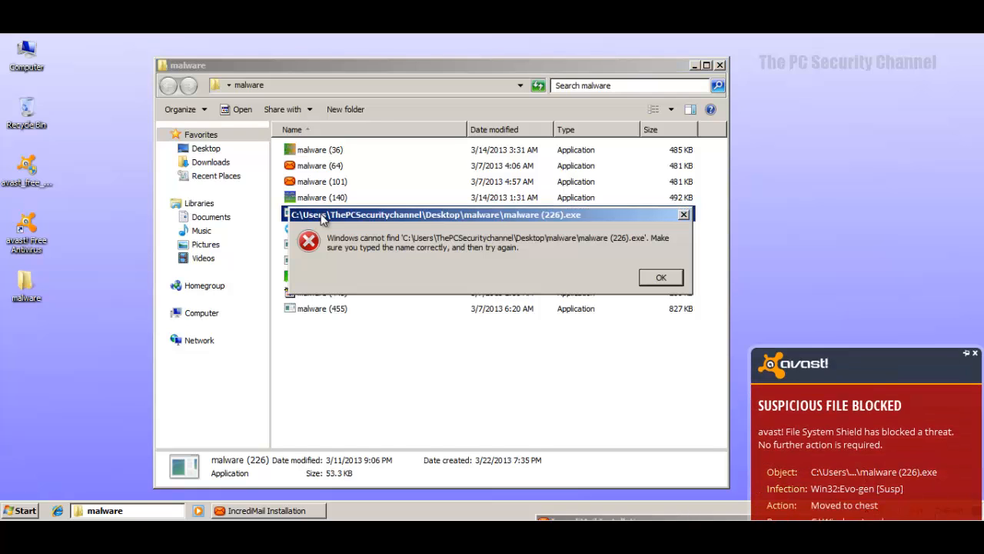
click(655, 278)
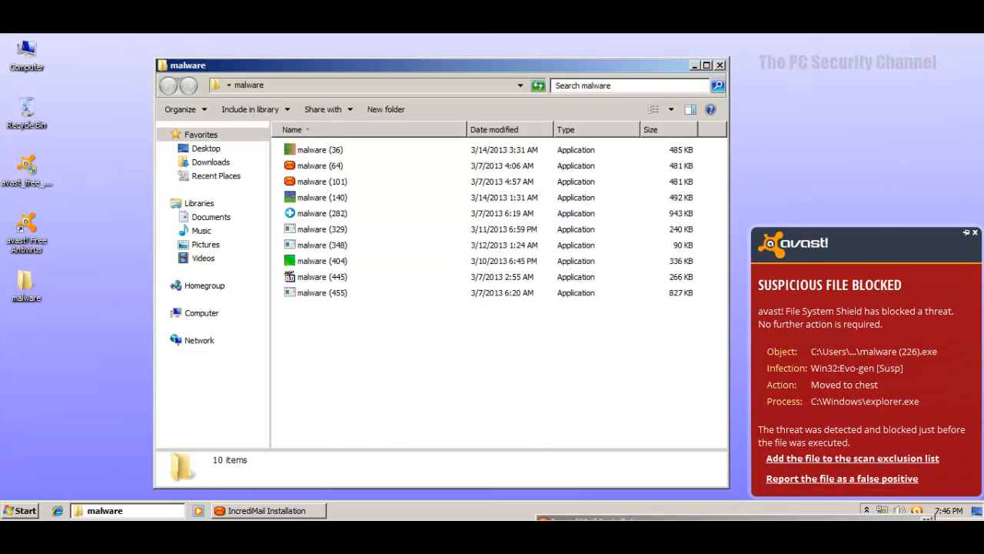
click(975, 234)
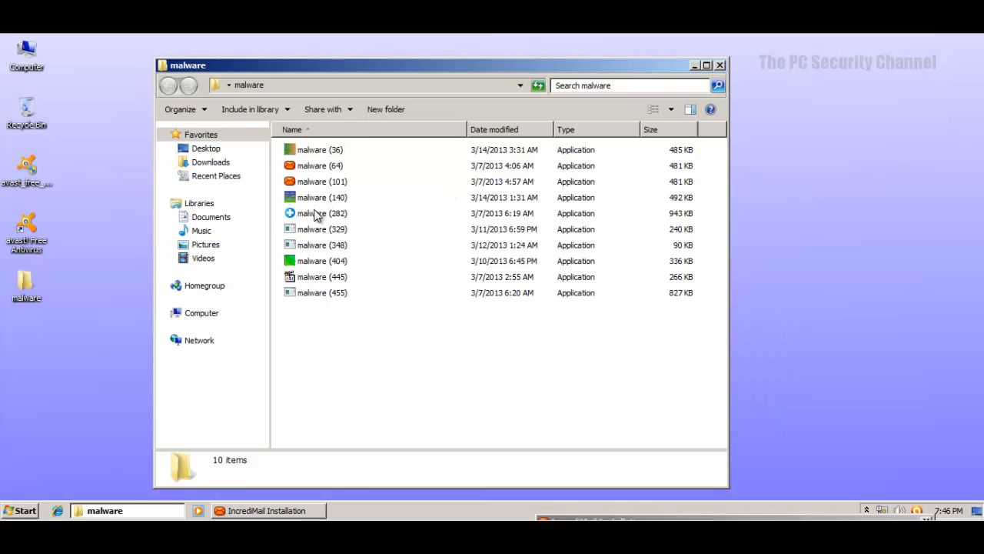
Run malware (282), close its avast! analysis report instead of continuing execution, and dismiss the Windows error.
double_click(316, 214)
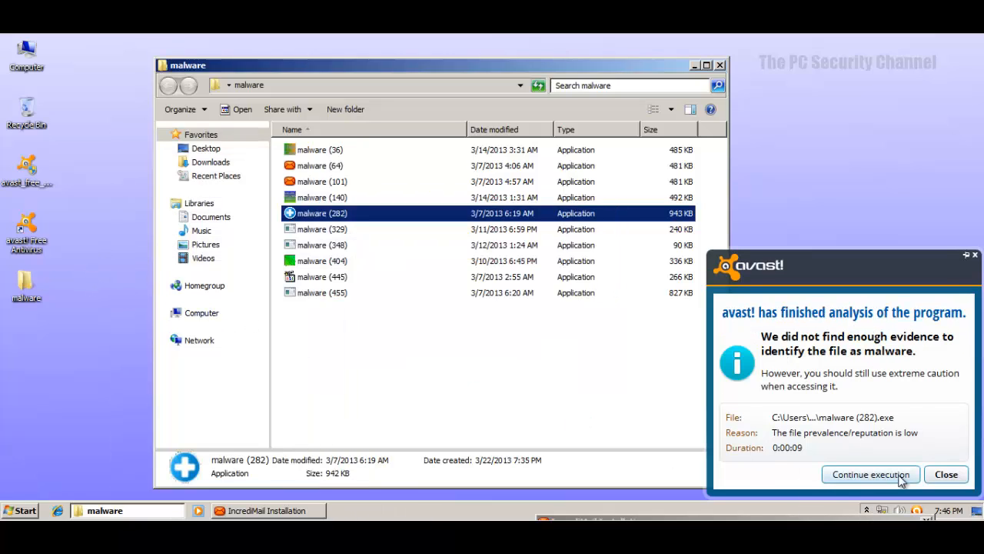
click(934, 474)
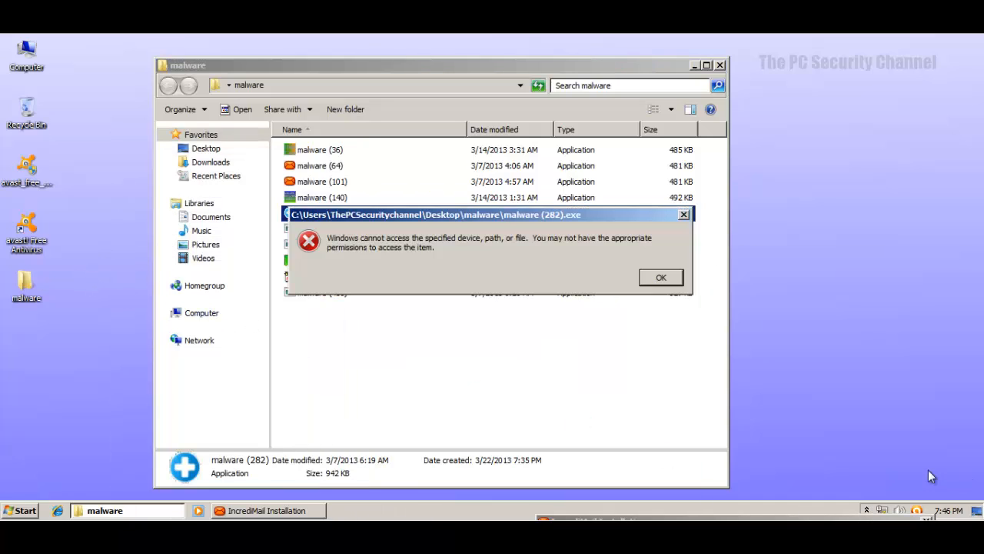
click(649, 277)
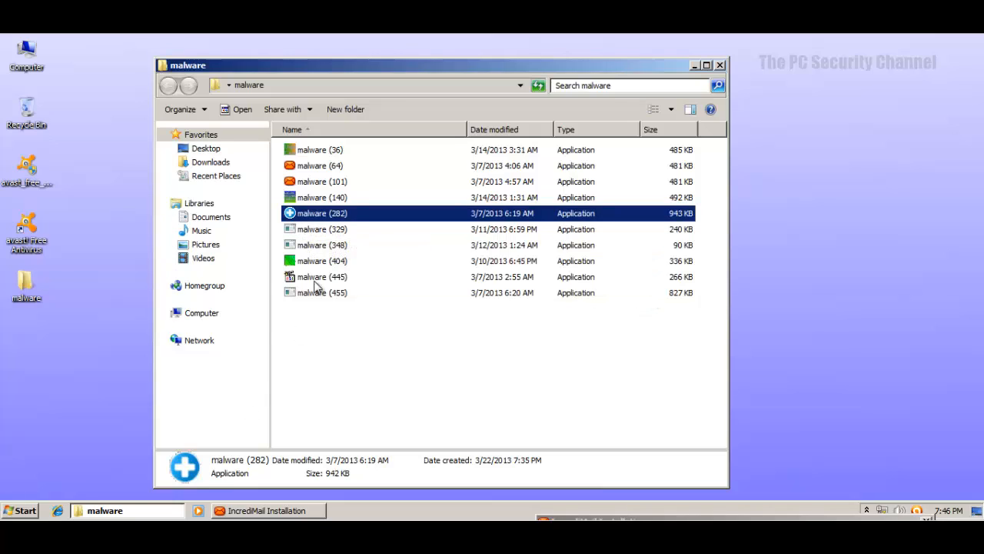
Run malware (329), acknowledge the Windows error, and close avast!'s alert.
double_click(306, 232)
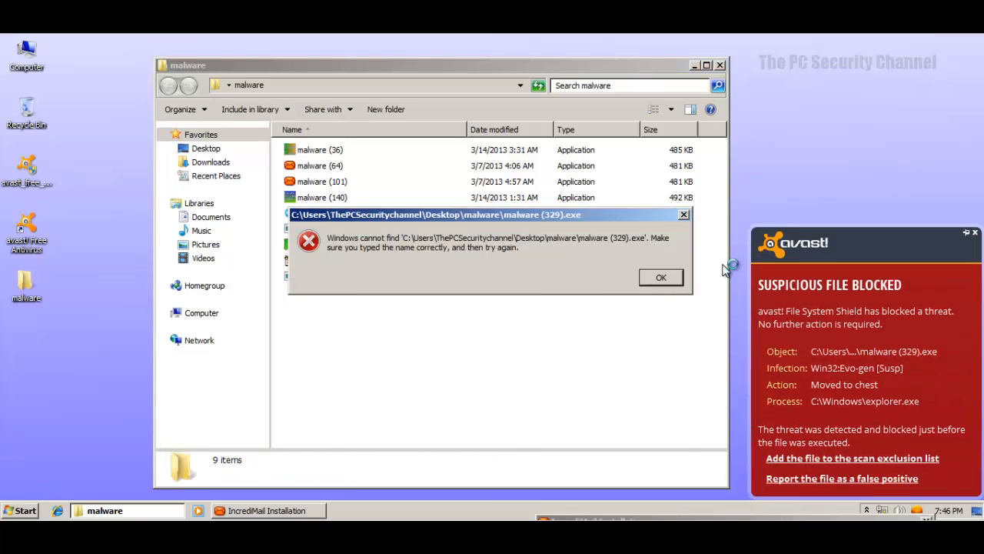
click(660, 277)
click(975, 233)
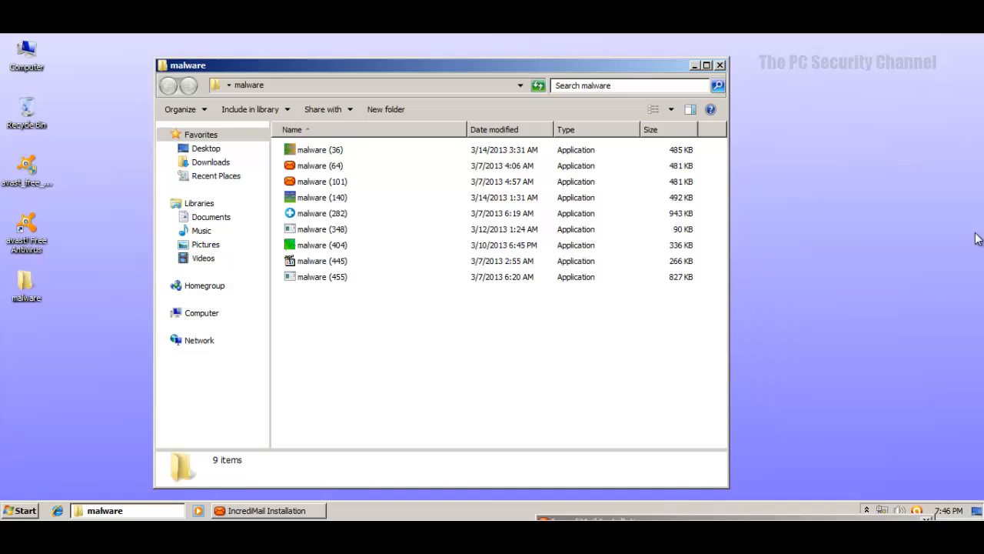
Run malware (348), then dismiss the error and avast!'s alert about it.
click(296, 231)
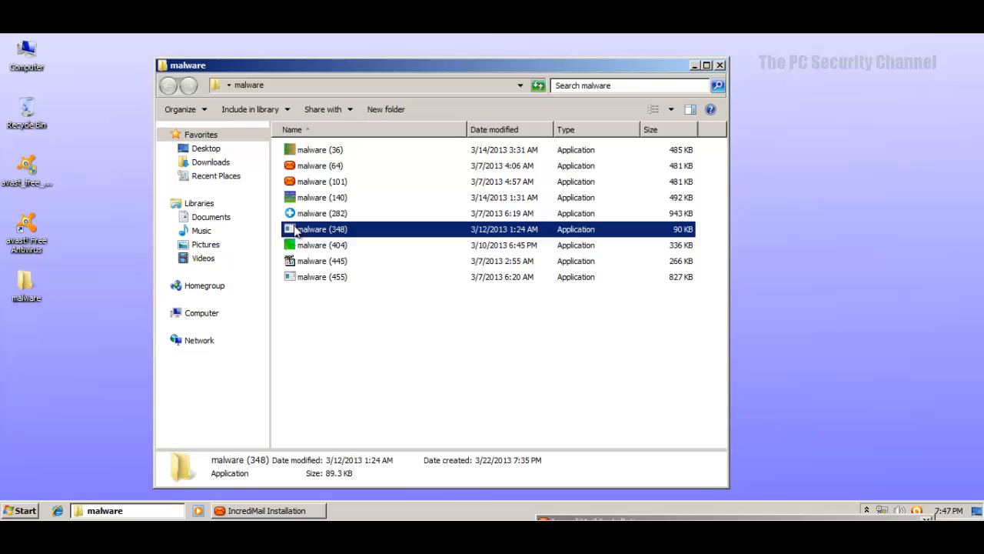
double_click(296, 231)
click(718, 276)
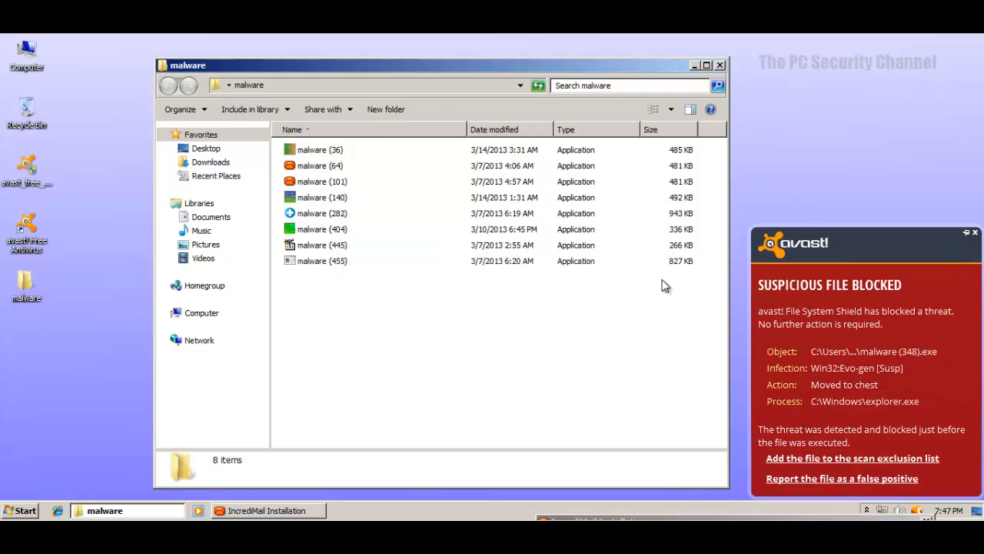
click(974, 233)
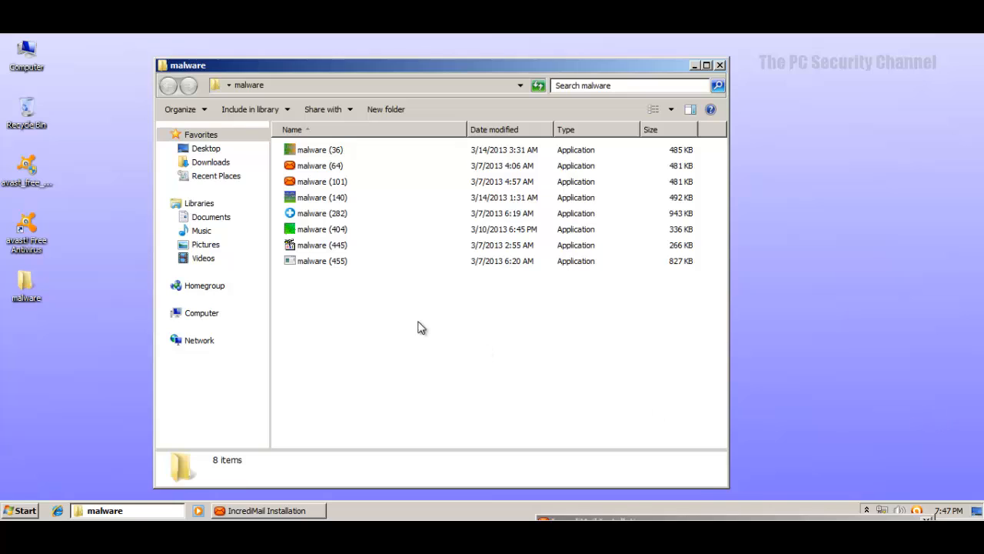
Run malware (404), dismiss the potentially harmful software notification, and check the hidden notification area icons.
double_click(345, 229)
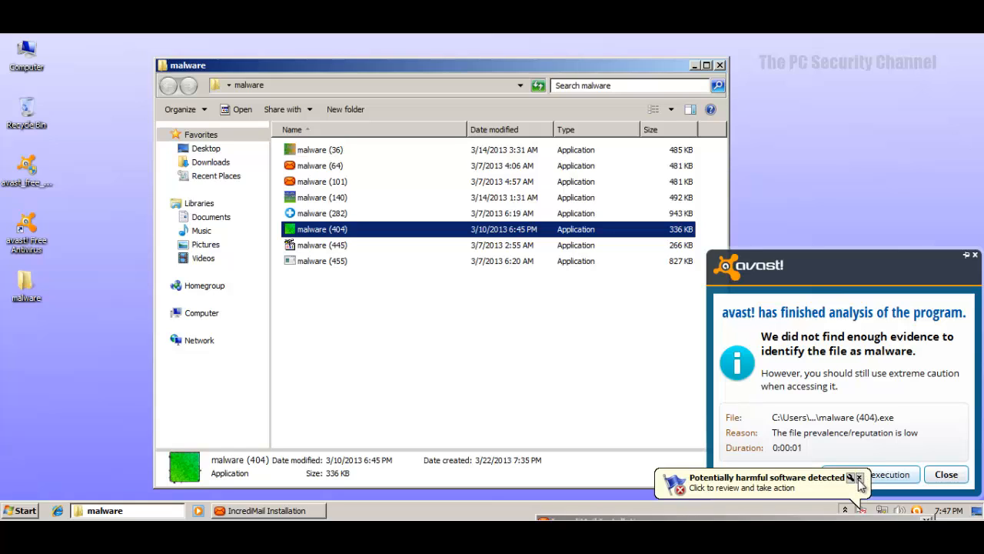
click(859, 478)
click(868, 511)
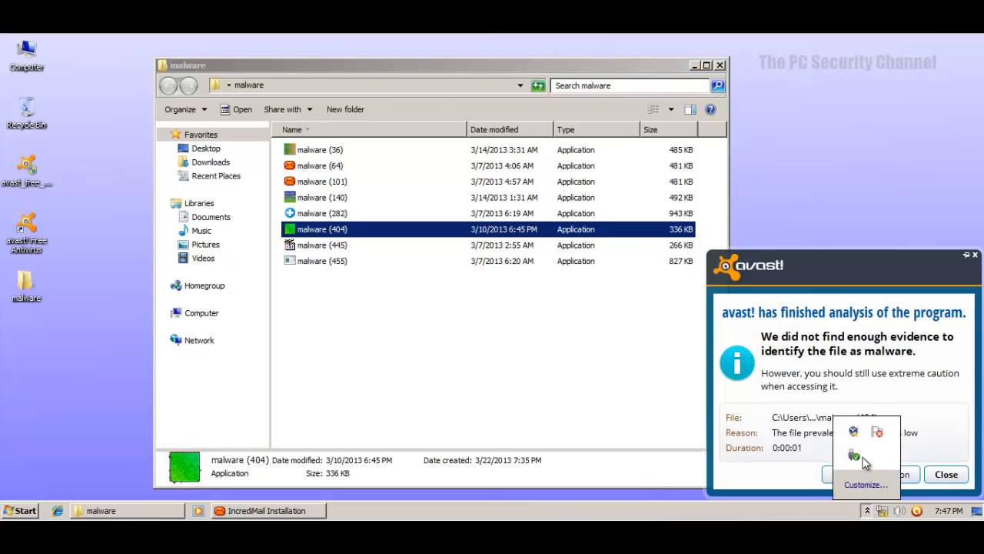
click(831, 329)
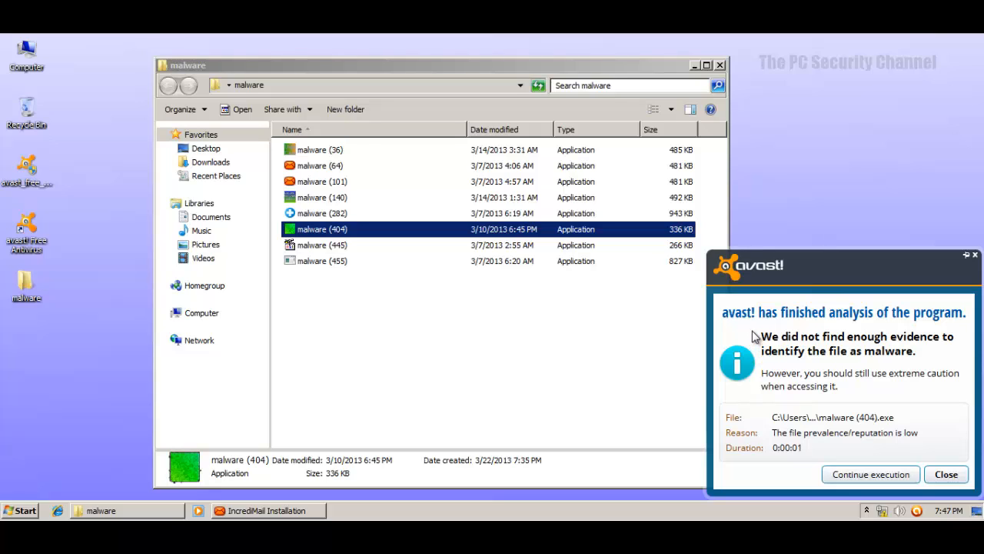
Switch to the IncrediMail Installation window, close avast!'s analysis of malware (404) without continuing execution, and dismiss the Windows error.
click(355, 245)
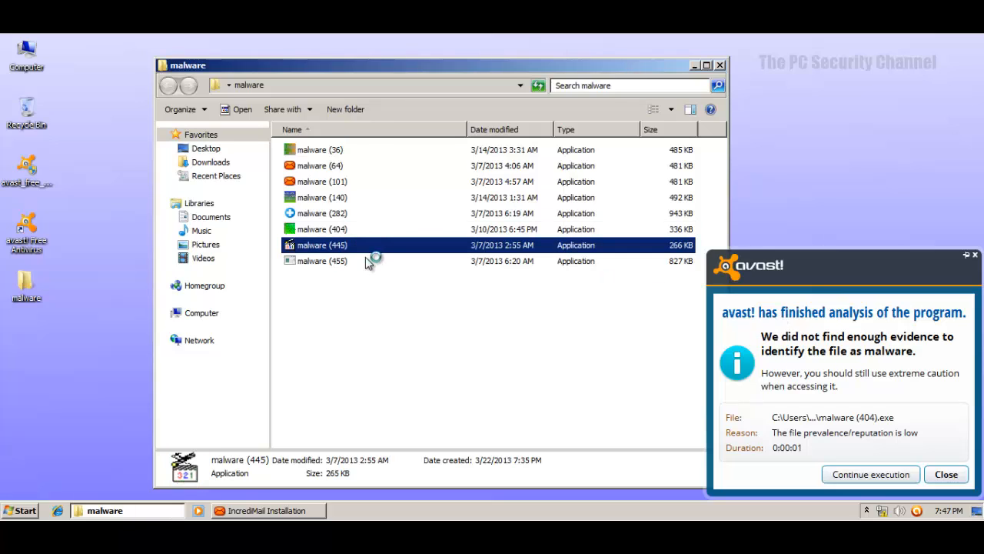
mouse_move(270, 512)
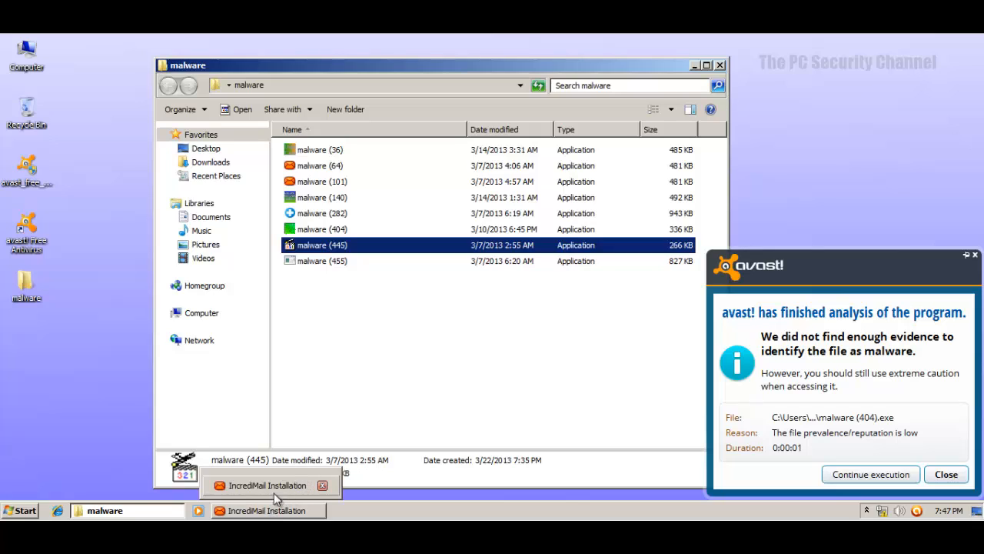
click(274, 488)
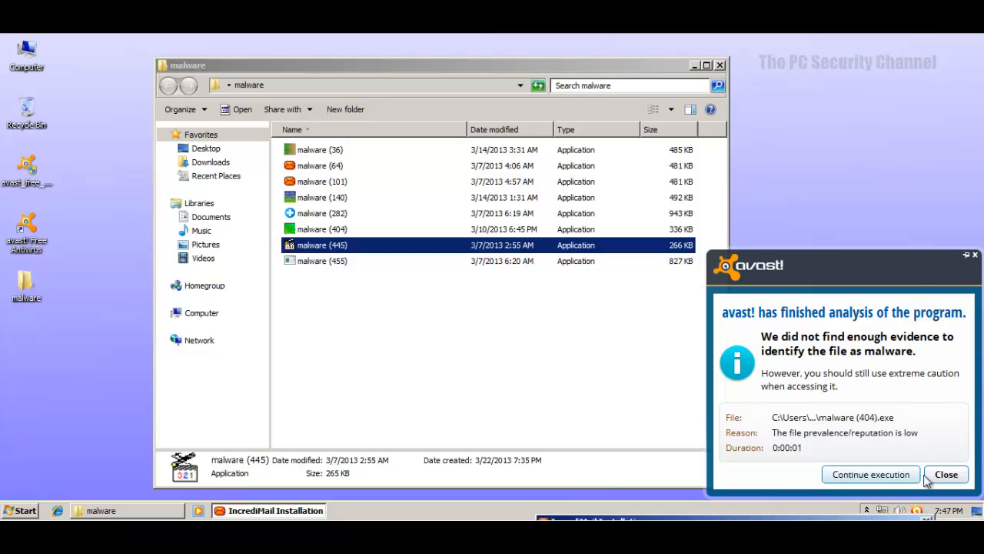
click(956, 477)
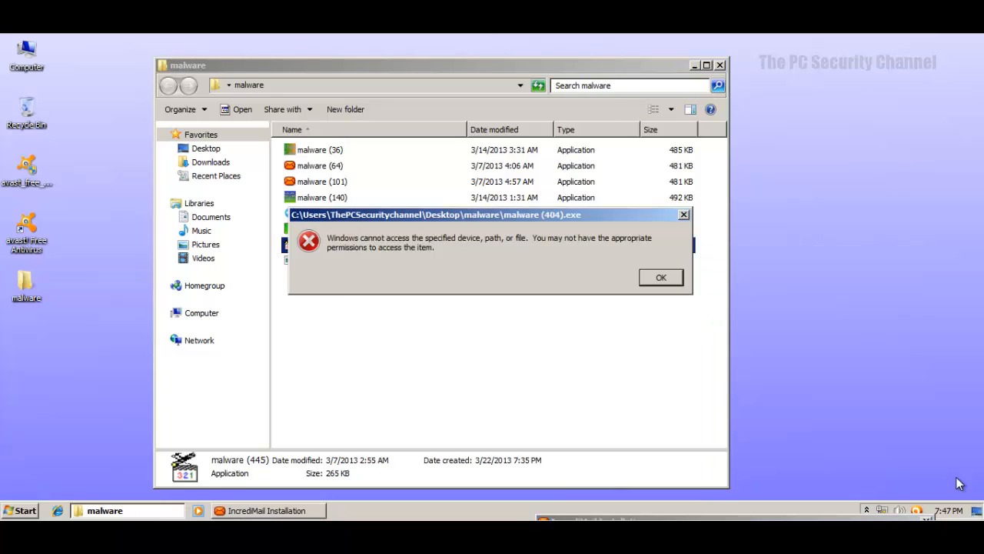
click(663, 279)
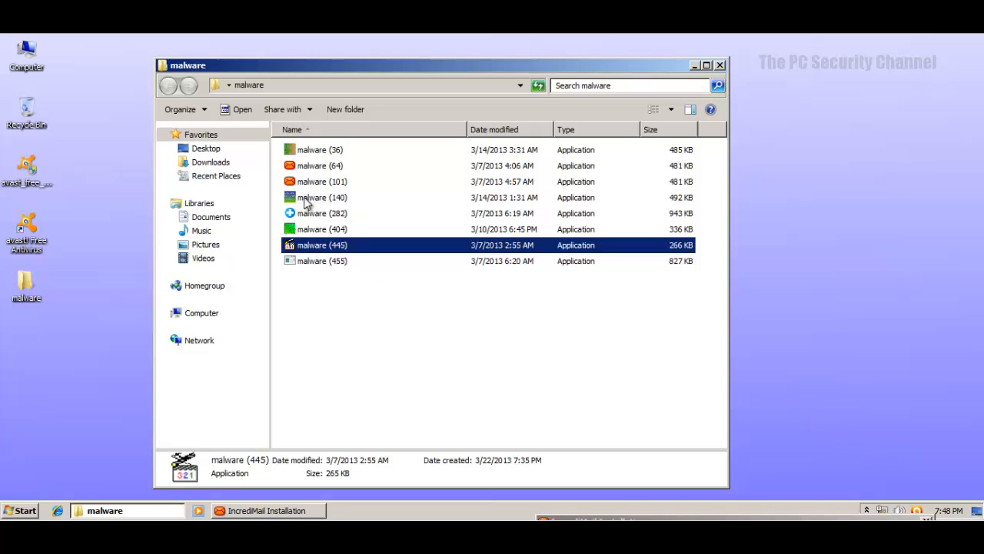
Run malware (445) and close the Windows error and avast!'s alert for that file.
double_click(336, 246)
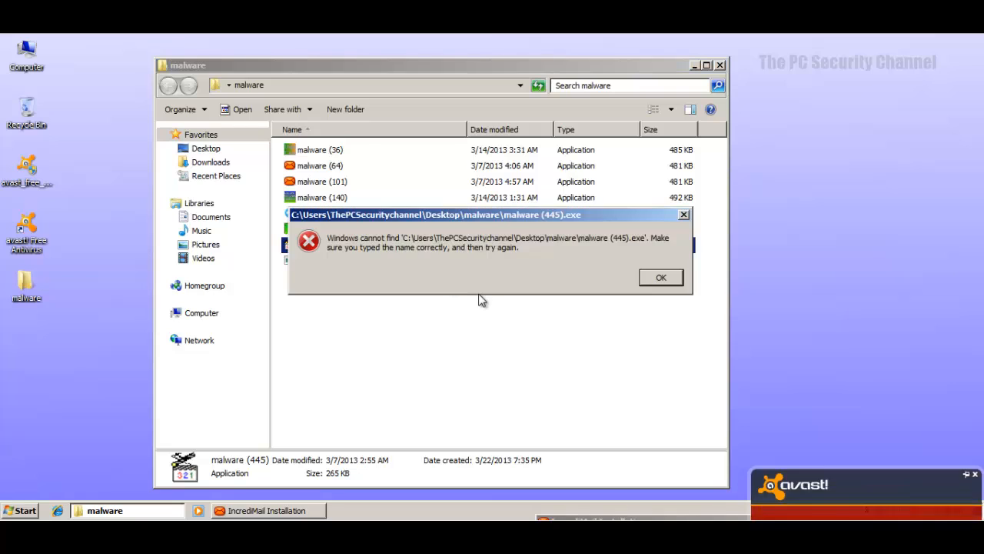
click(663, 278)
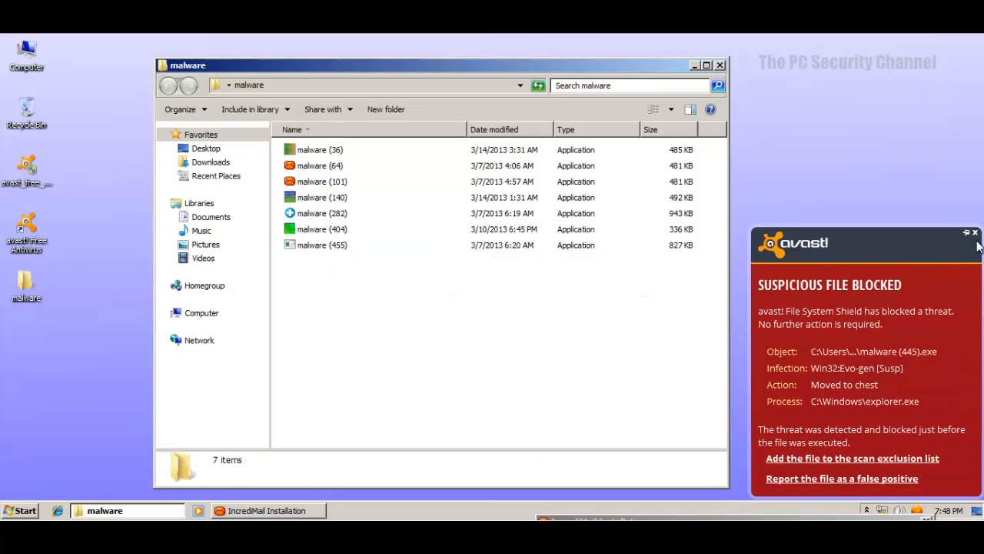
click(975, 232)
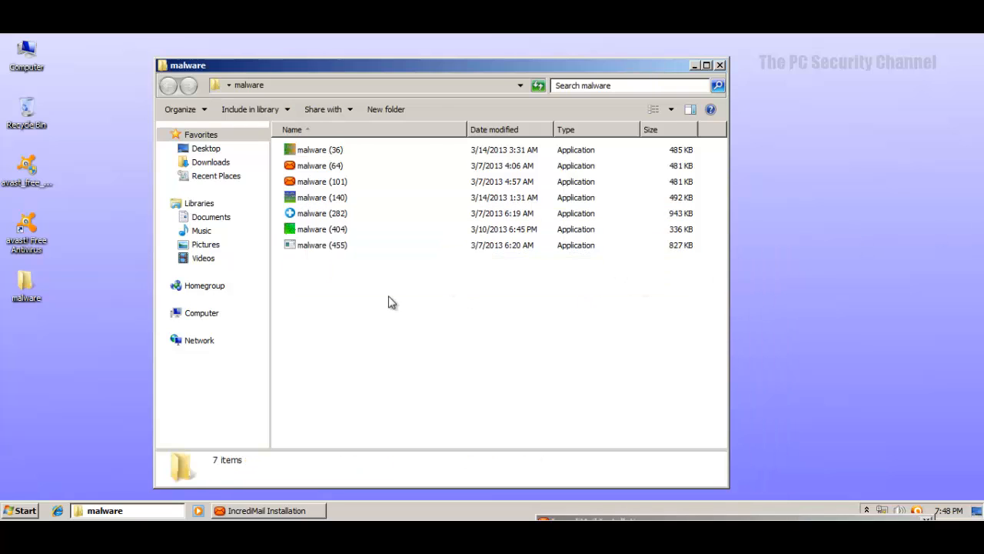
Run malware (455), dismiss the Windows error and AutoSandbox alert, and return to the malware folder beside the IncrediMail installer.
click(352, 246)
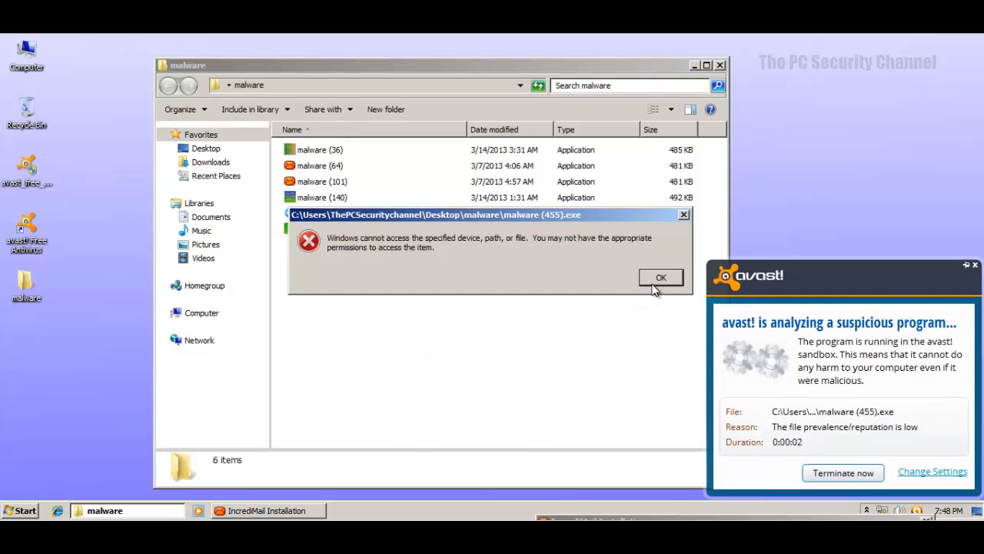
click(658, 280)
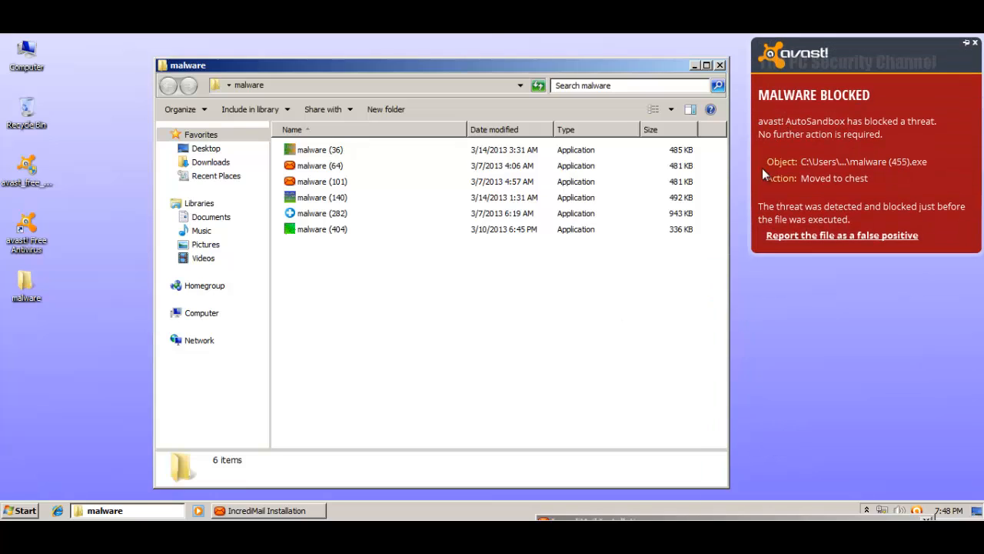
click(975, 43)
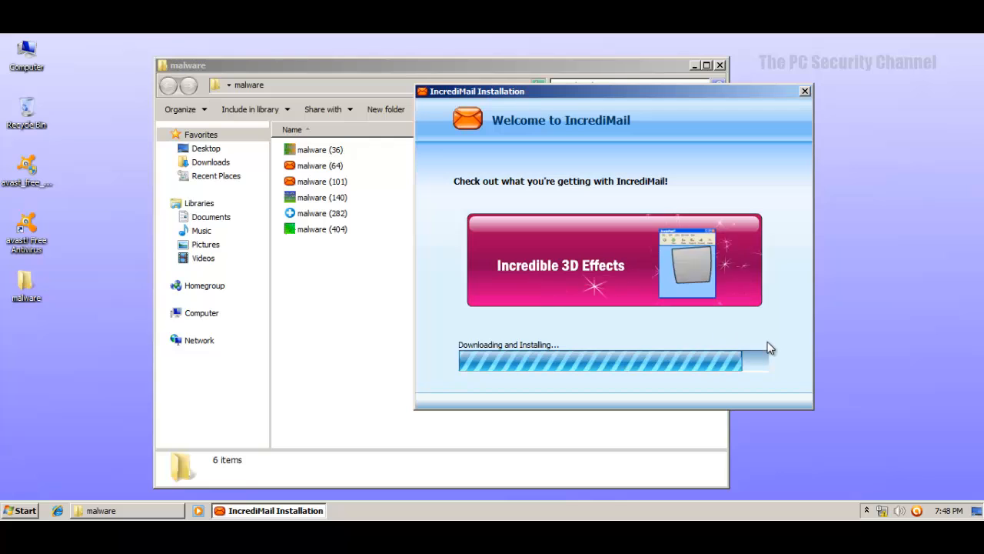
click(335, 306)
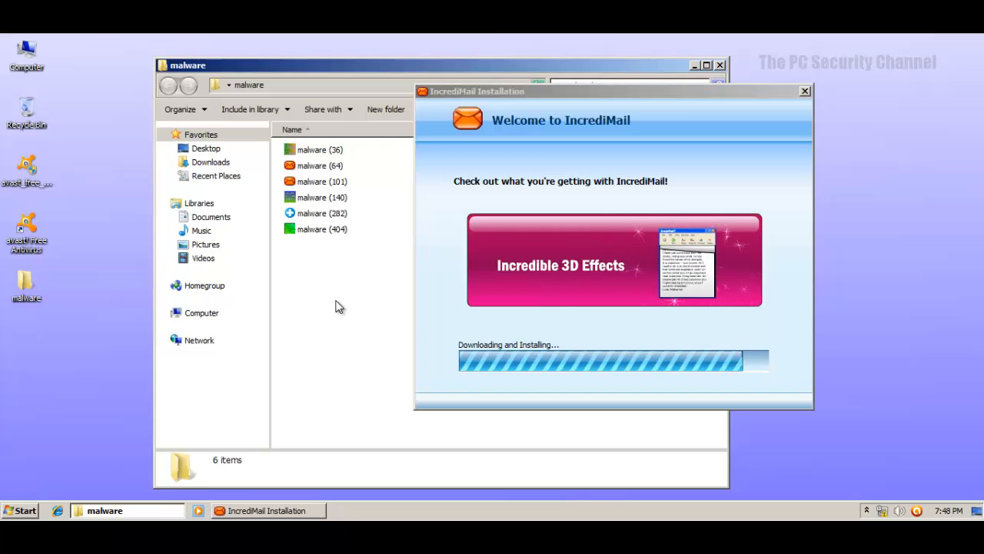
Move the IncrediMail Installation window aside, run malware (404), and close the resulting avast! analysis, security notification and Windows error.
click(519, 91)
drag(519, 90, 268, 518)
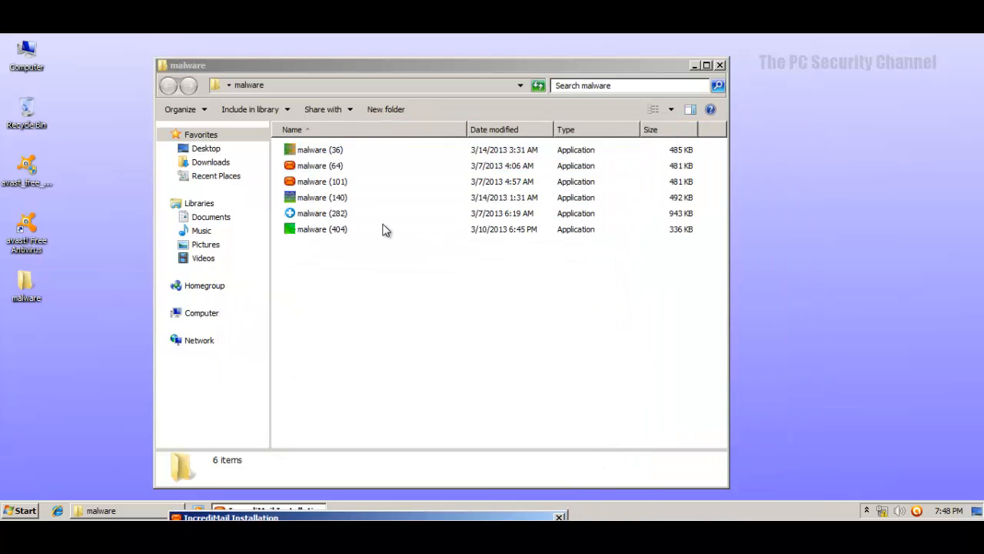
double_click(298, 229)
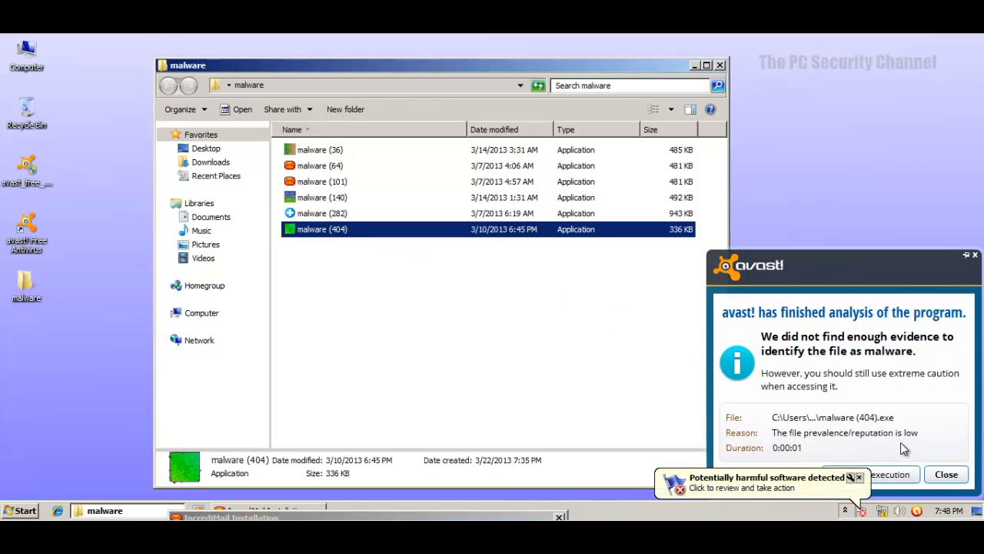
click(946, 475)
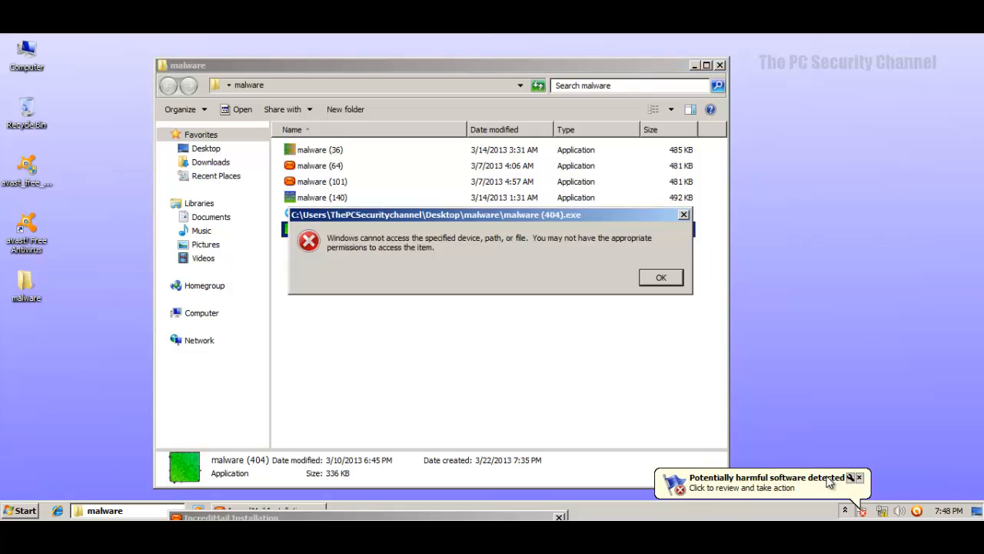
click(861, 478)
click(660, 277)
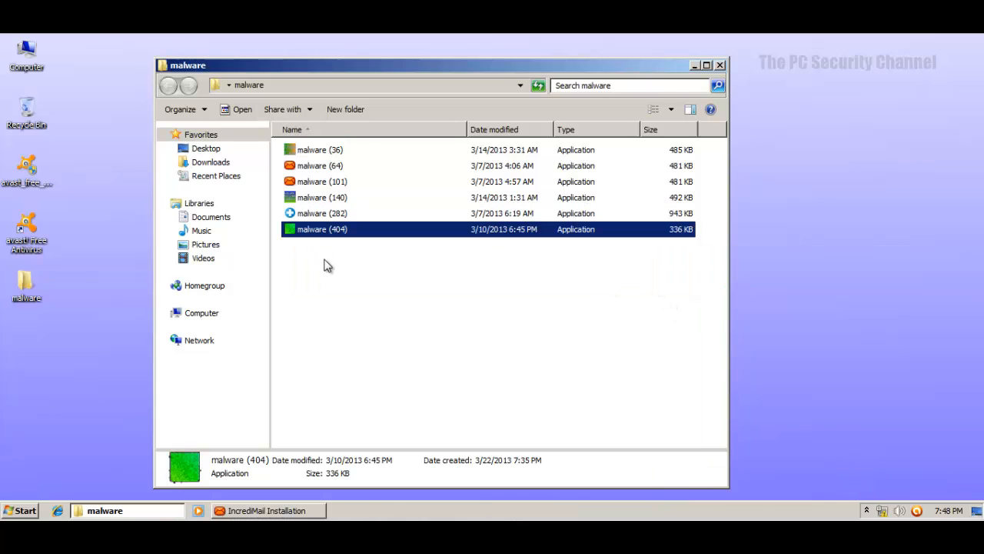
Look over the remaining samples in the malware folder and check the progress of the IncrediMail installation.
mouse_move(329, 239)
mouse_down()
mouse_move(296, 188)
mouse_move(310, 149)
mouse_move(354, 300)
mouse_move(326, 247)
mouse_up()
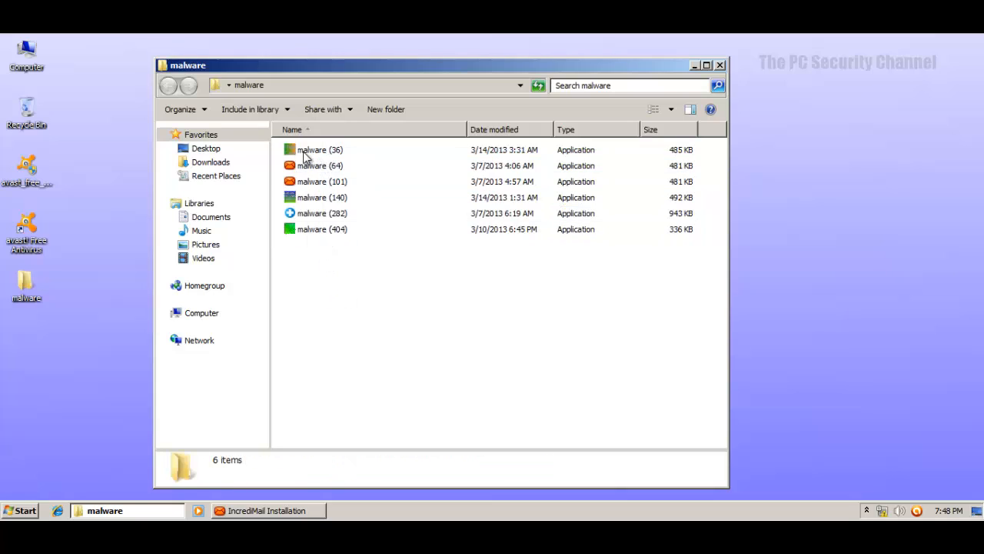
click(304, 156)
click(310, 247)
click(271, 511)
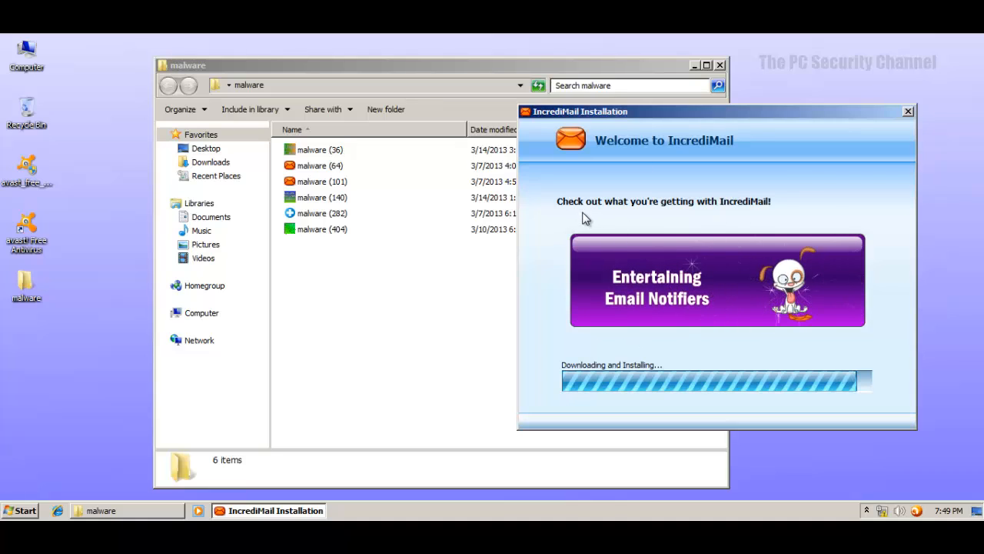
click(458, 260)
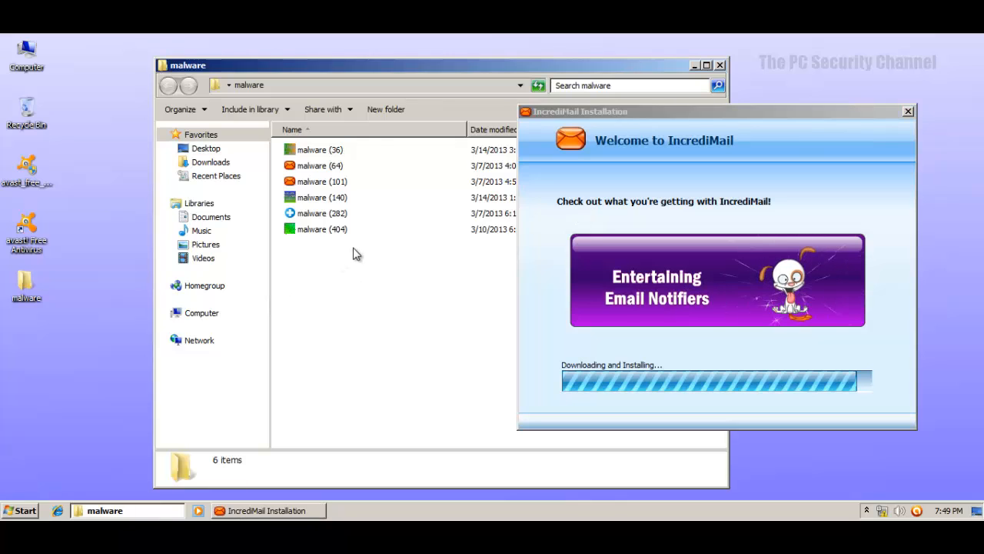
Move the IncrediMail Installation window out of the way and close the malware folder window.
drag(376, 66, 258, 58)
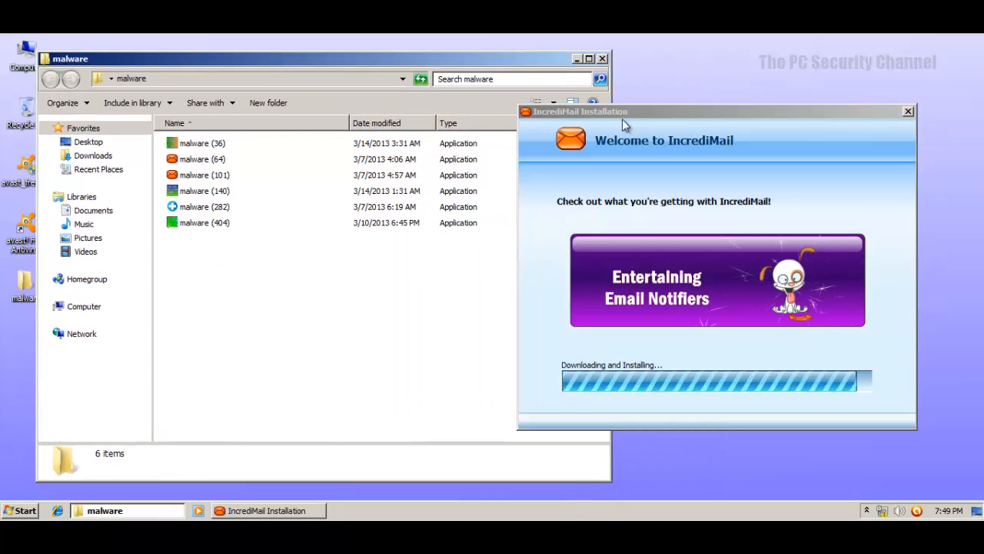
drag(775, 113, 720, 520)
drag(344, 57, 553, 49)
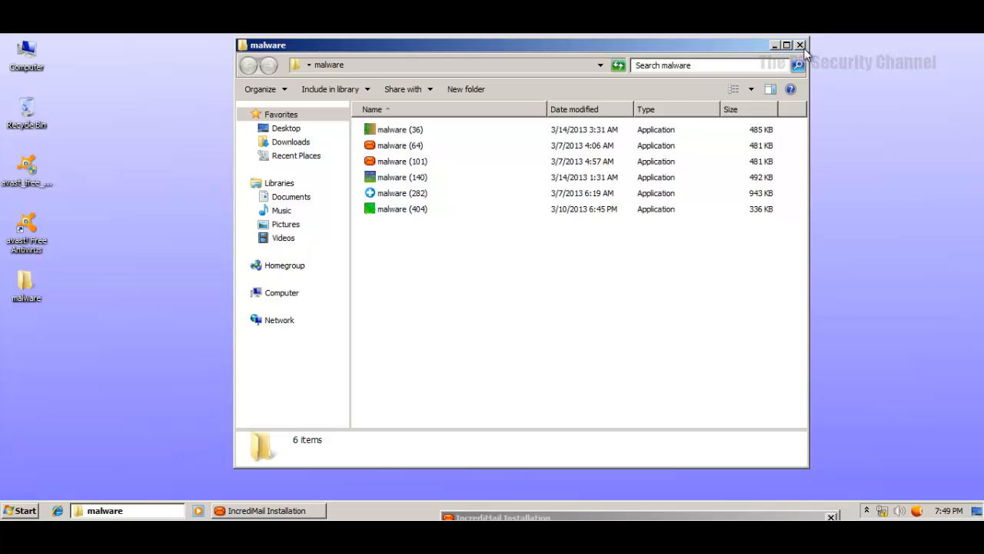
drag(749, 43, 739, 56)
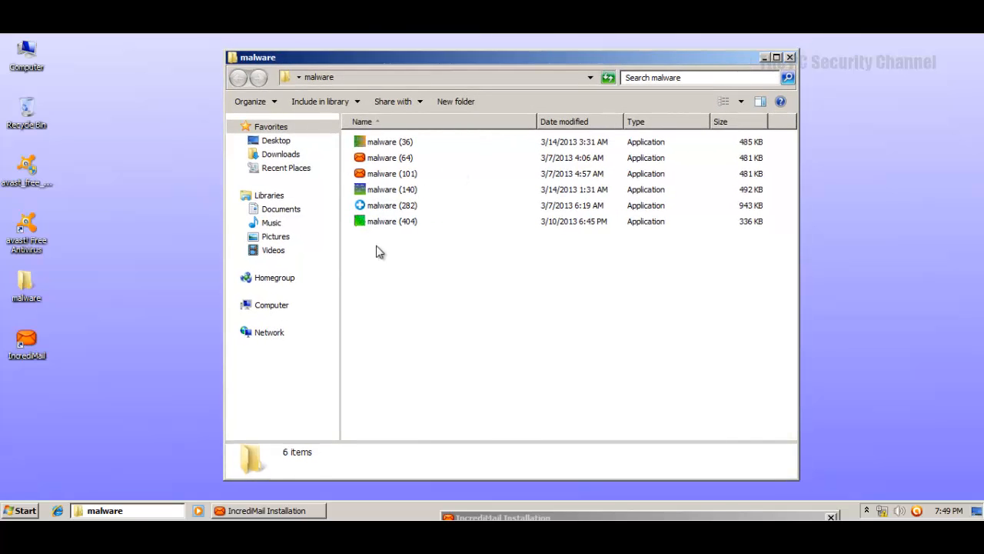
click(791, 58)
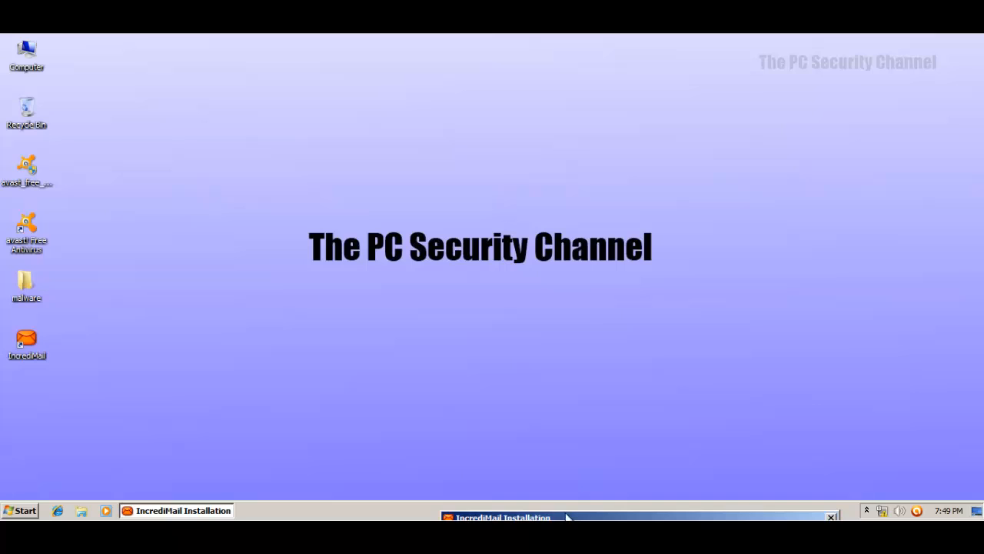
Bring the IncrediMail Installation window to the middle of the desktop, check its progress, and close it, reopening it as needed.
drag(567, 516, 427, 107)
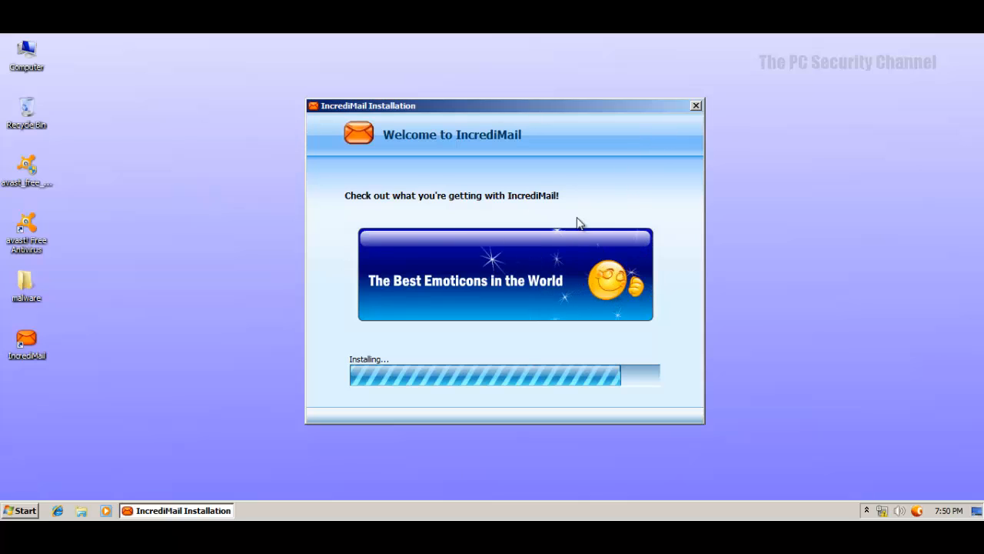
click(696, 106)
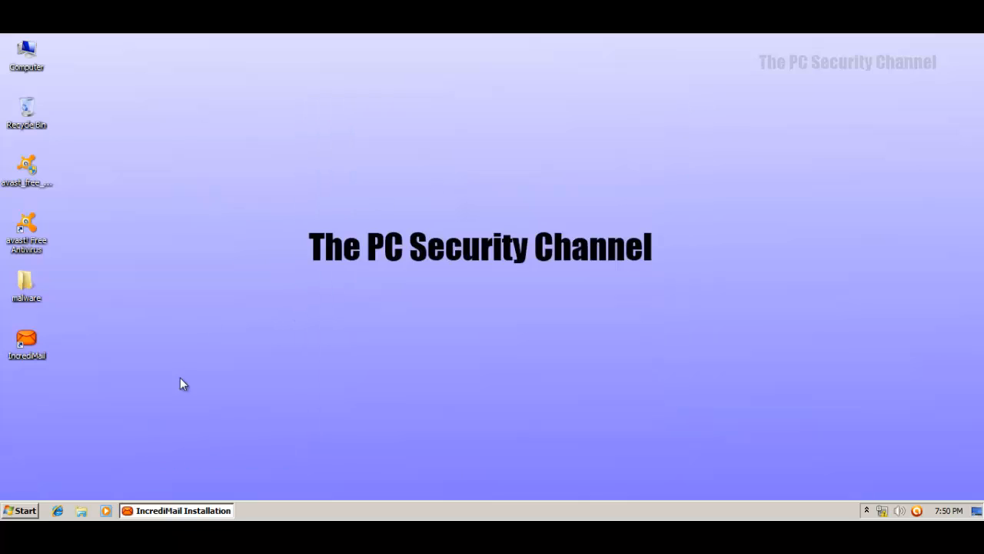
click(213, 511)
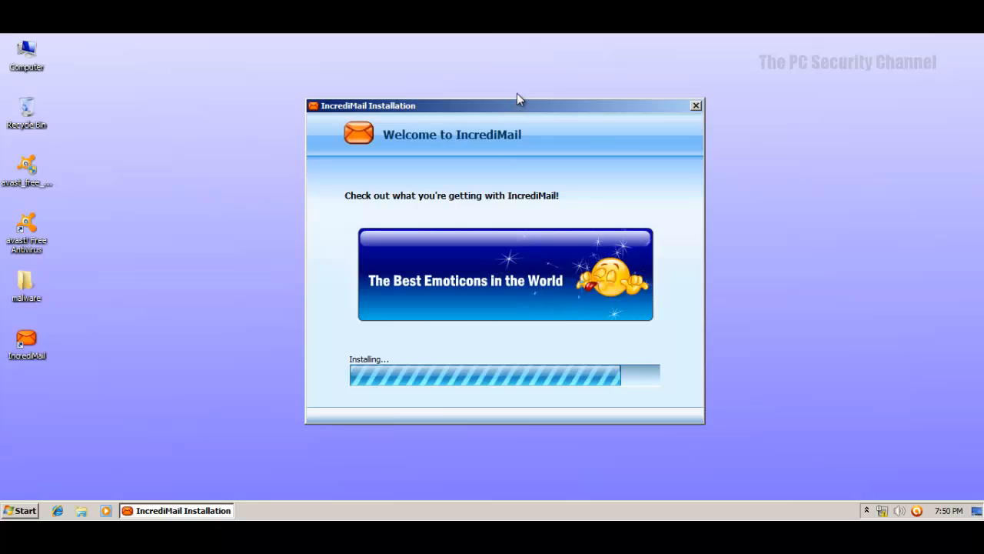
drag(495, 109, 490, 98)
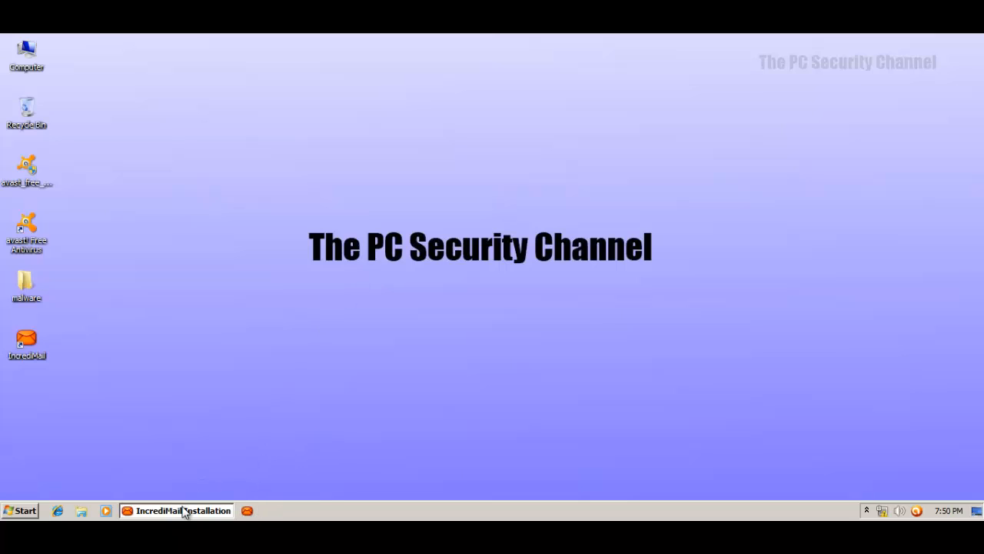
click(218, 509)
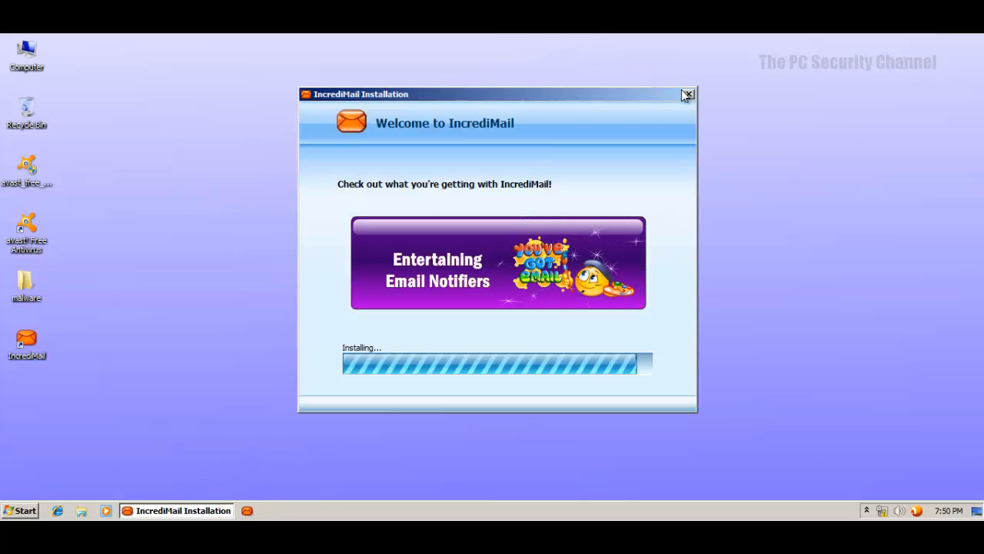
click(687, 95)
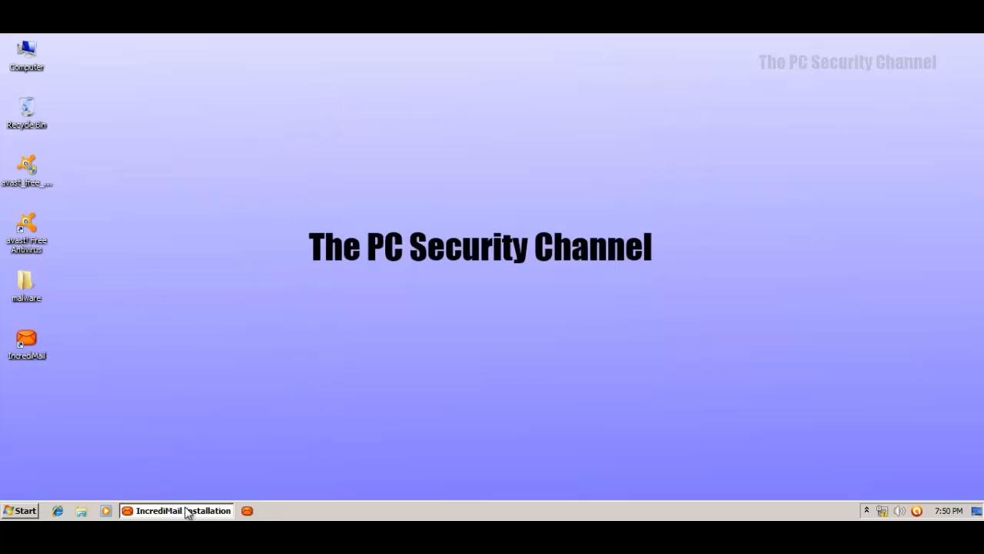
click(183, 508)
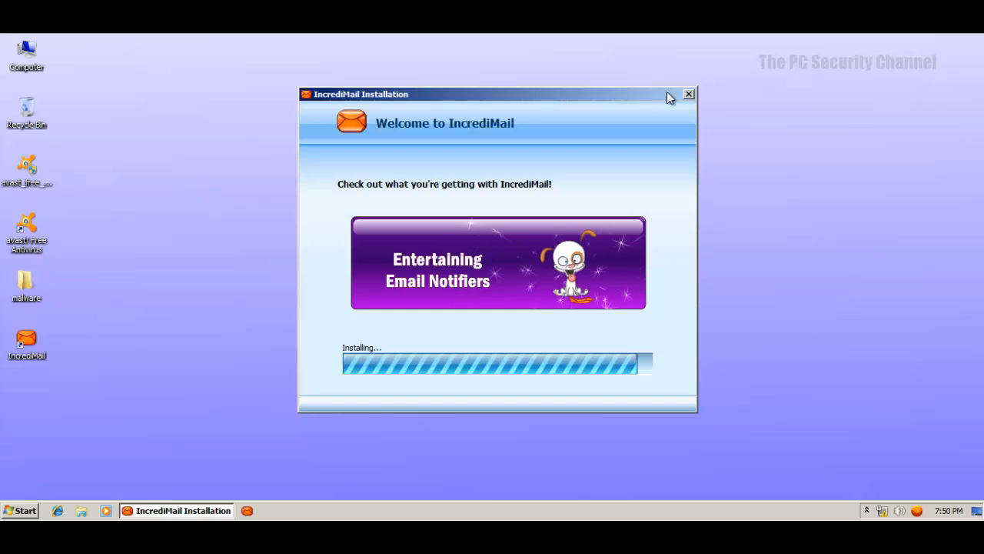
click(688, 94)
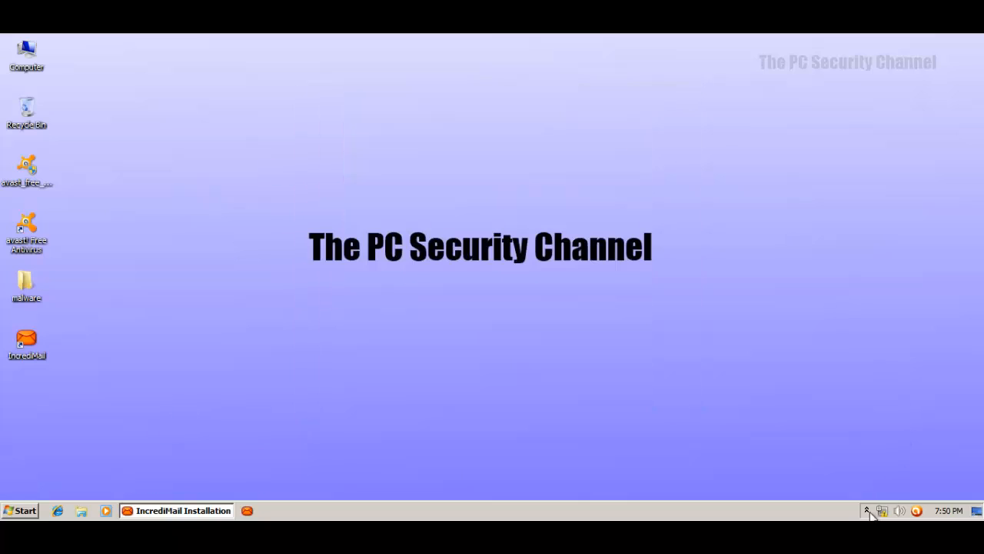
Check the hidden notification area icons for traces of IncrediMail and hide them again.
click(867, 510)
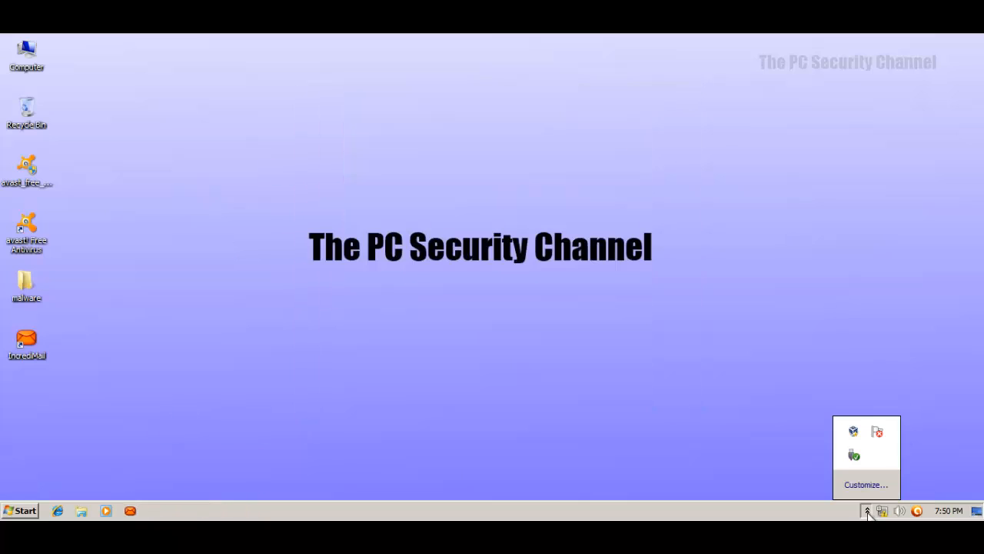
click(867, 510)
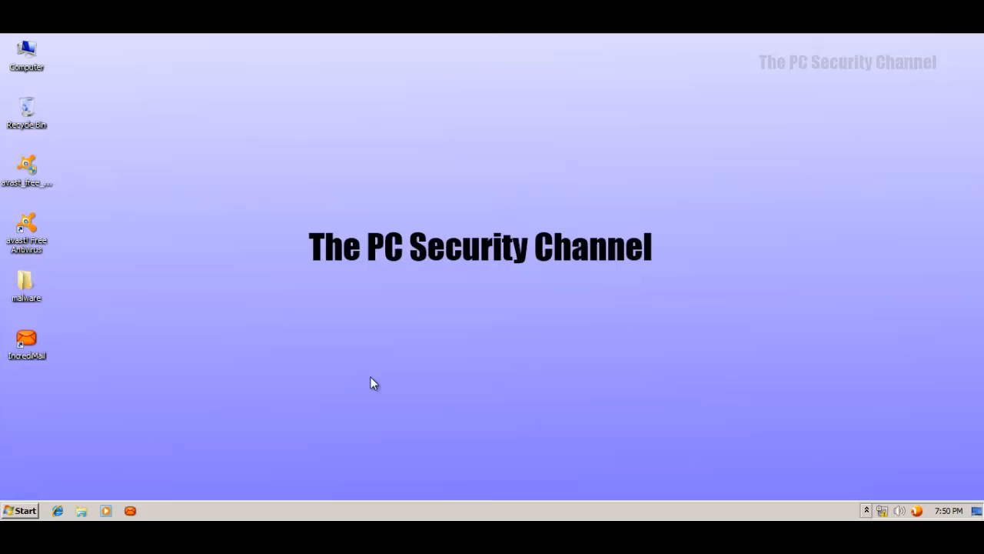
click(867, 511)
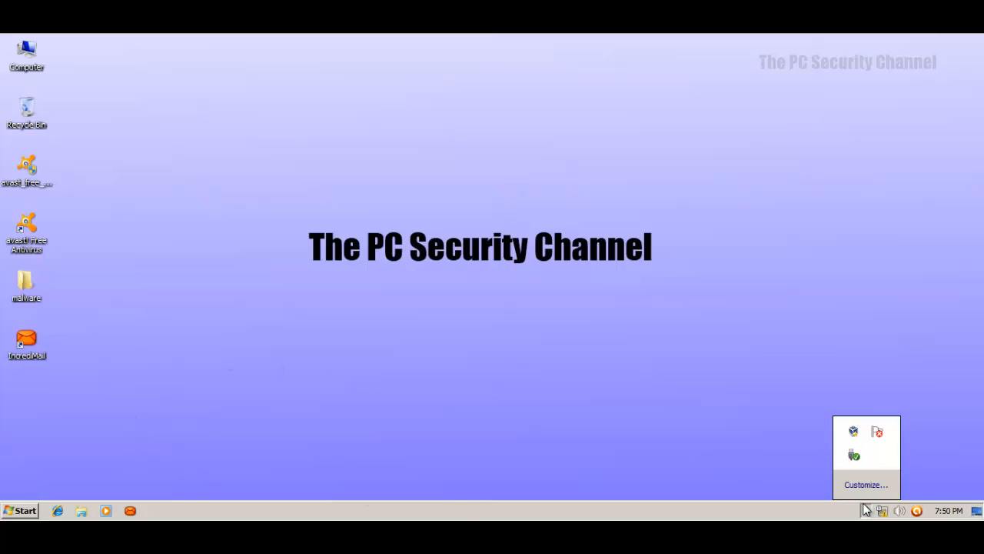
click(782, 407)
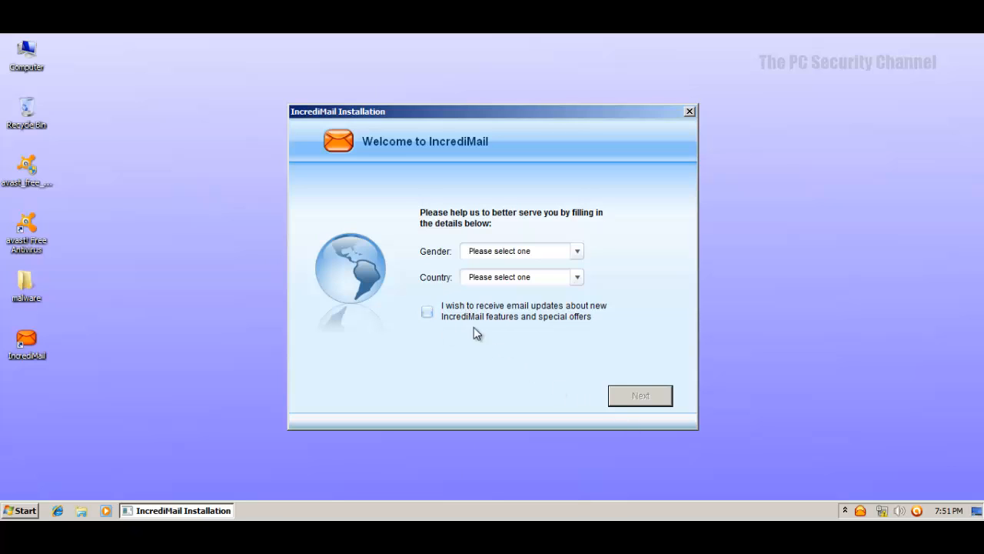
Set the gender to Male and the country to United States in the IncrediMail setup, and continue to the account selection.
click(513, 252)
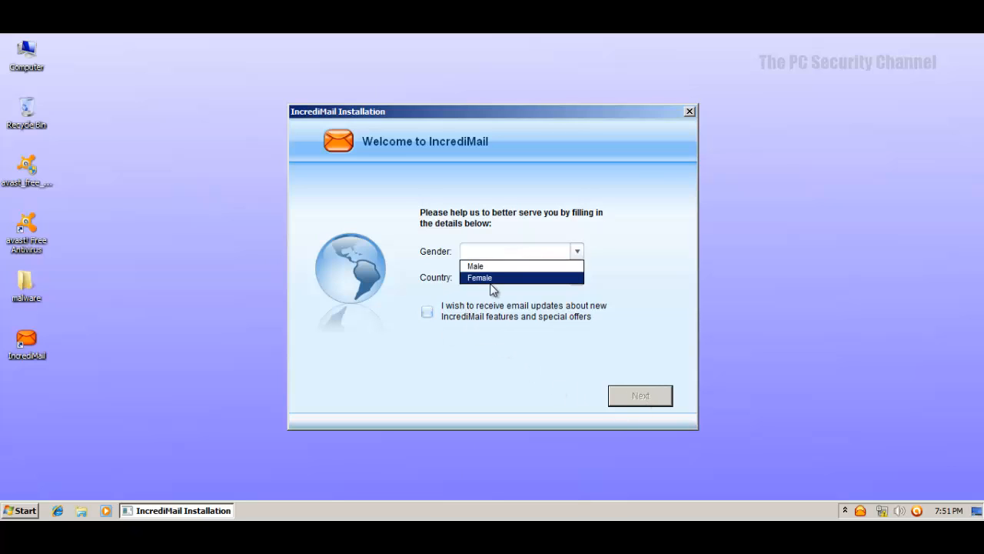
click(504, 277)
click(577, 251)
click(485, 265)
click(492, 279)
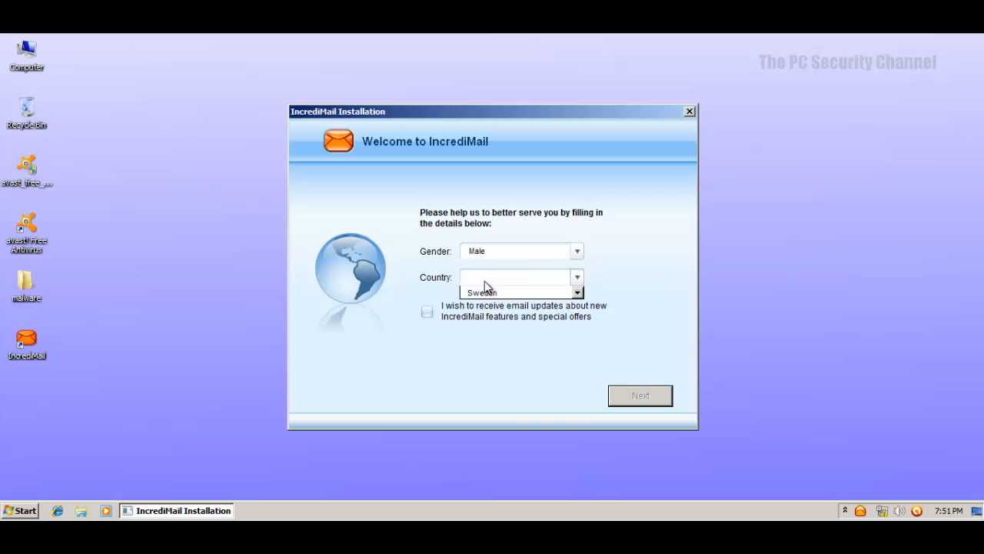
click(492, 292)
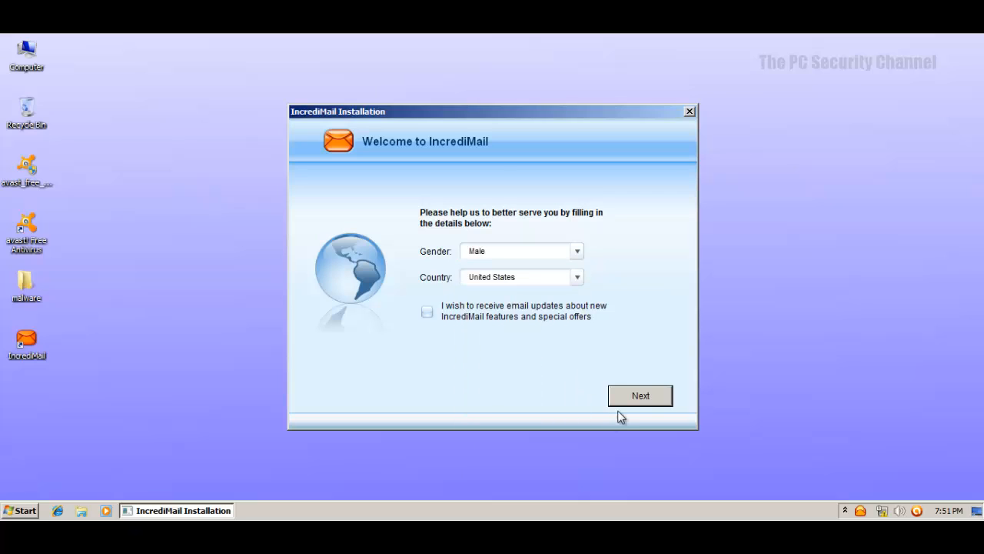
click(620, 395)
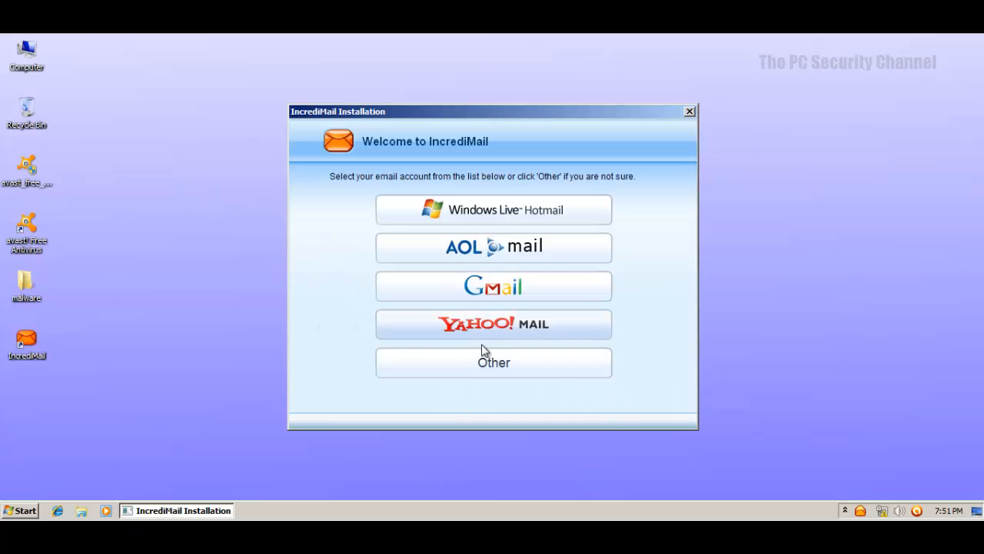
Choose Other as the email account type, back out without entering credentials, and close the IncrediMail Installation window.
click(448, 365)
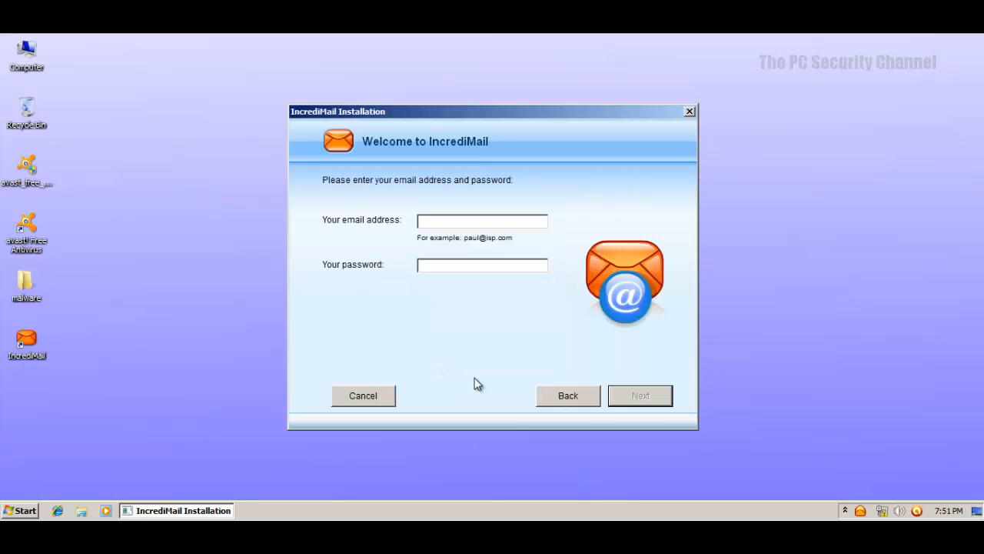
click(554, 399)
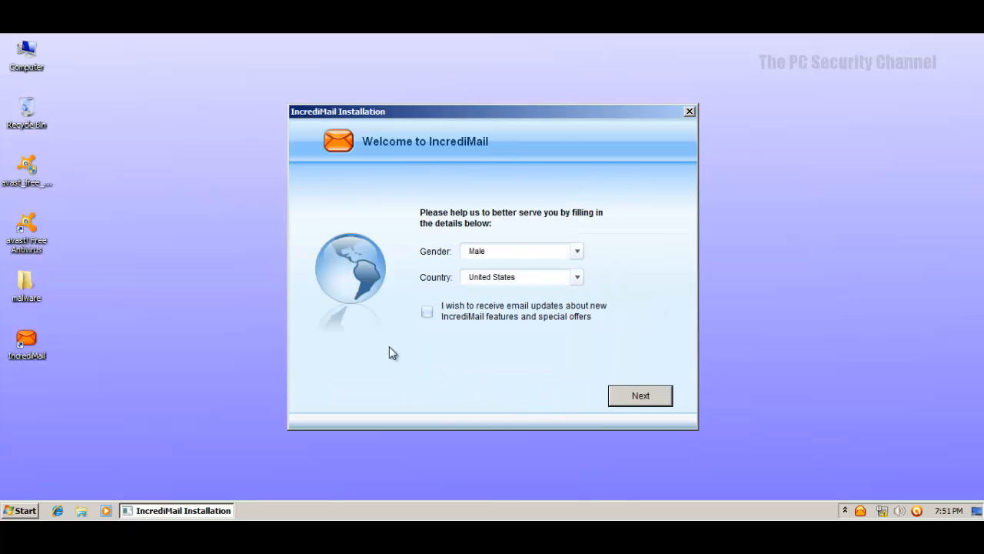
click(689, 112)
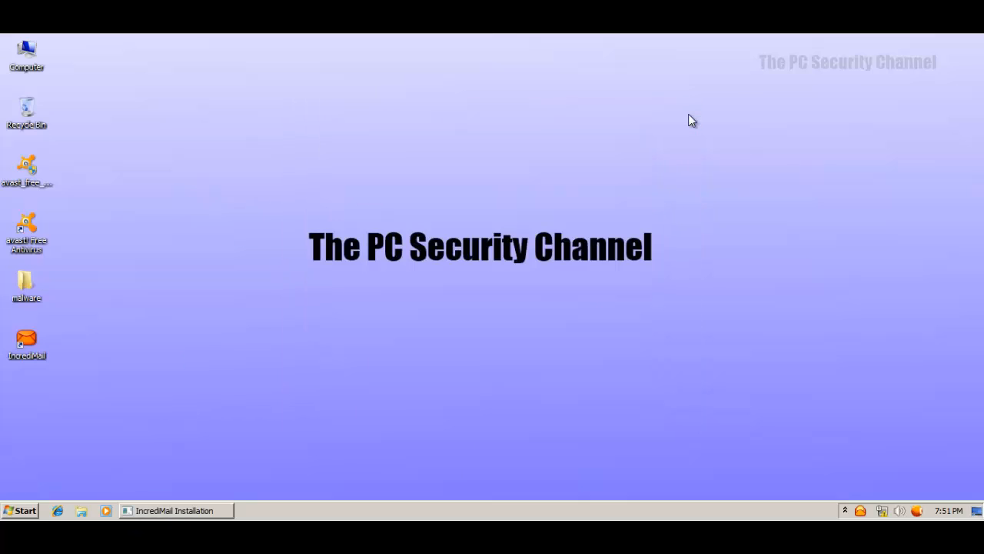
Bring back the IncrediMail Installation window and close both its Facebook connection window and the installer.
click(201, 511)
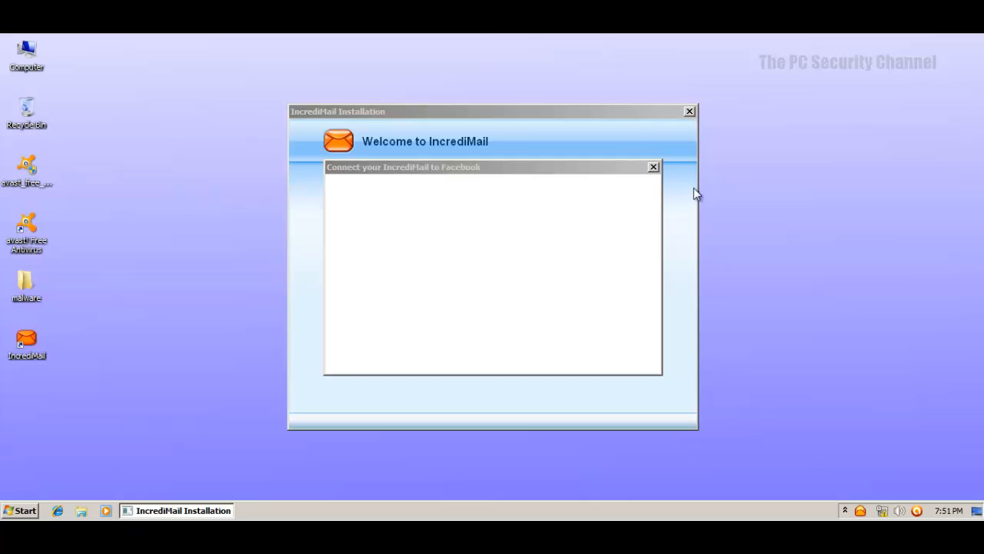
click(655, 168)
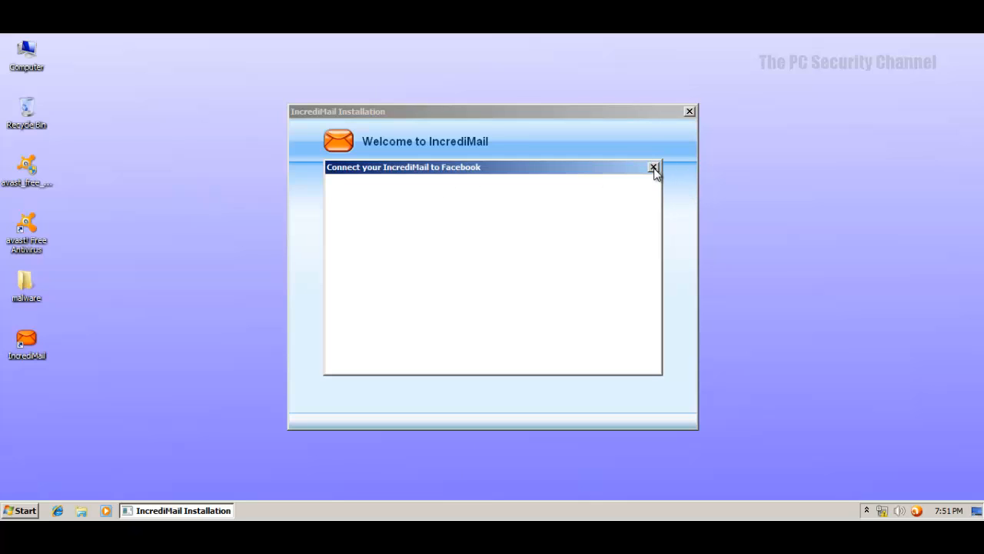
click(689, 112)
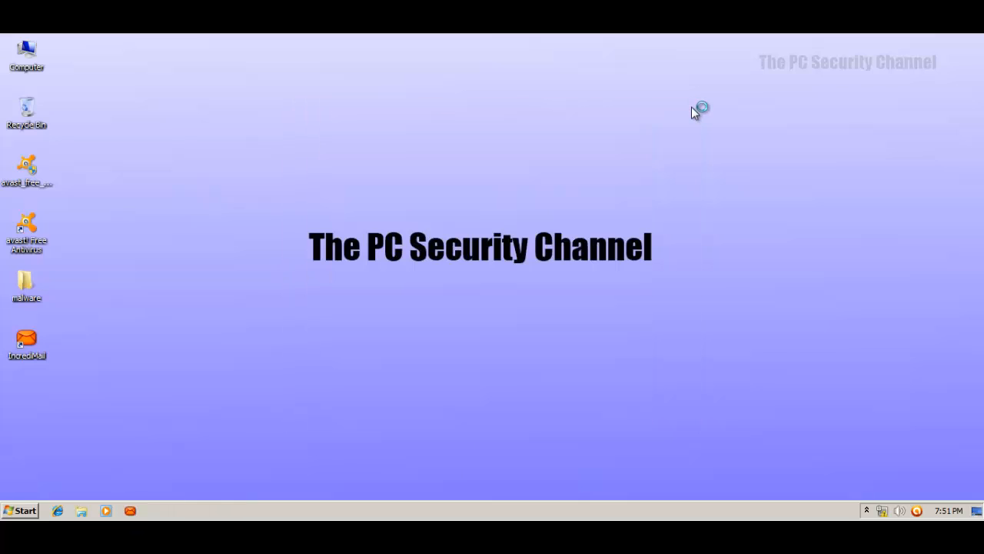
Show the hidden notification area icons to look for IncrediMail.
click(867, 511)
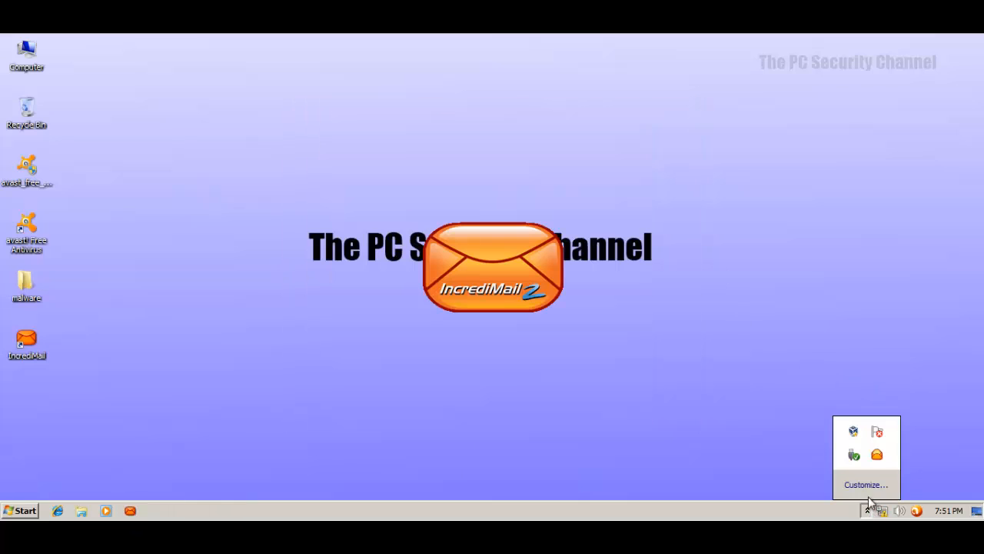